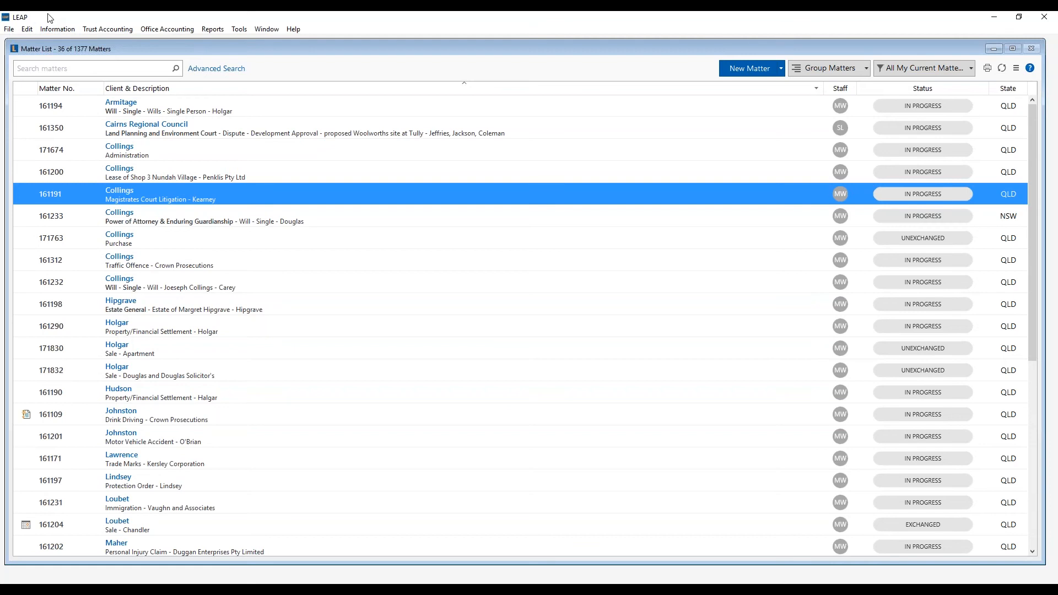
- Look through the Information menu without choosing, then make the Matter List window narrower
{"action": "left_click", "coordinate": [53, 31]}
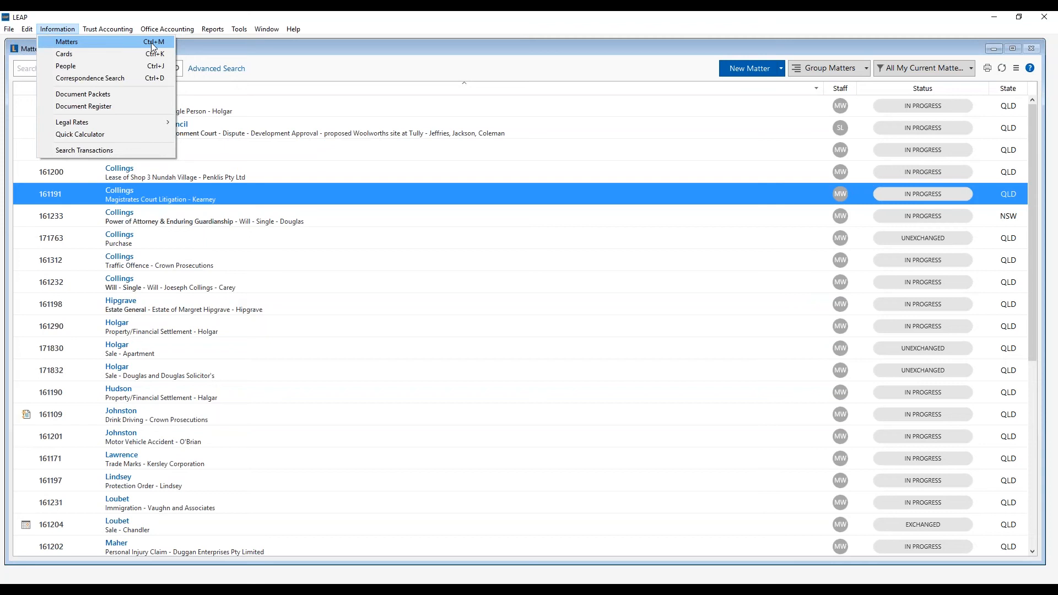
{"action": "left_click", "coordinate": [270, 71]}
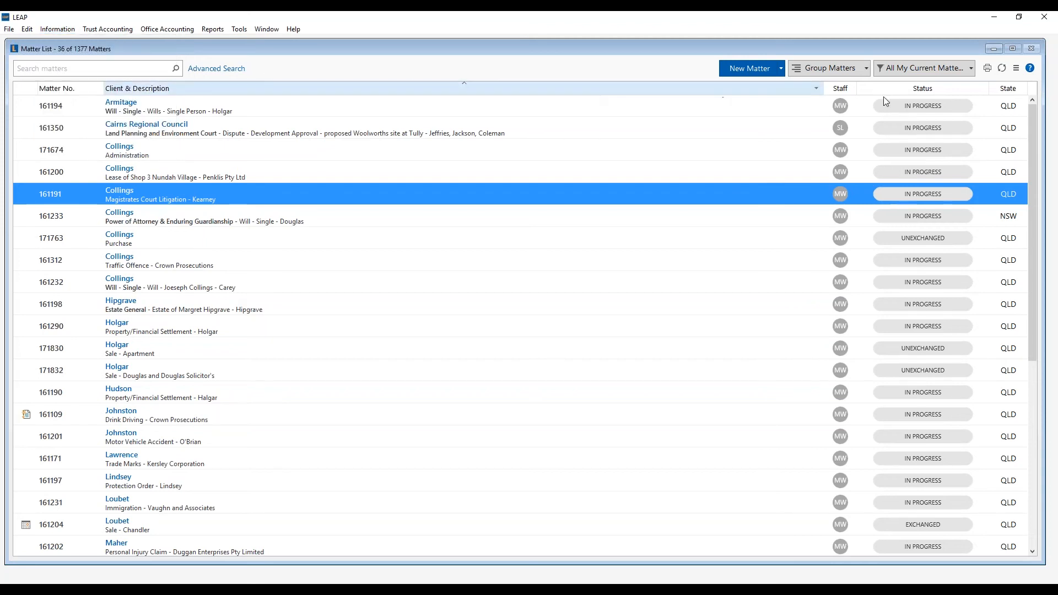
{"action": "left_click_drag", "start_coordinate": [1045, 93], "coordinate": [1015, 96]}
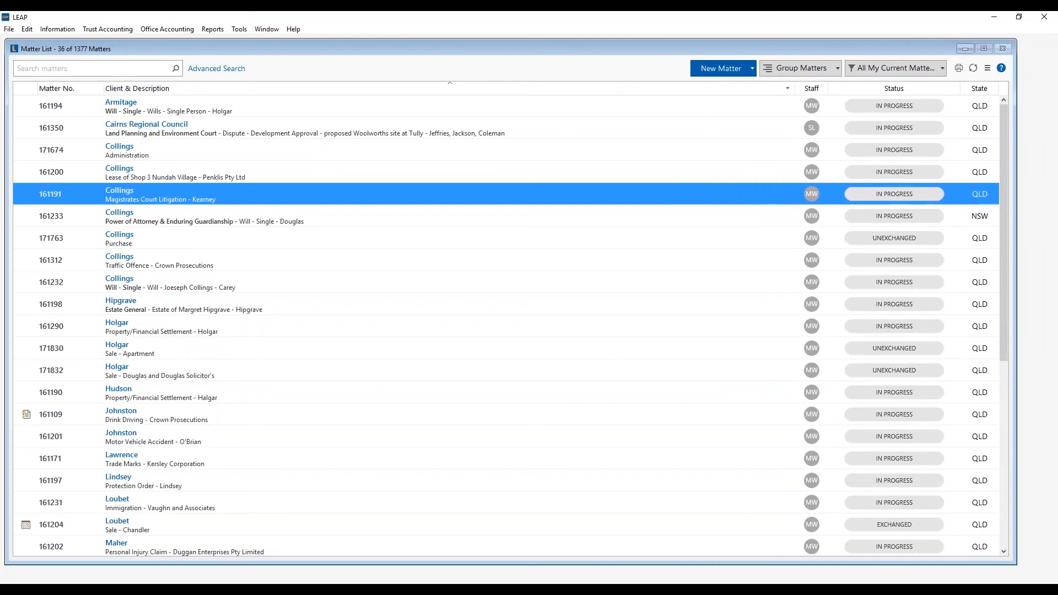
- Select the Armitage matter and bring up the Advanced Matter Search form
{"action": "left_click", "coordinate": [49, 69]}
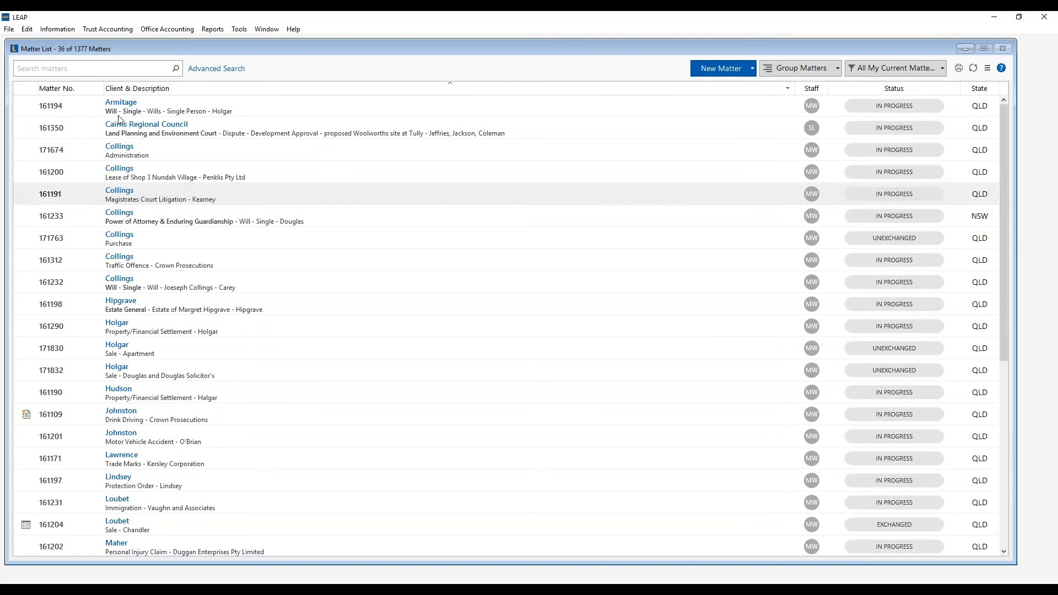
{"action": "left_click", "coordinate": [132, 112]}
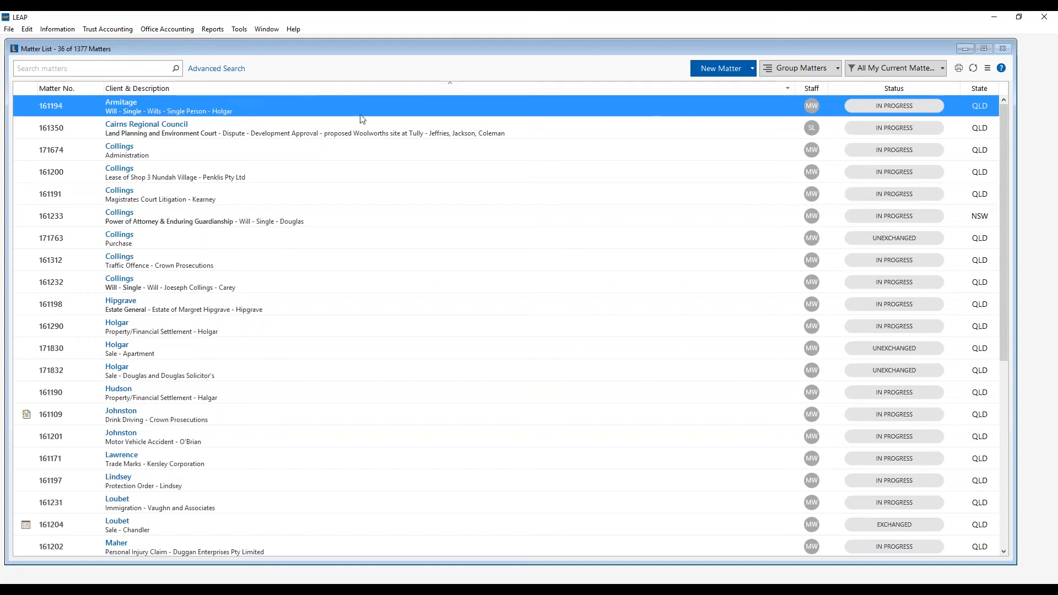
{"action": "left_click", "coordinate": [230, 72]}
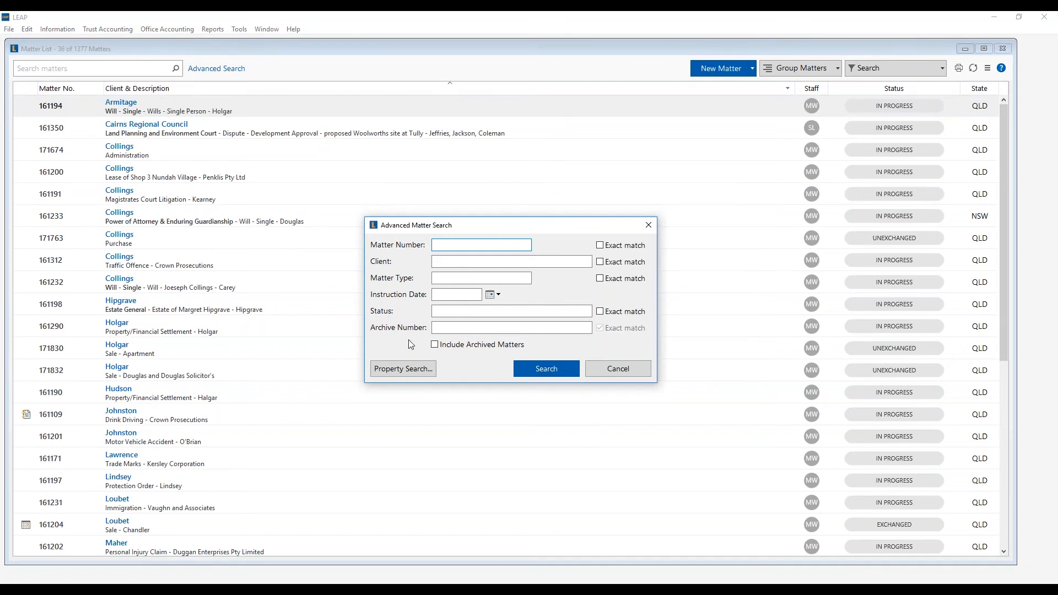
- Tick Include Archived Matters, then open the Property Search and cancel it without searching
{"action": "left_click", "coordinate": [435, 345]}
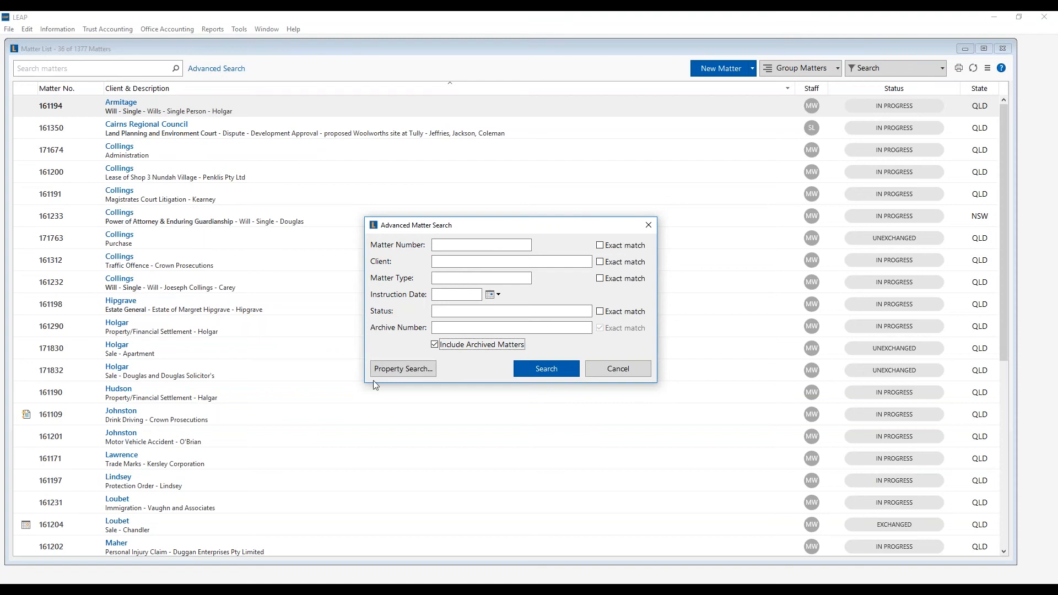
{"action": "left_click", "coordinate": [415, 366]}
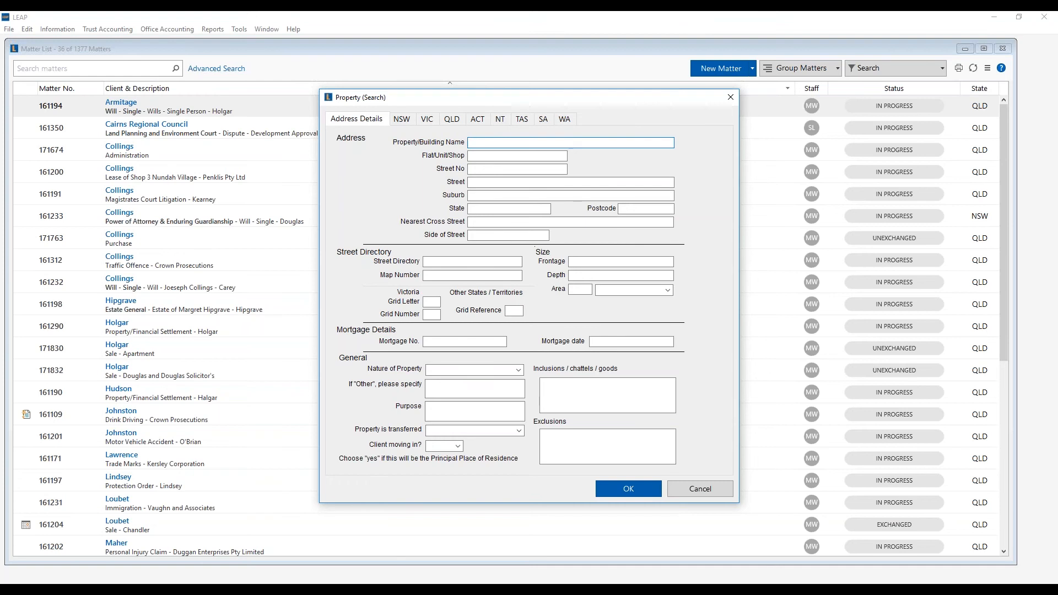
{"action": "left_click", "coordinate": [709, 490]}
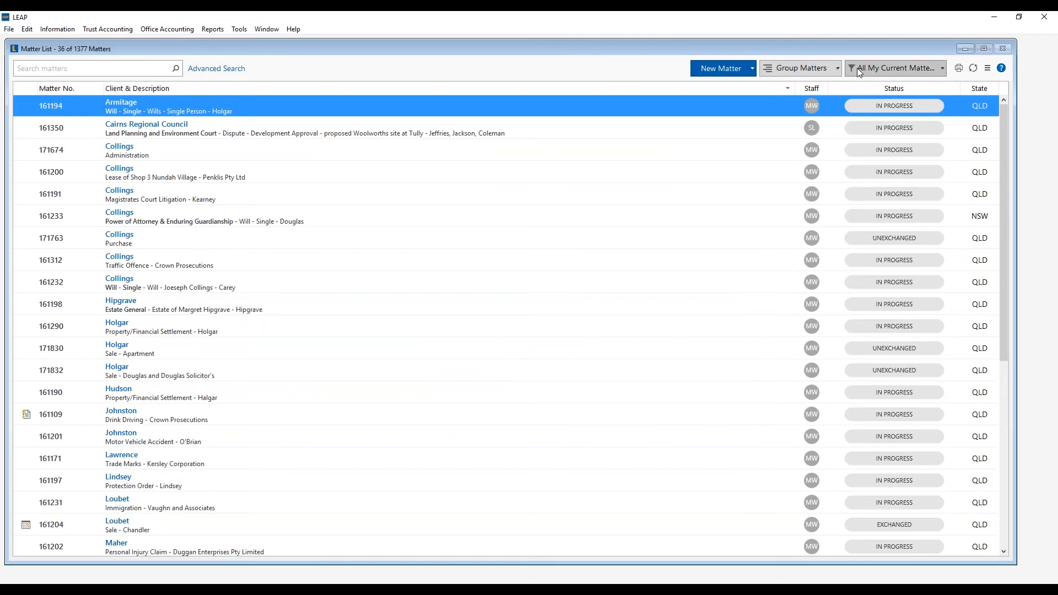
{"action": "left_click", "coordinate": [821, 71]}
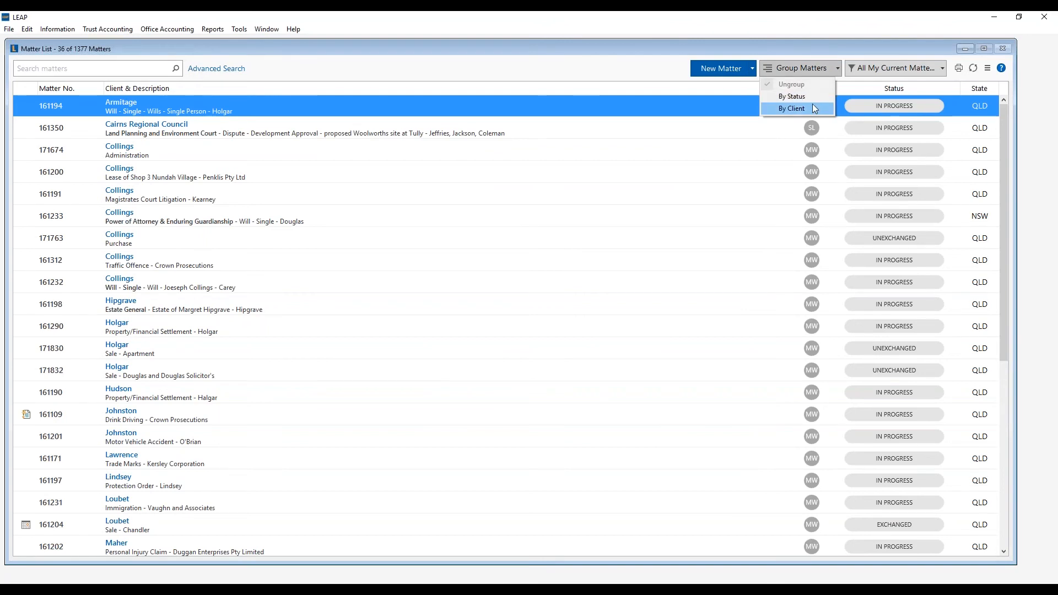
{"action": "left_click", "coordinate": [867, 67]}
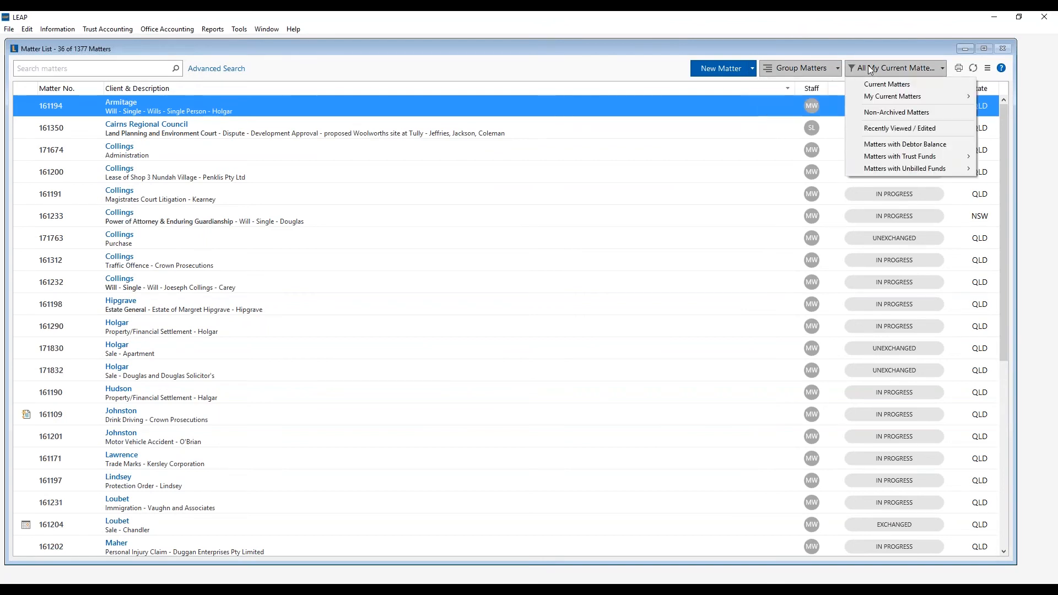
{"action": "mouse_move", "coordinate": [860, 96]}
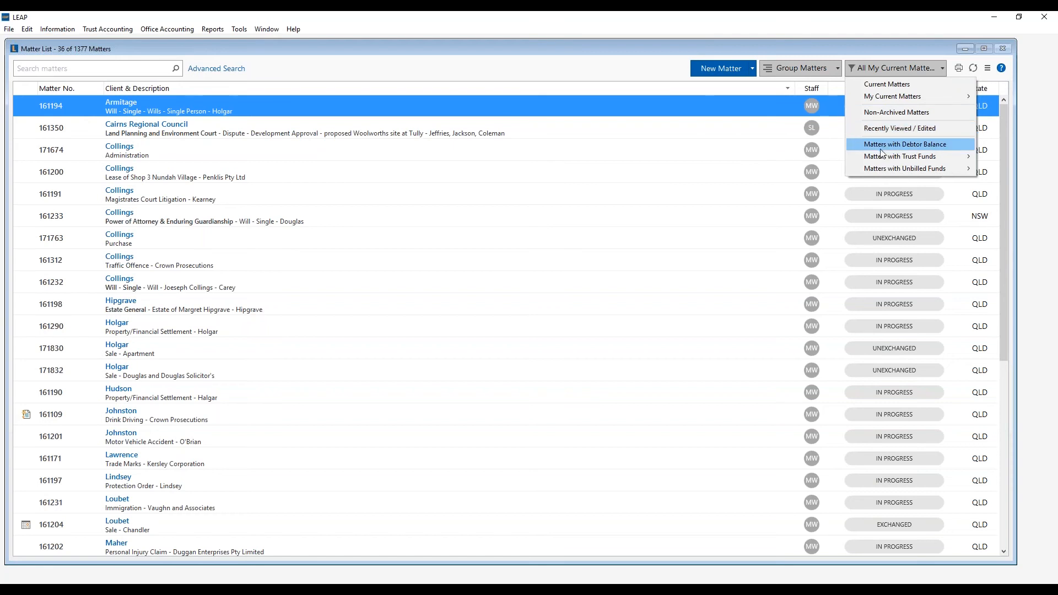
{"action": "mouse_move", "coordinate": [883, 157]}
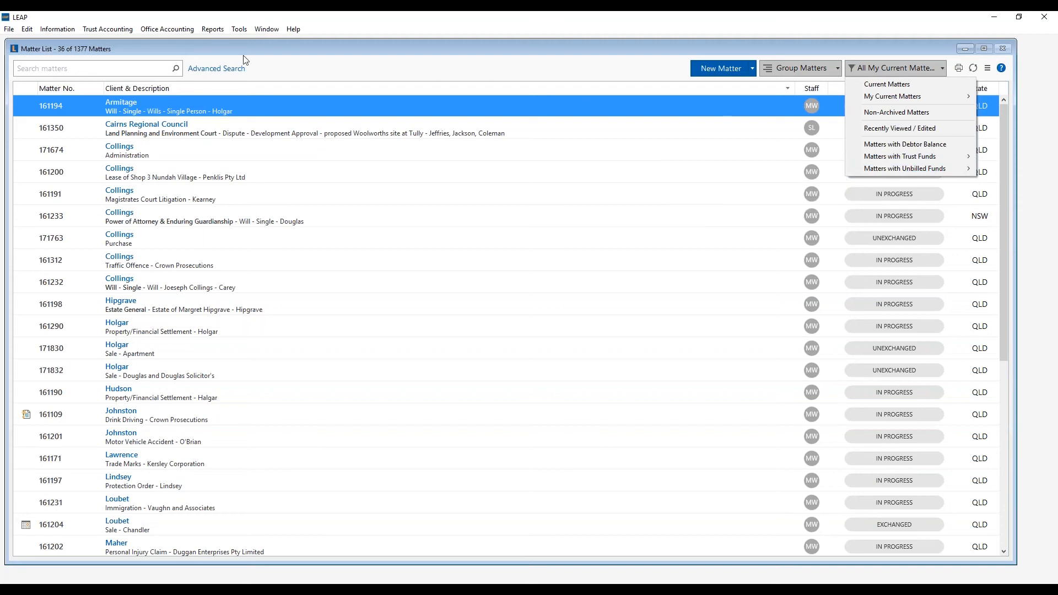
{"action": "left_click", "coordinate": [117, 72]}
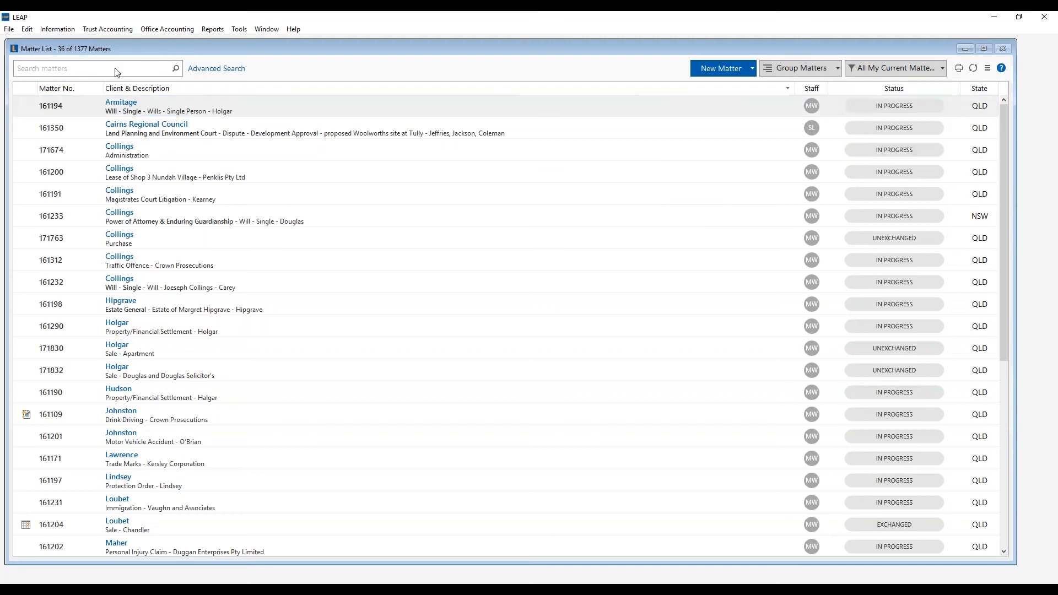
{"action": "type", "text": "Archived"}
{"action": "key", "text": "Return"}
{"action": "left_click", "coordinate": [152, 106]}
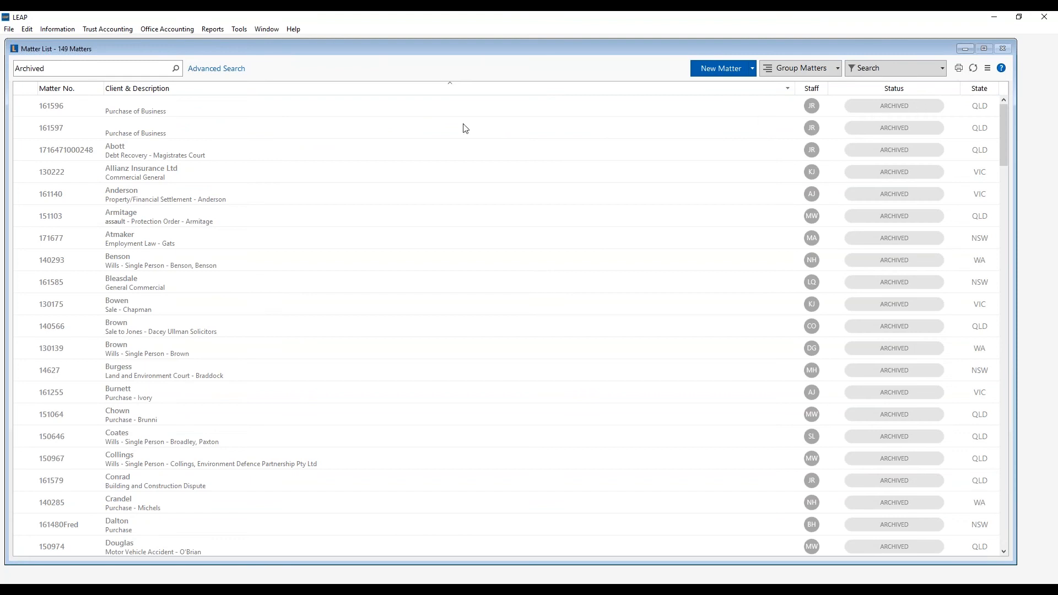
{"action": "left_click", "coordinate": [40, 74]}
{"action": "key", "text": "BackSpace"}
{"action": "key", "text": "BackSpace"}
{"action": "key", "text": "BackSpace"}
{"action": "key", "text": "BackSpace"}
{"action": "key", "text": "BackSpace"}
{"action": "key", "text": "BackSpace"}
{"action": "key", "text": "BackSpace"}
{"action": "key", "text": "BackSpace"}
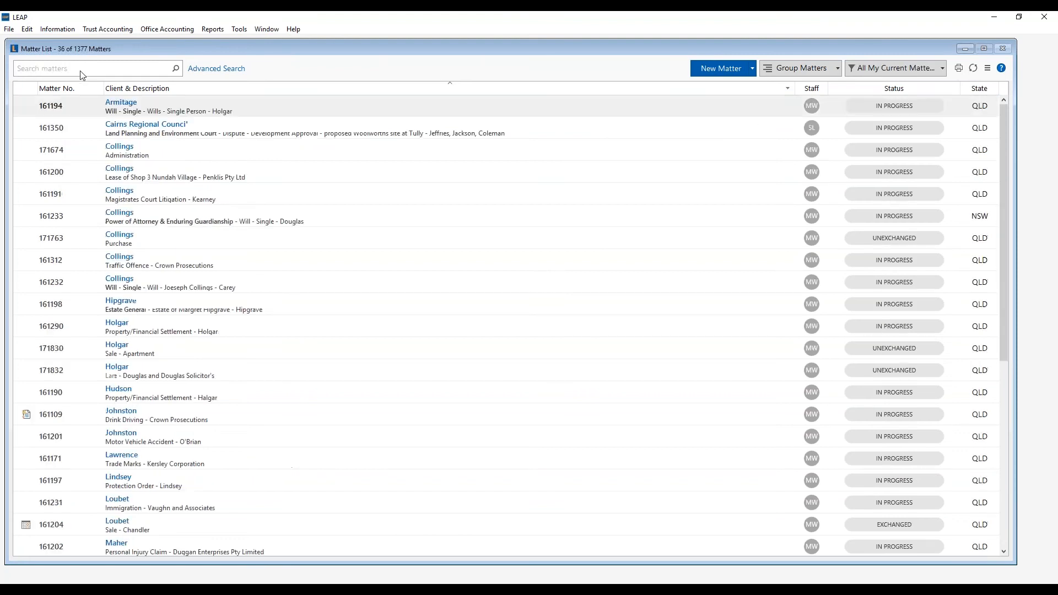
- Start a new Conveyancing & Property > Property > Sale matter with state kept as QLD
{"action": "left_click", "coordinate": [726, 65]}
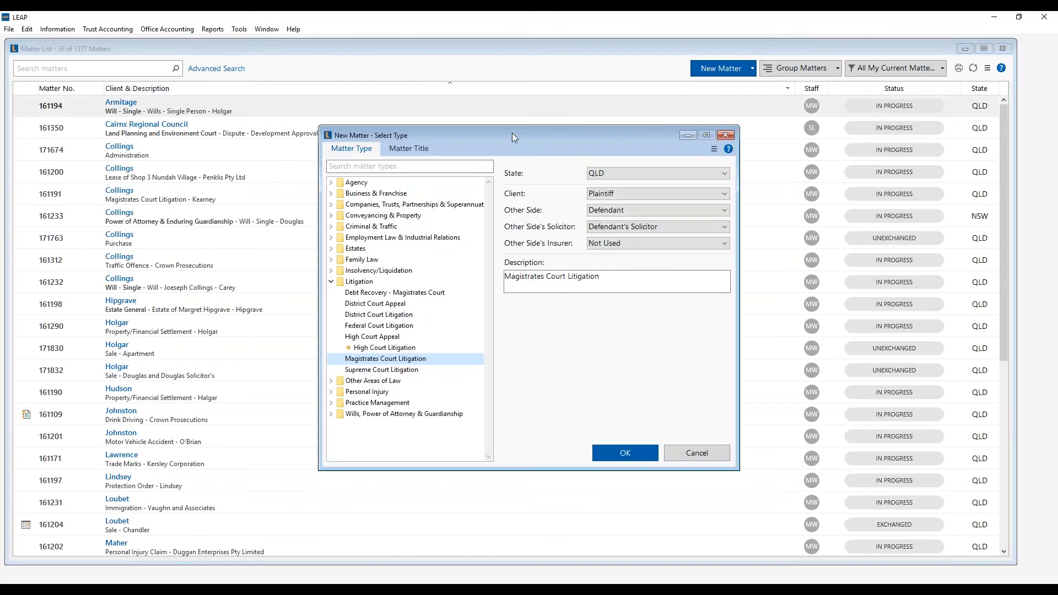
{"action": "left_click", "coordinate": [331, 282]}
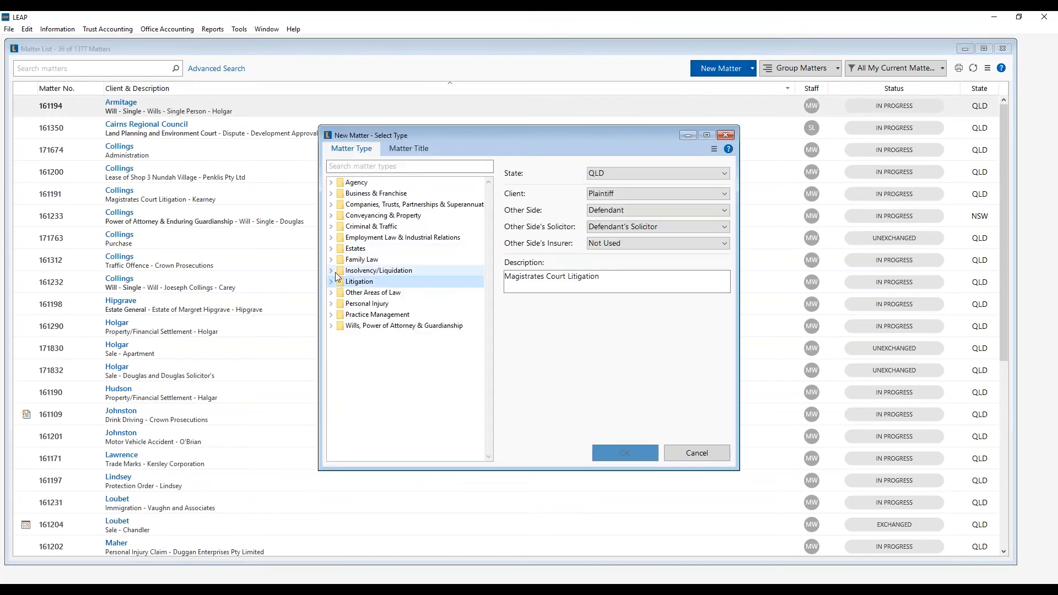
{"action": "left_click", "coordinate": [331, 216]}
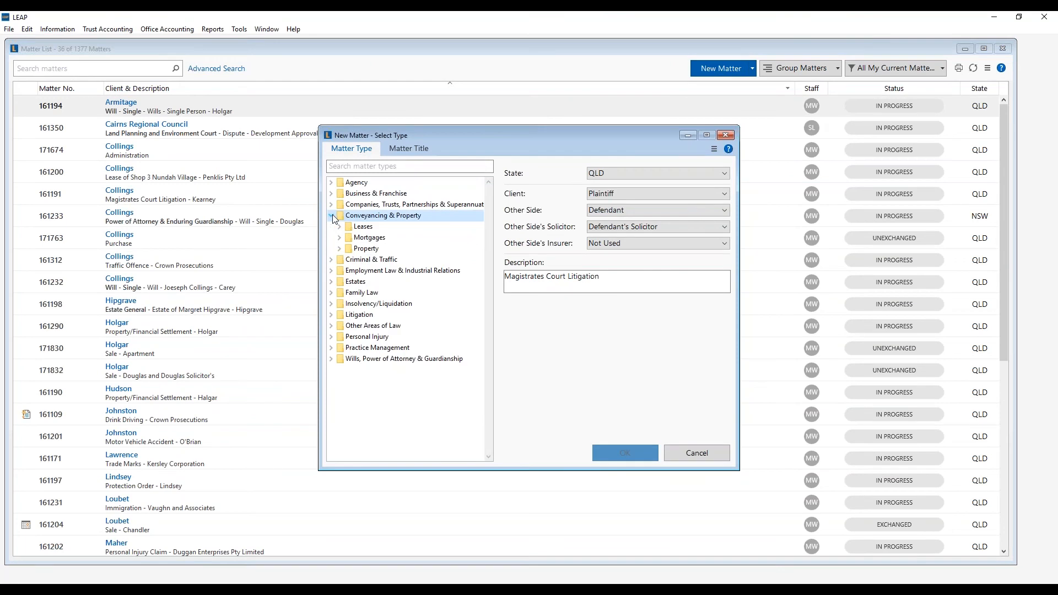
{"action": "left_click", "coordinate": [339, 247]}
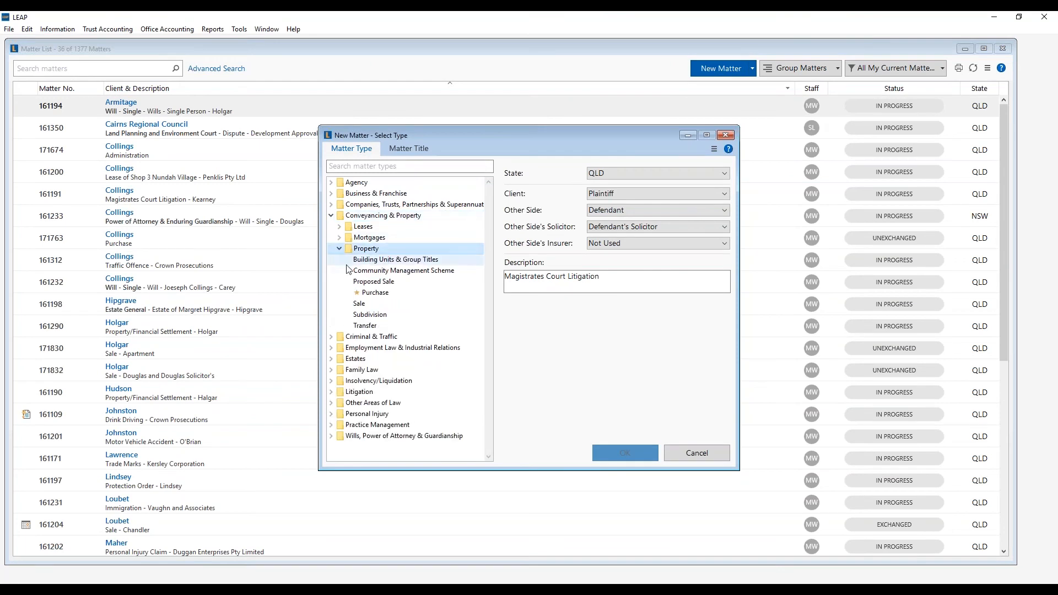
{"action": "left_click", "coordinate": [360, 304]}
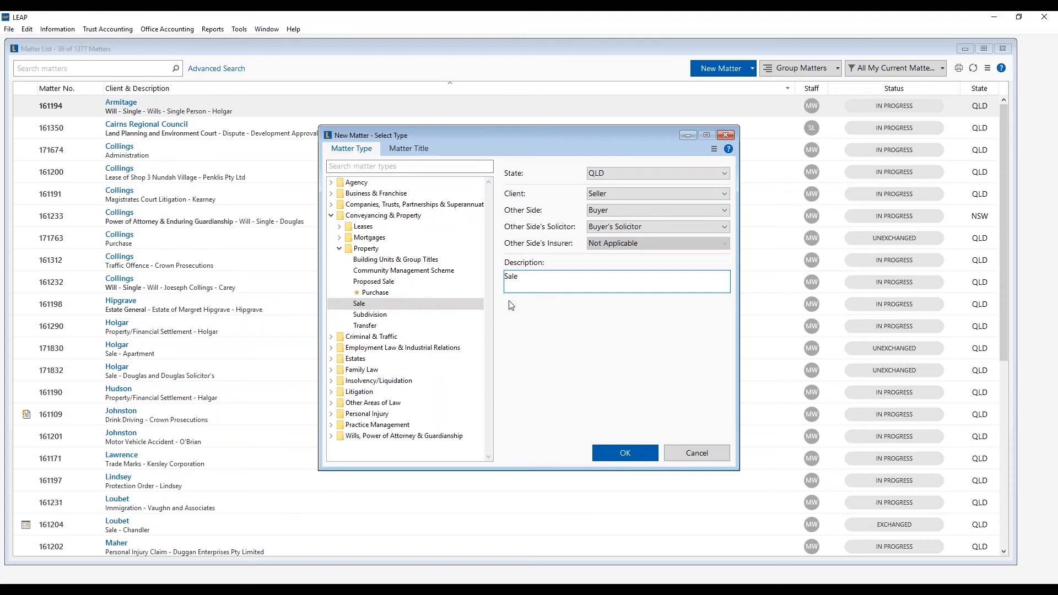
{"action": "left_click", "coordinate": [623, 170]}
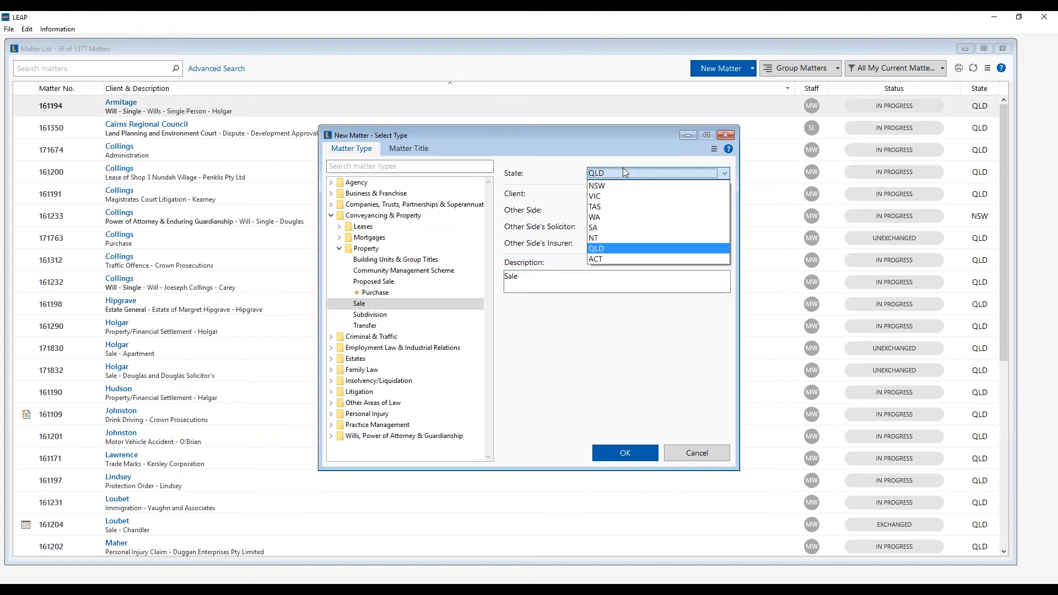
{"action": "left_click", "coordinate": [623, 168]}
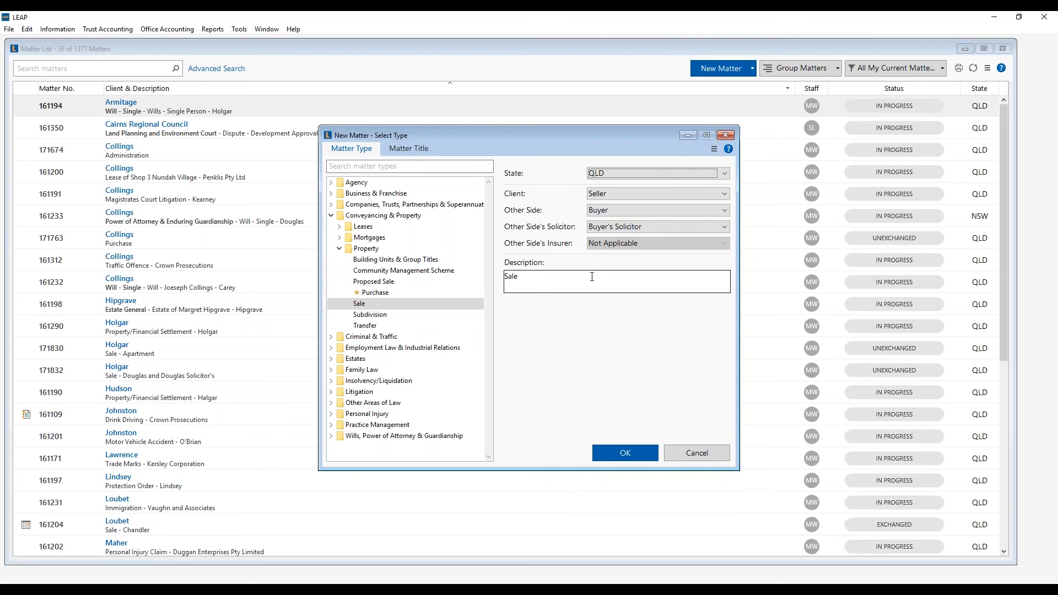
- Try a custom 'Your matter' client re line, restore the default, and accept the matter type
{"action": "left_click", "coordinate": [408, 149]}
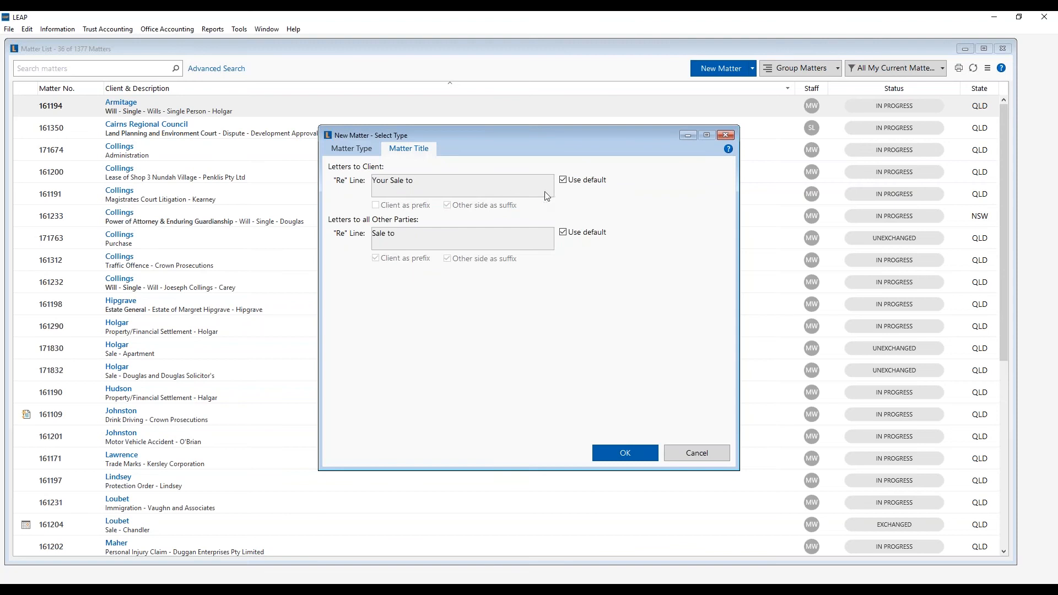
{"action": "left_click", "coordinate": [562, 179]}
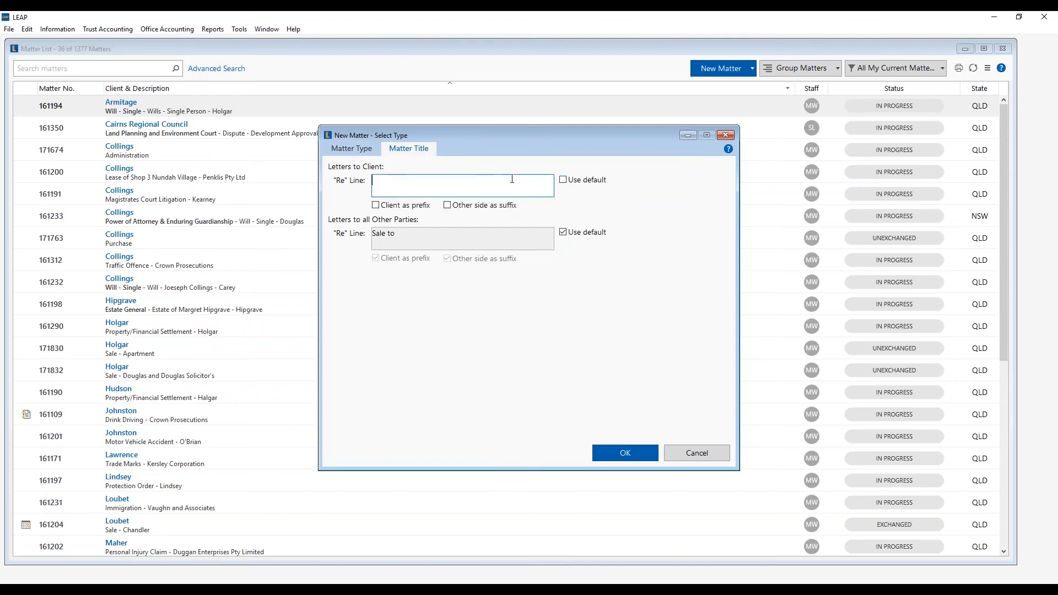
{"action": "type", "text": "Your m"}
{"action": "type", "text": "atter"}
{"action": "key", "text": "BackSpace"}
{"action": "key", "text": "BackSpace"}
{"action": "key", "text": "BackSpace"}
{"action": "key", "text": "BackSpace"}
{"action": "key", "text": "BackSpace"}
{"action": "key", "text": "BackSpace"}
{"action": "key", "text": "BackSpace"}
{"action": "key", "text": "BackSpace"}
{"action": "key", "text": "BackSpace"}
{"action": "key", "text": "BackSpace"}
{"action": "key", "text": "BackSpace"}
{"action": "left_click", "coordinate": [564, 181]}
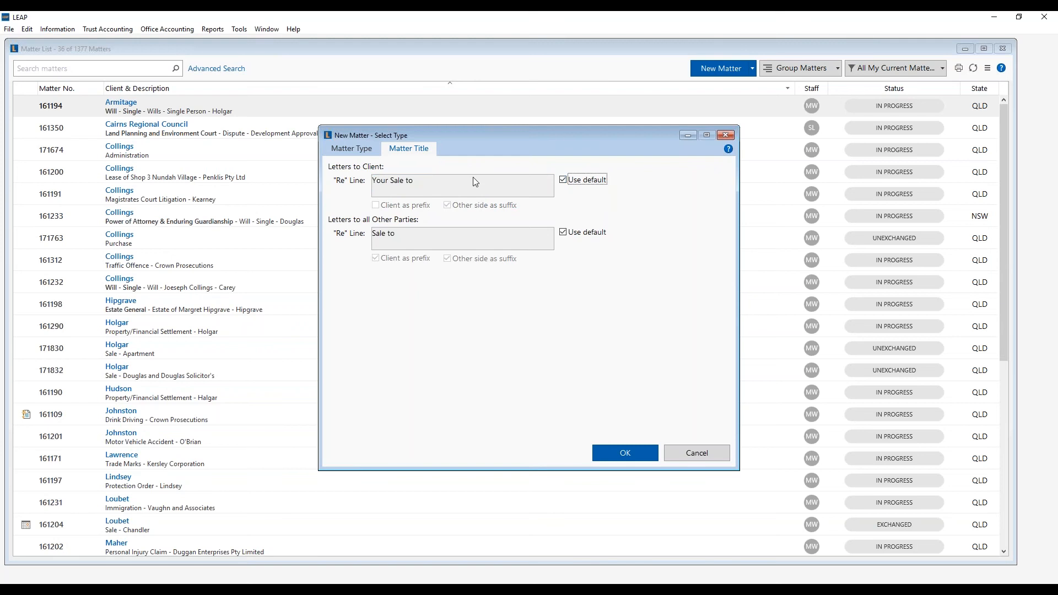
{"action": "left_click", "coordinate": [624, 453]}
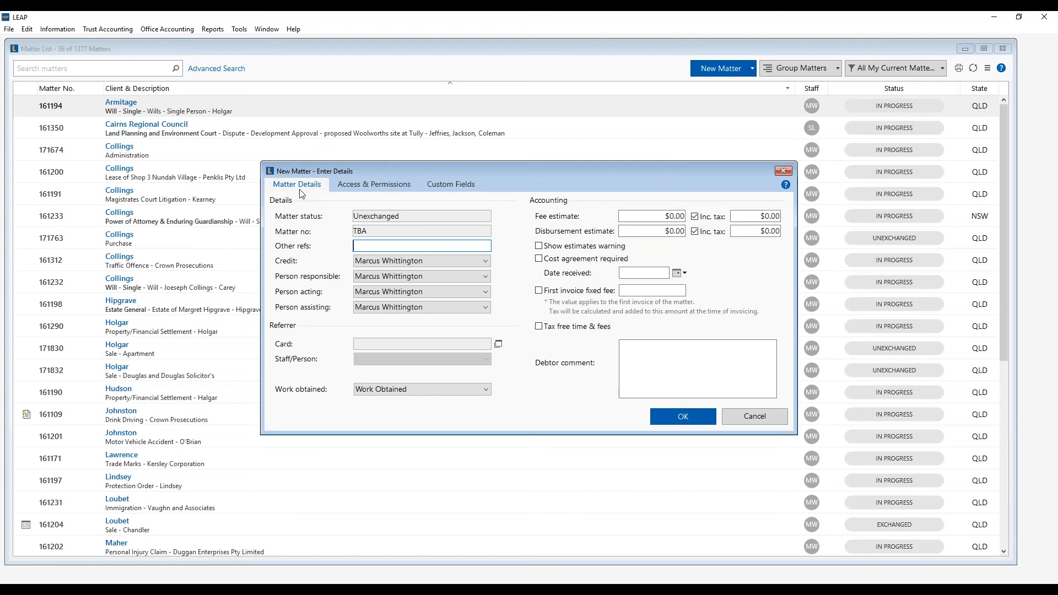
- Keep the existing credit staff member and choose a referrer card for the matter
{"action": "left_click", "coordinate": [359, 261]}
{"action": "left_click", "coordinate": [359, 262]}
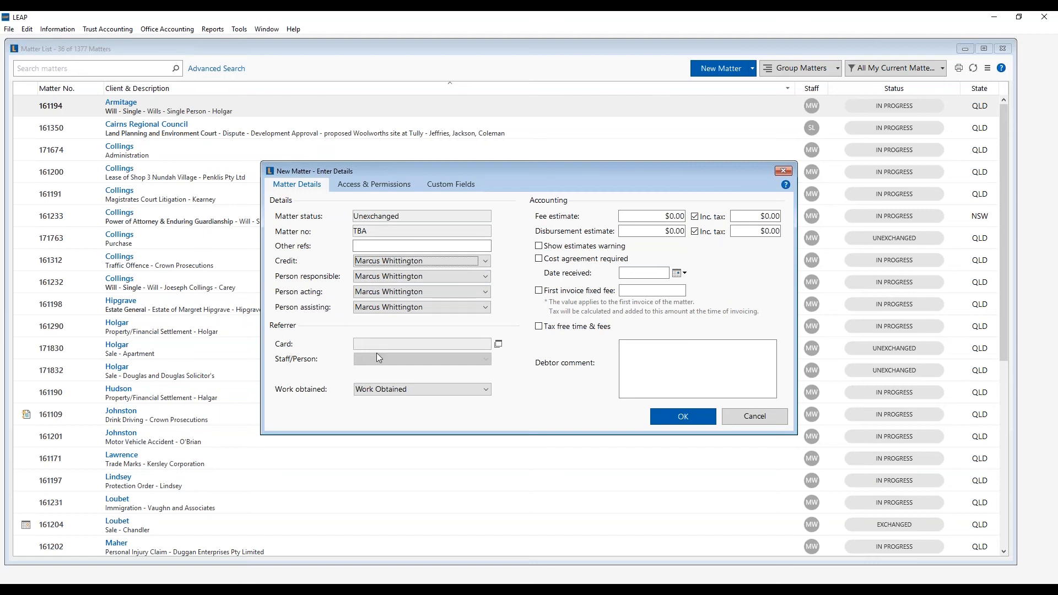
{"action": "left_click", "coordinate": [498, 344]}
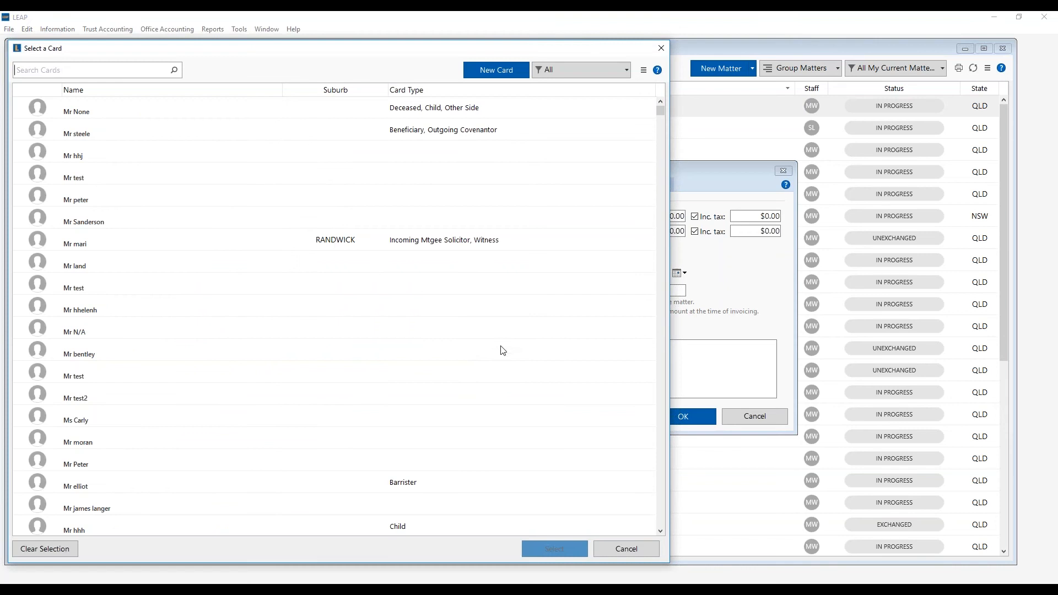
{"action": "left_click", "coordinate": [405, 457]}
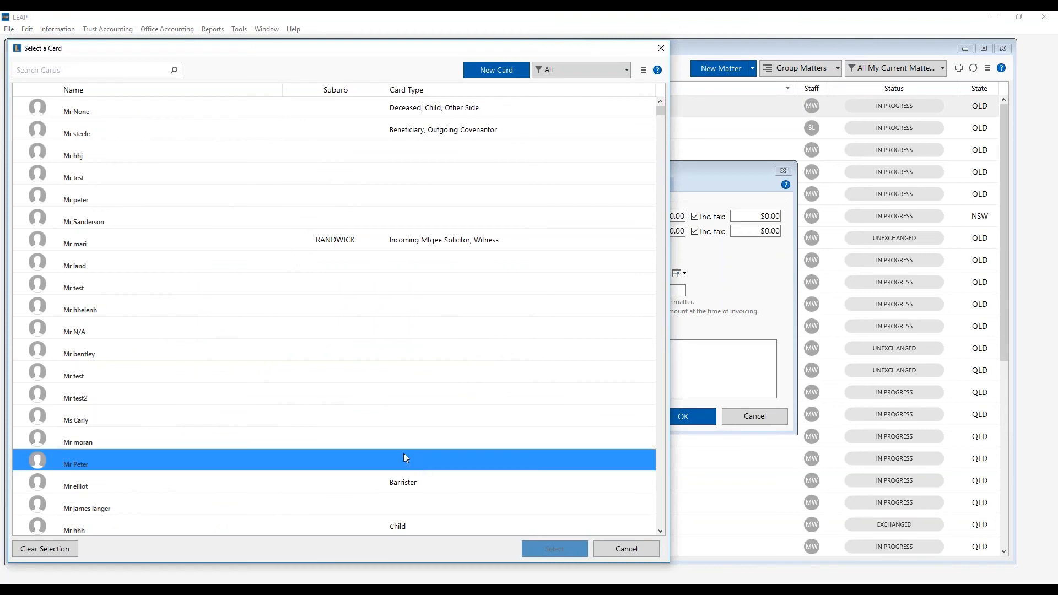
{"action": "left_click", "coordinate": [532, 547]}
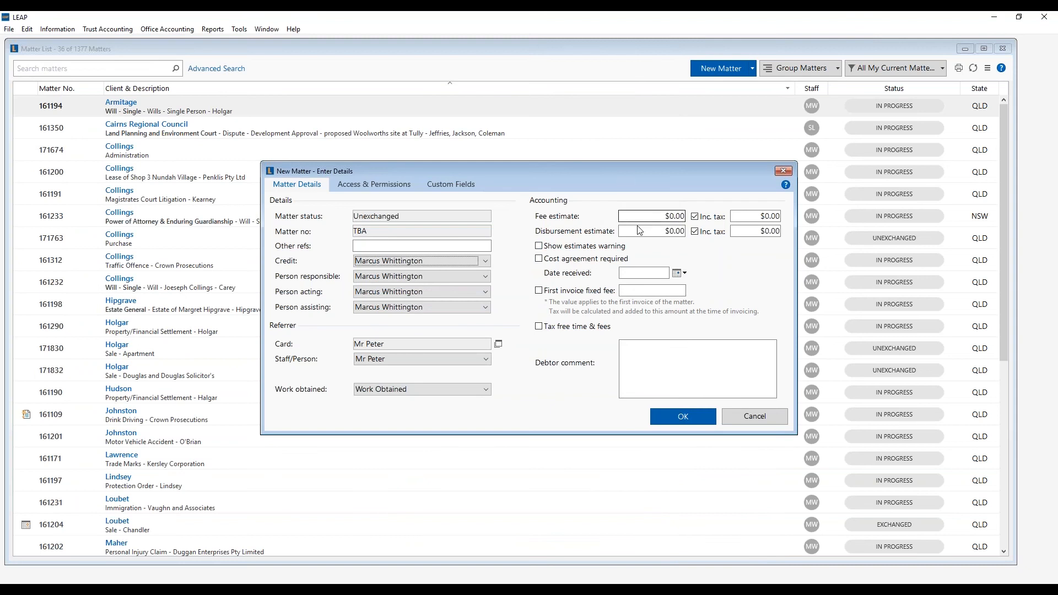
- Enter debtor comment 'Special billing terms A', review Access & Permissions, and accept the details
{"action": "left_click", "coordinate": [631, 344]}
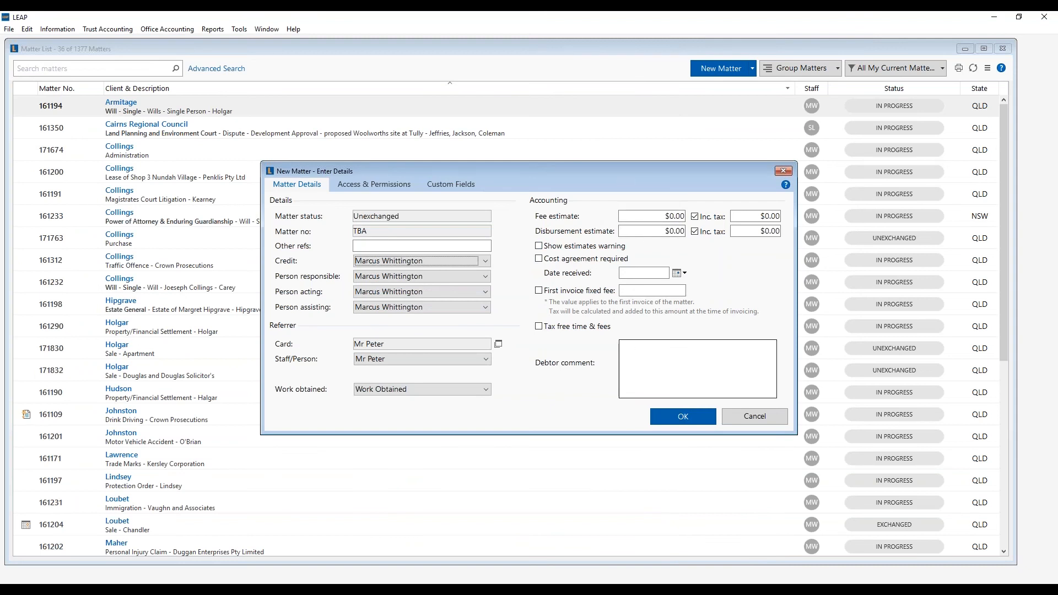
{"action": "left_click", "coordinate": [639, 362]}
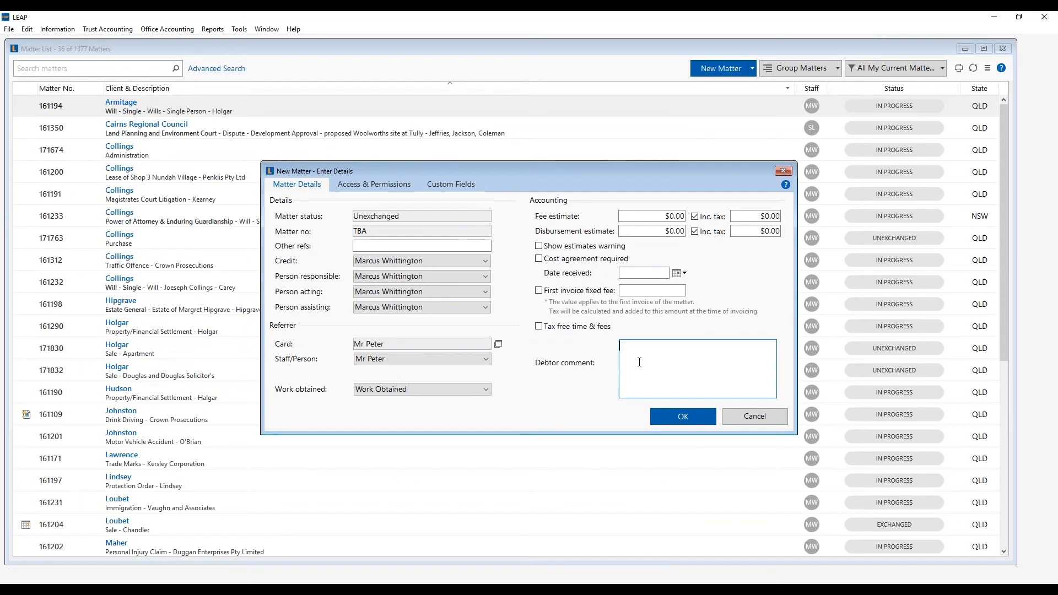
{"action": "type", "text": "Special billing terms A"}
{"action": "left_click", "coordinate": [382, 185]}
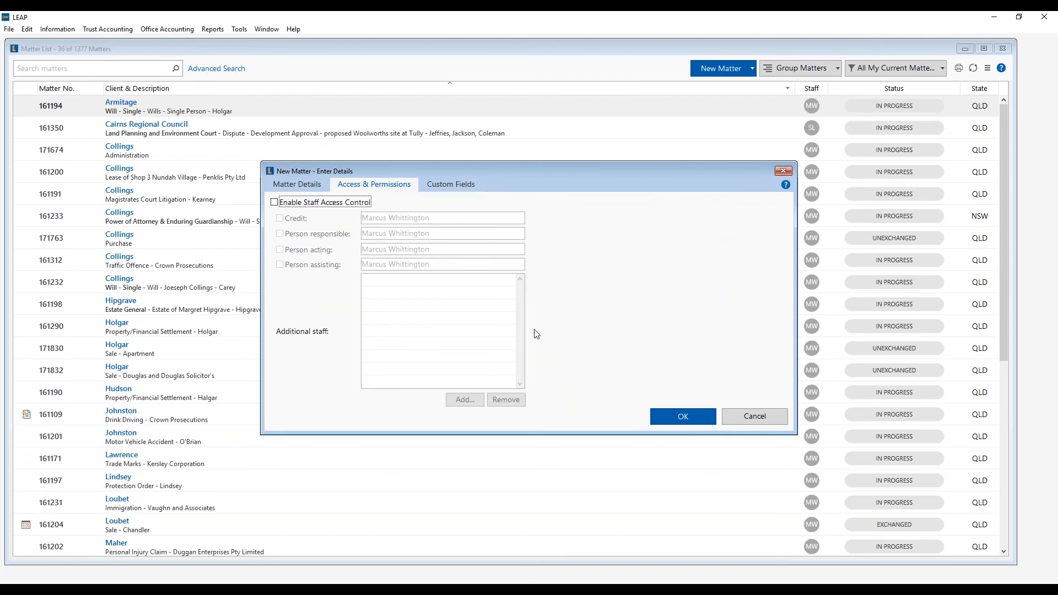
{"action": "left_click", "coordinate": [670, 418]}
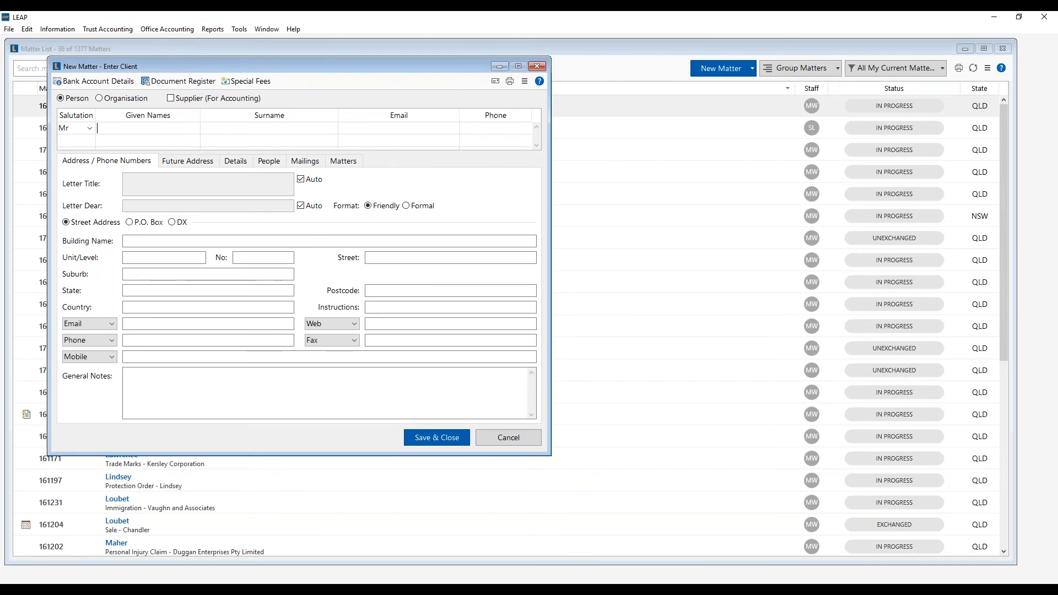
- Enter the client's given name, use the matching existing client card, and save the matter
{"action": "type", "text": "oight"}
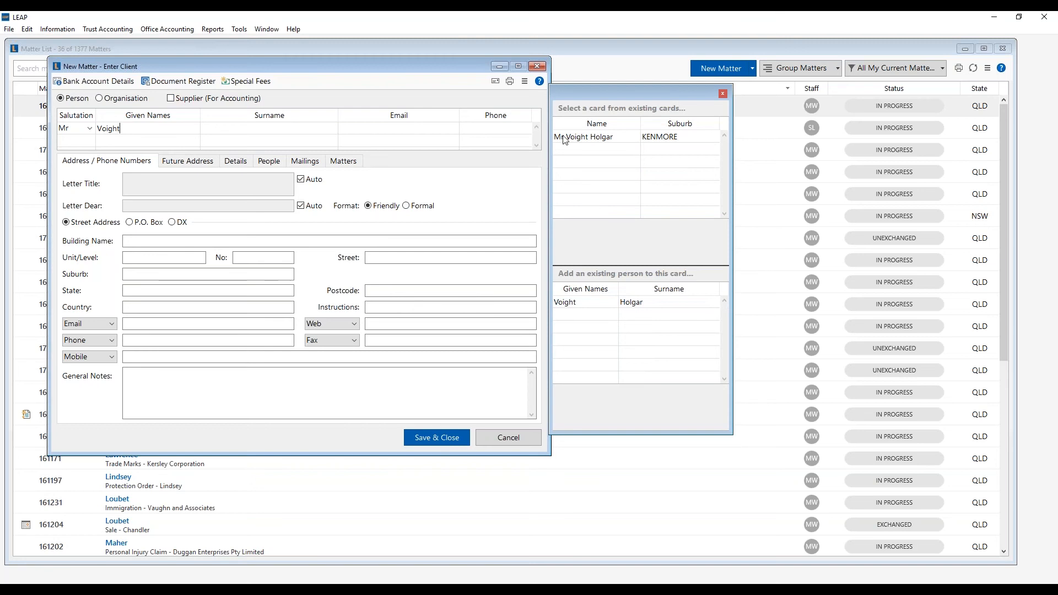
{"action": "left_click", "coordinate": [572, 138]}
{"action": "double_click", "coordinate": [572, 138]}
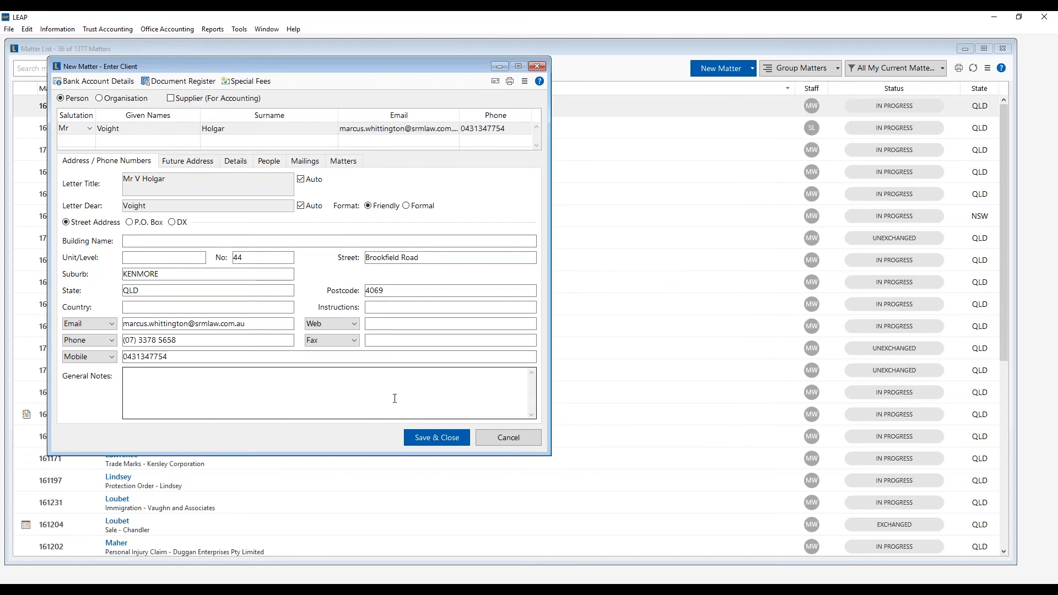
{"action": "left_click", "coordinate": [419, 439]}
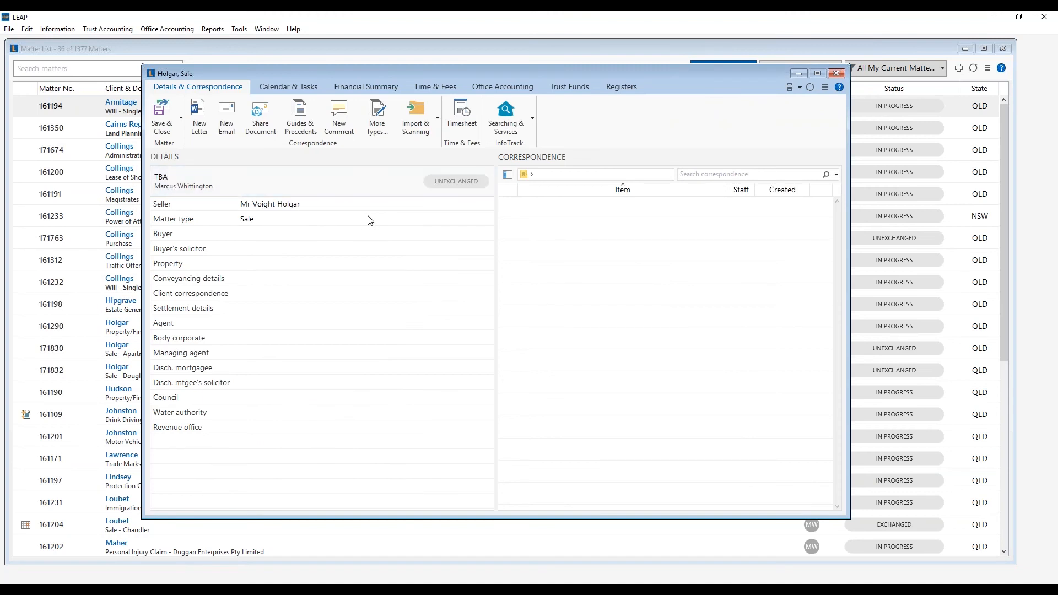
- Save and close the new matter, then search the matter list for 161204
{"action": "left_click", "coordinate": [162, 120]}
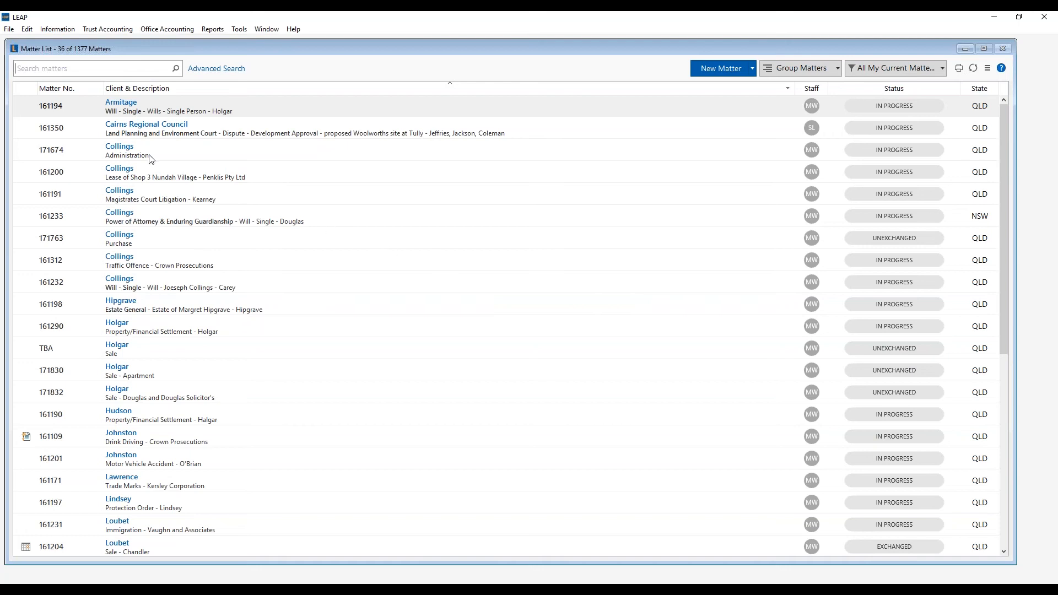
{"action": "left_click", "coordinate": [62, 69]}
{"action": "type", "text": "161204"}
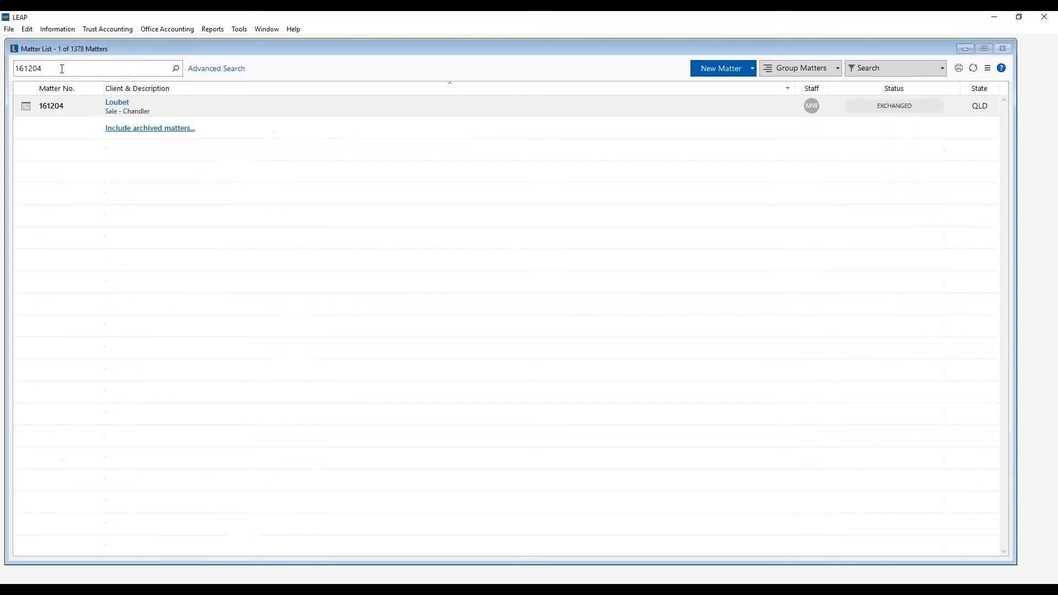
- In matter 161204's critical dates, toggle Contract Date confirmation, set a Completion date, and save
{"action": "double_click", "coordinate": [186, 104]}
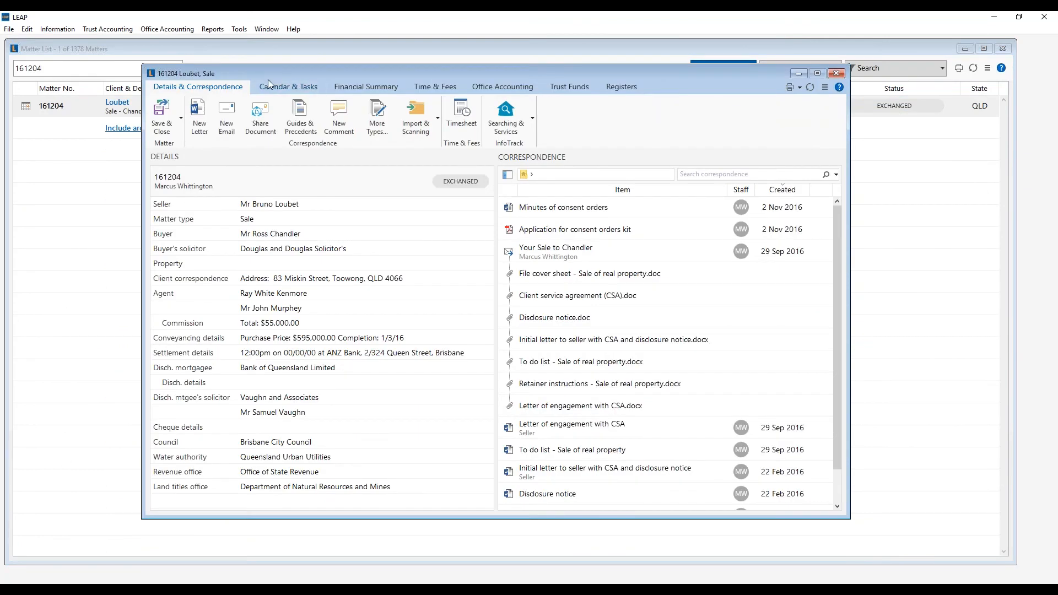
{"action": "left_click", "coordinate": [280, 89]}
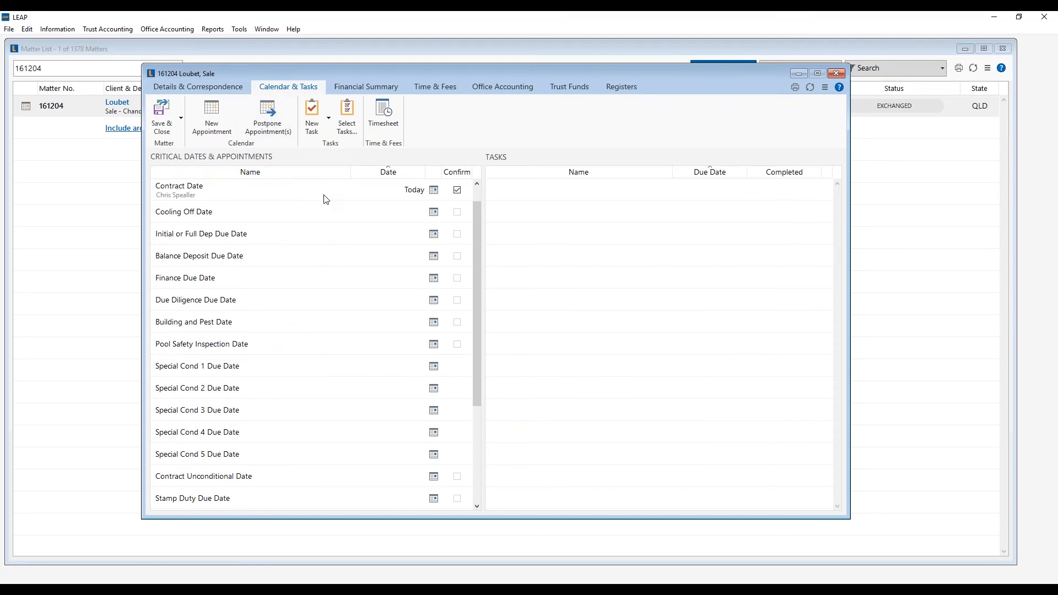
{"action": "left_click", "coordinate": [457, 192]}
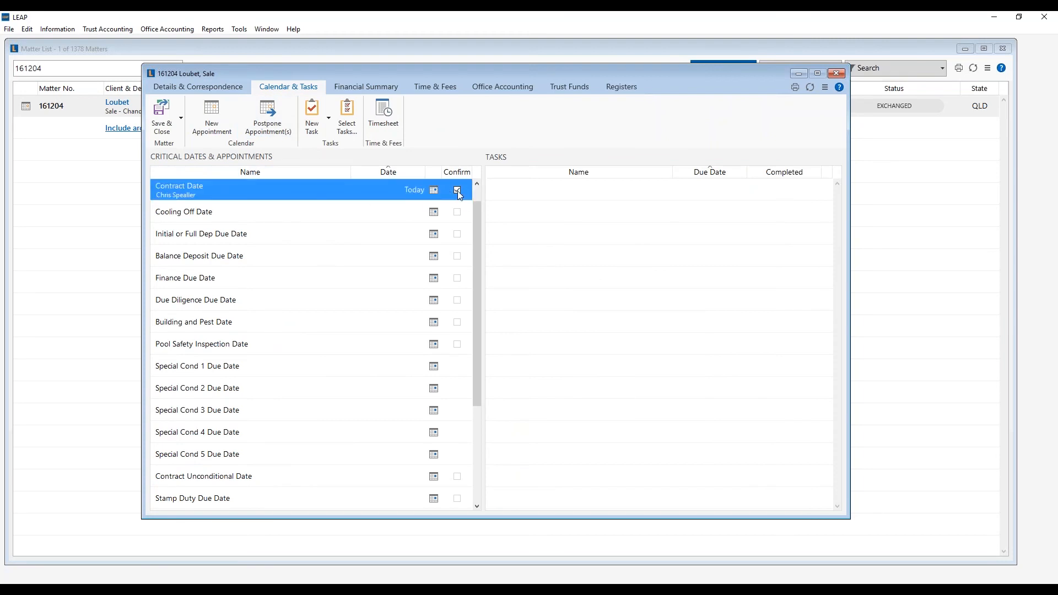
{"action": "scroll", "coordinate": [266, 264], "scroll_direction": "down", "scroll_amount": 3}
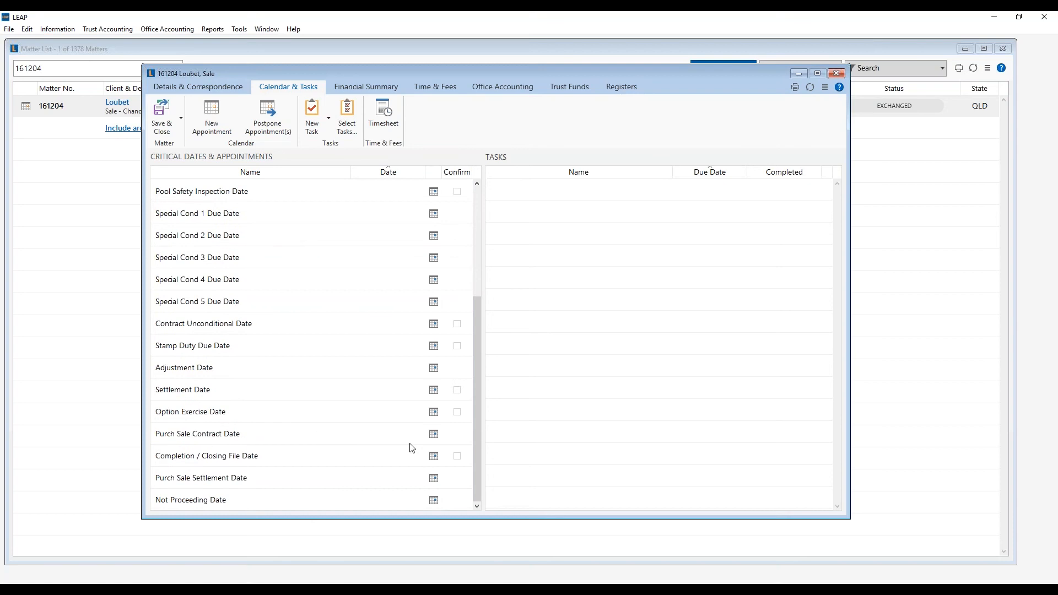
{"action": "left_click", "coordinate": [434, 456]}
{"action": "left_click", "coordinate": [369, 406]}
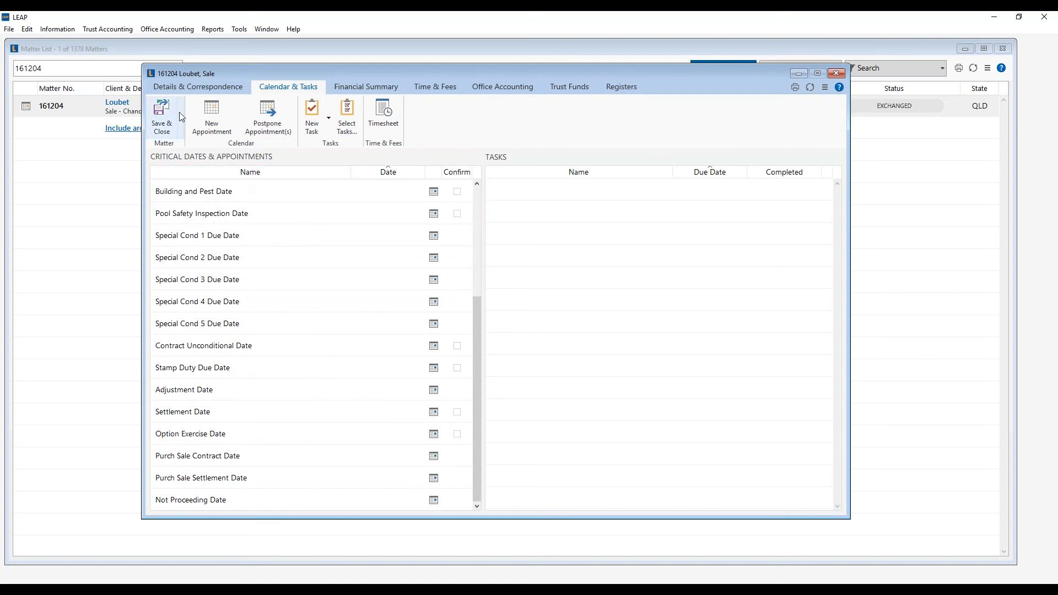
{"action": "left_click", "coordinate": [188, 92]}
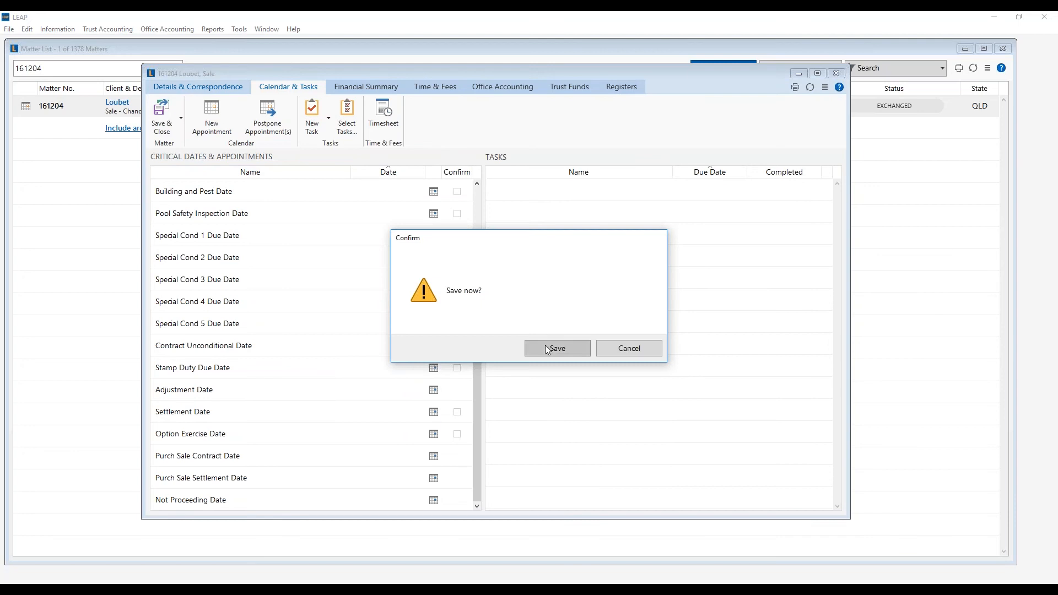
{"action": "left_click", "coordinate": [544, 346]}
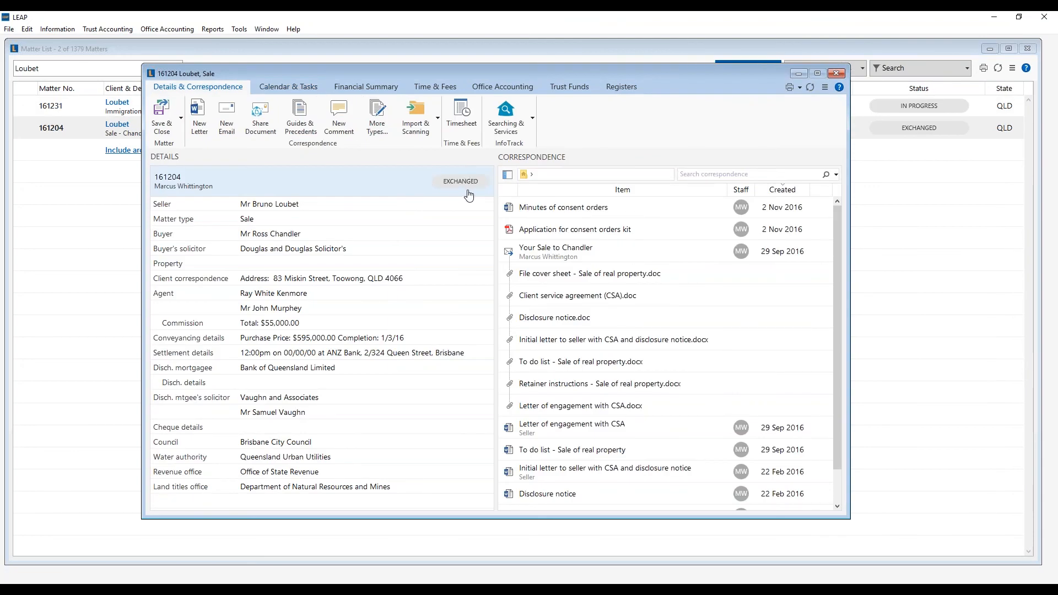
- Open and cancel matter 161204's Matter Details dialog, then save and close the matter
{"action": "double_click", "coordinate": [467, 194]}
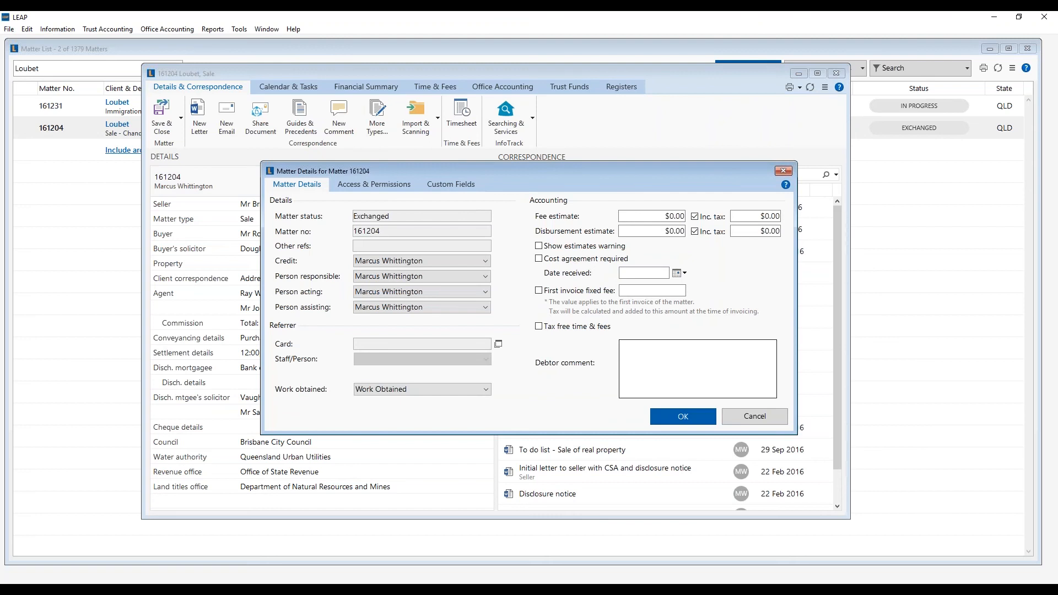
{"action": "left_click", "coordinate": [762, 418]}
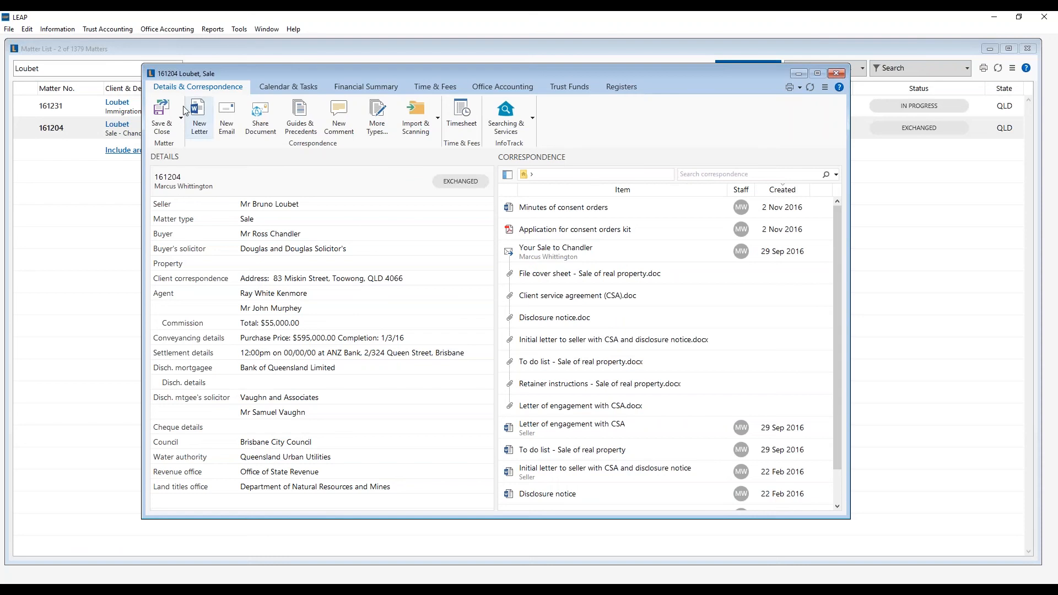
{"action": "left_click", "coordinate": [158, 119]}
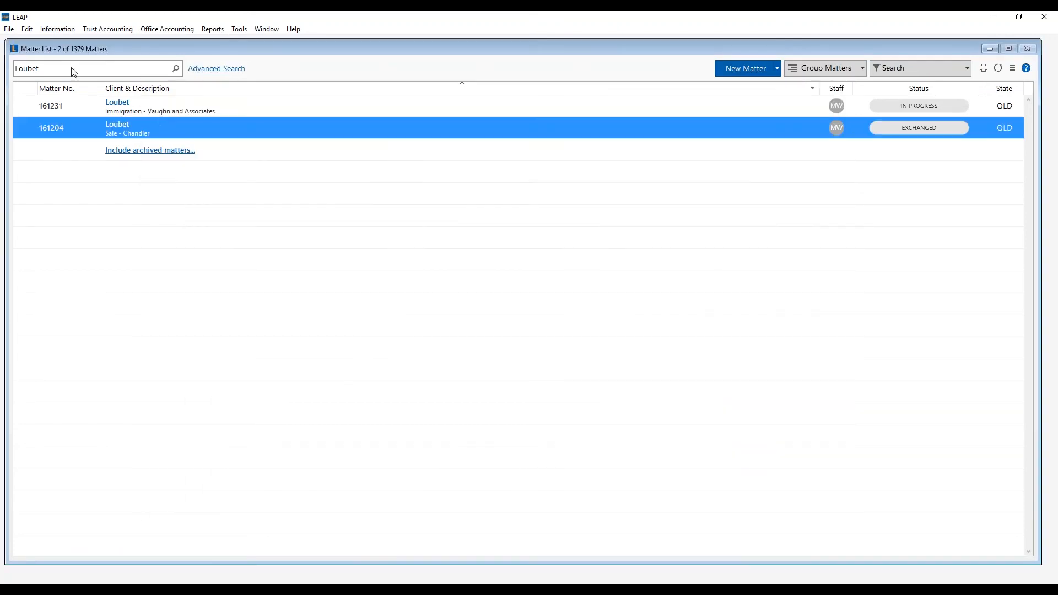
- Clear the client search, then select matter 161196 in the full list and bring up its actions
{"action": "left_click", "coordinate": [74, 70]}
{"action": "key", "text": "BackSpace"}
{"action": "key", "text": "BackSpace"}
{"action": "key", "text": "BackSpace"}
{"action": "key", "text": "BackSpace"}
{"action": "key", "text": "BackSpace"}
{"action": "key", "text": "BackSpace"}
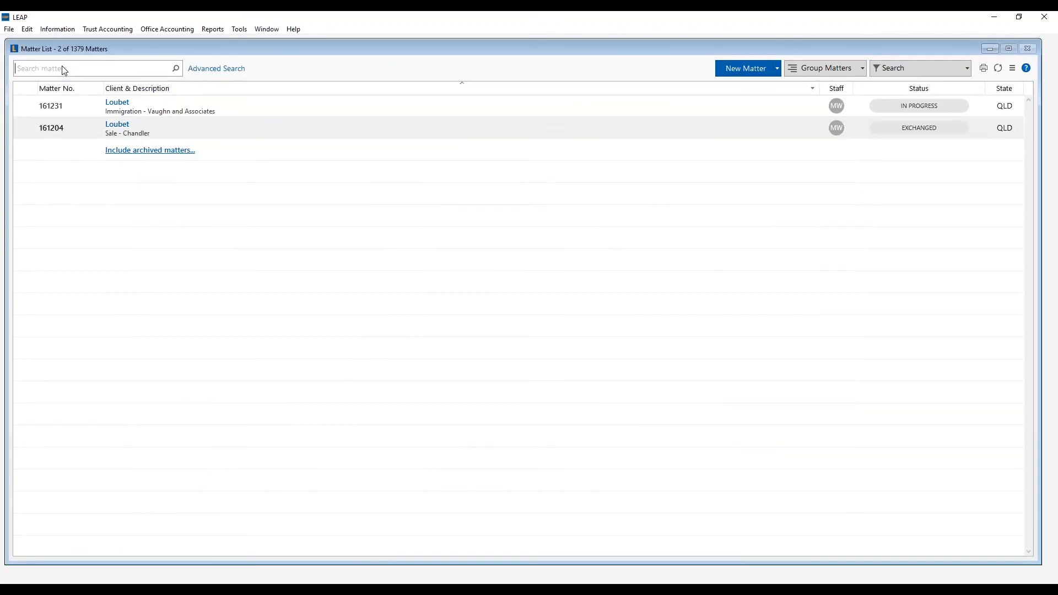
{"action": "scroll", "coordinate": [157, 226], "scroll_direction": "down", "scroll_amount": 2}
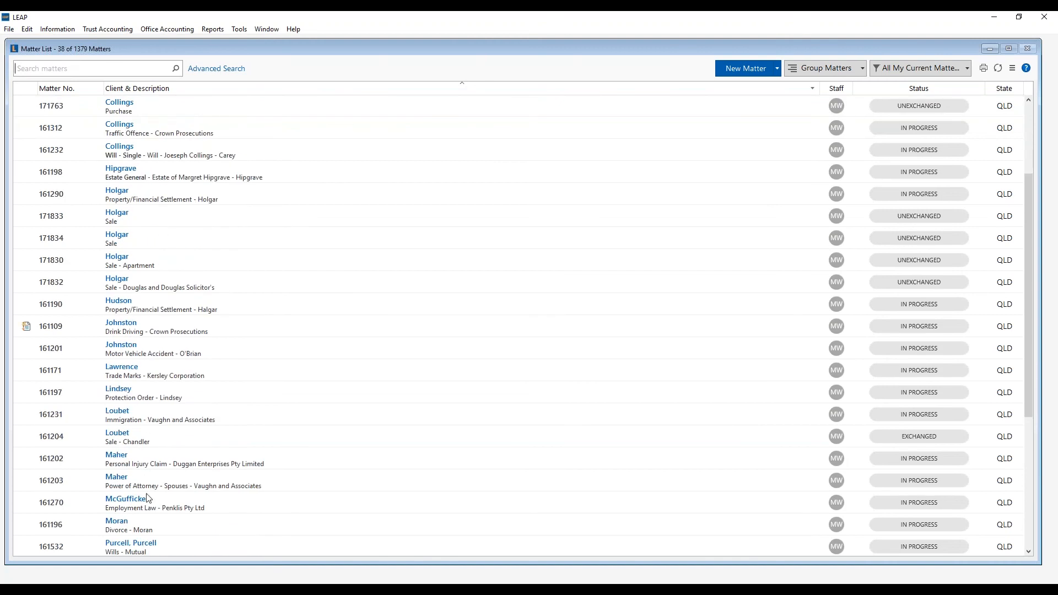
{"action": "left_click", "coordinate": [148, 530]}
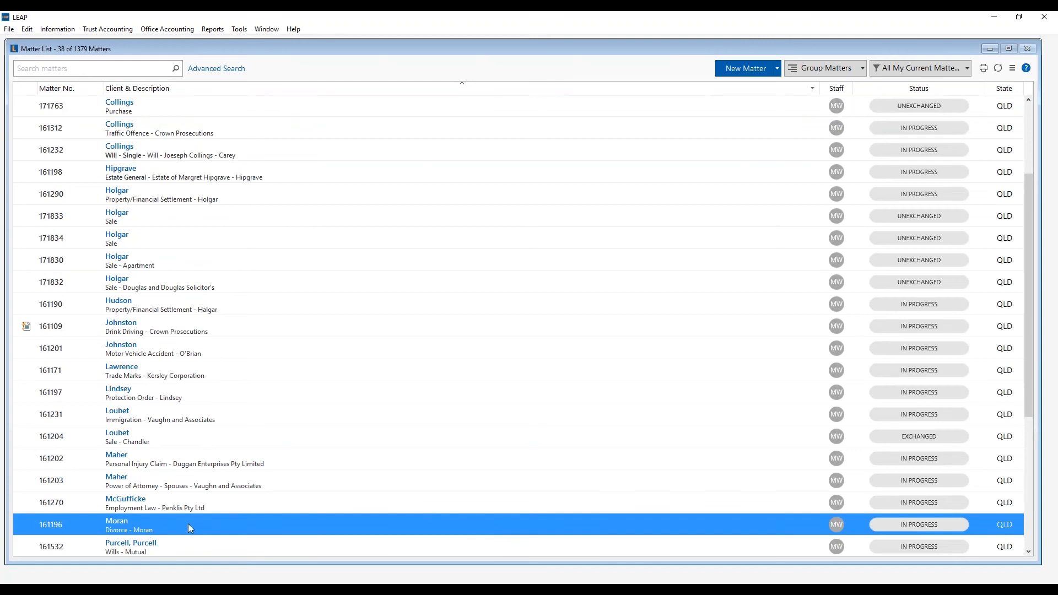
{"action": "scroll", "coordinate": [187, 523], "scroll_direction": "down", "scroll_amount": 3}
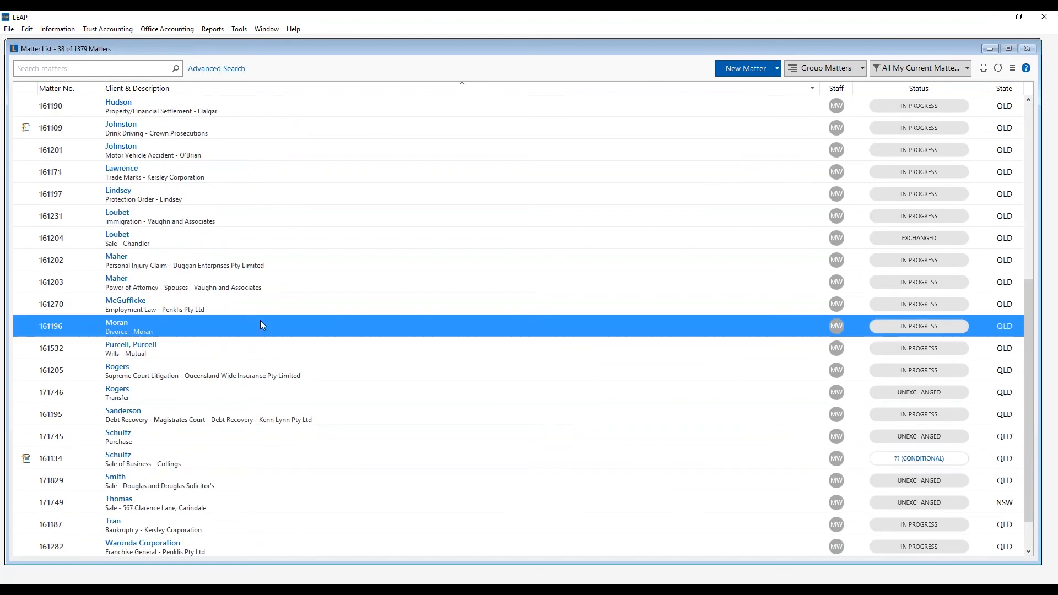
{"action": "right_click", "coordinate": [261, 321]}
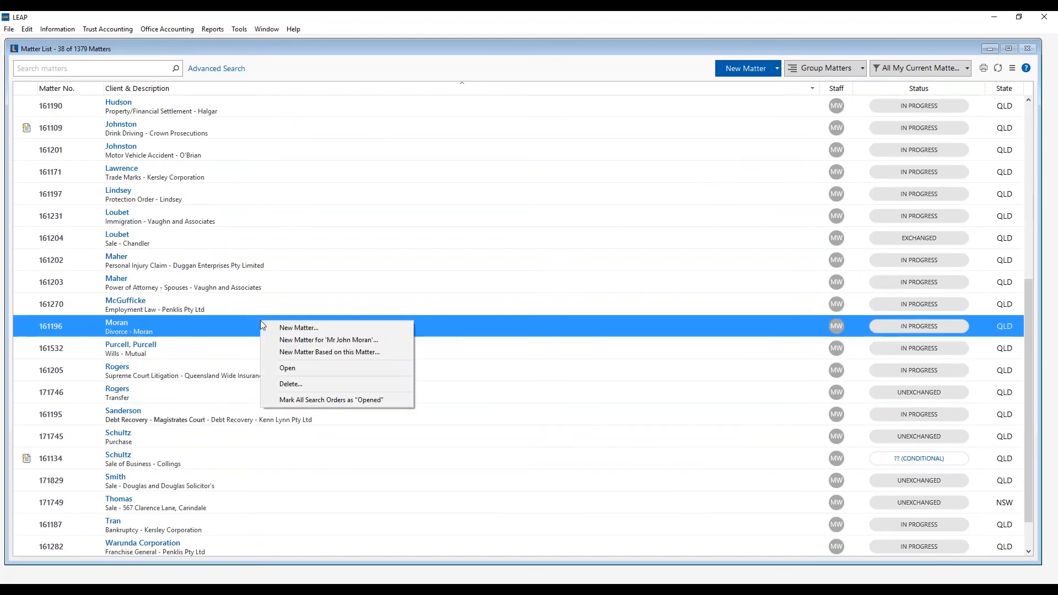
- Create a new Sale matter for matter 161196's client, accepting the type and details
{"action": "left_click", "coordinate": [337, 341]}
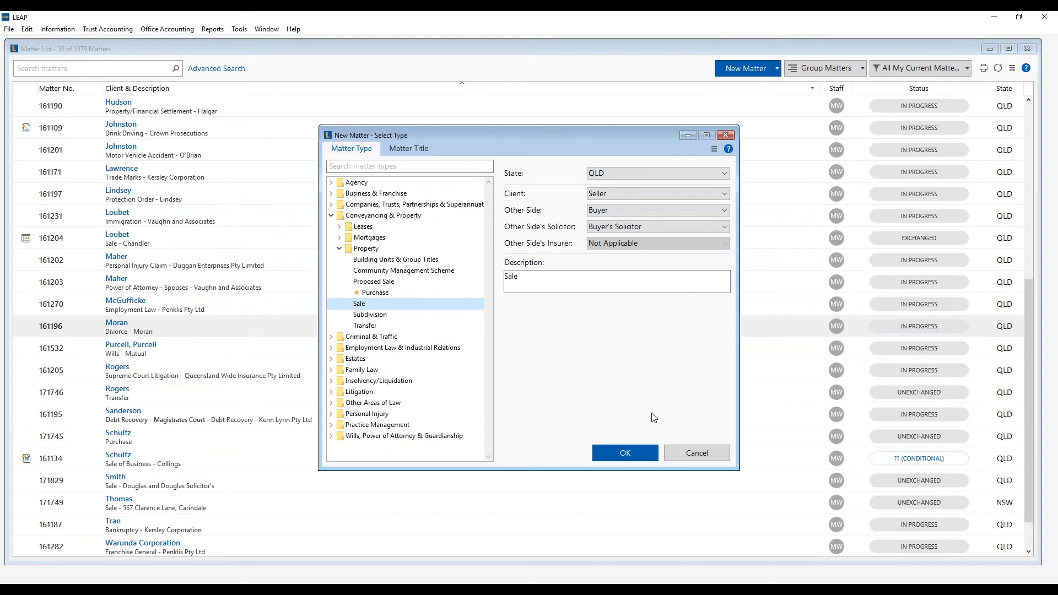
{"action": "left_click", "coordinate": [624, 453]}
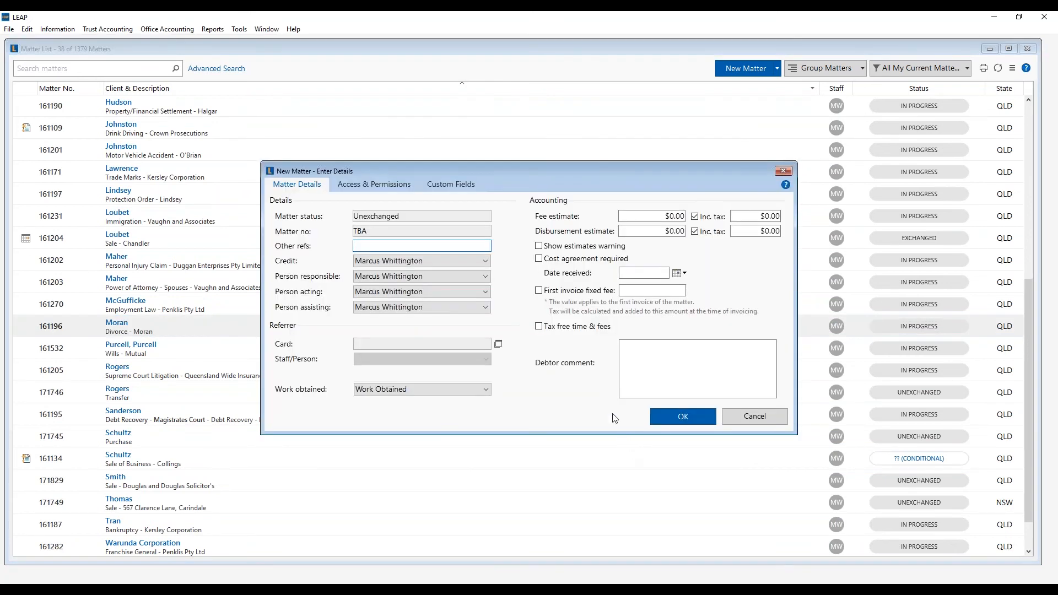
{"action": "left_click", "coordinate": [679, 416]}
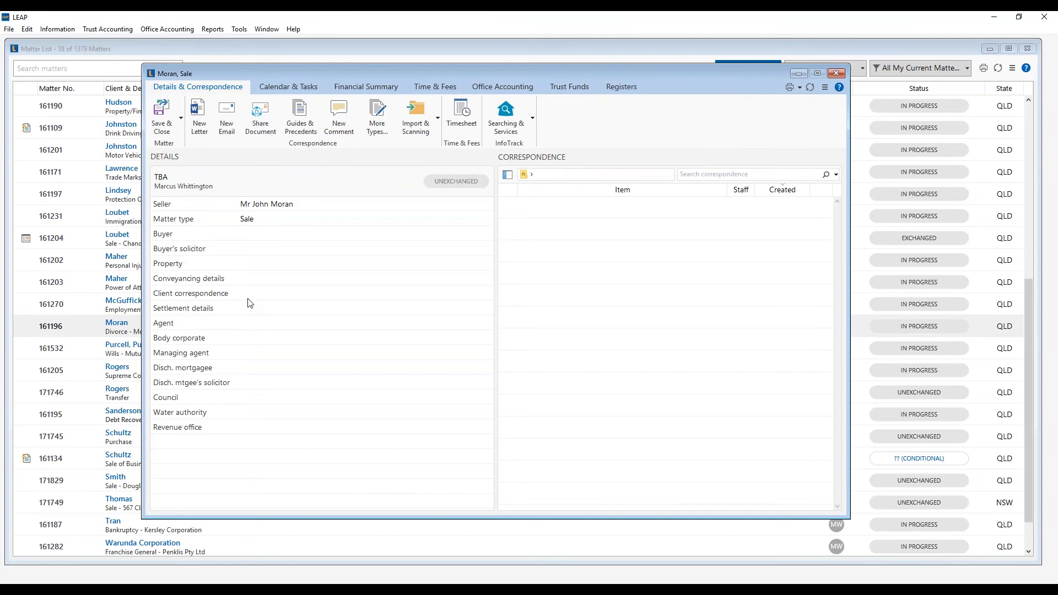
{"action": "left_click", "coordinate": [204, 265]}
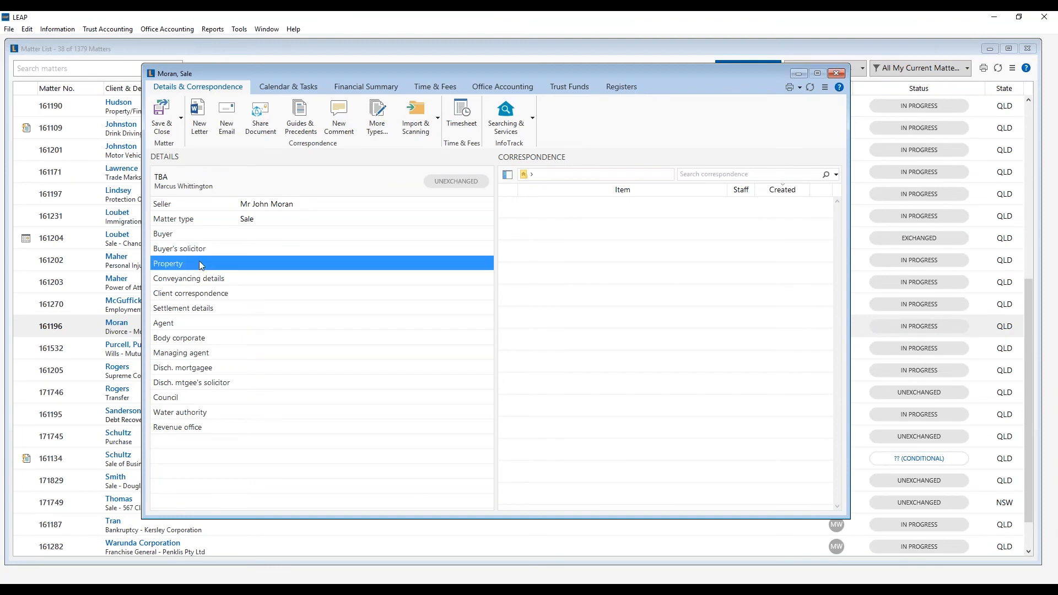
{"action": "right_click", "coordinate": [283, 265]}
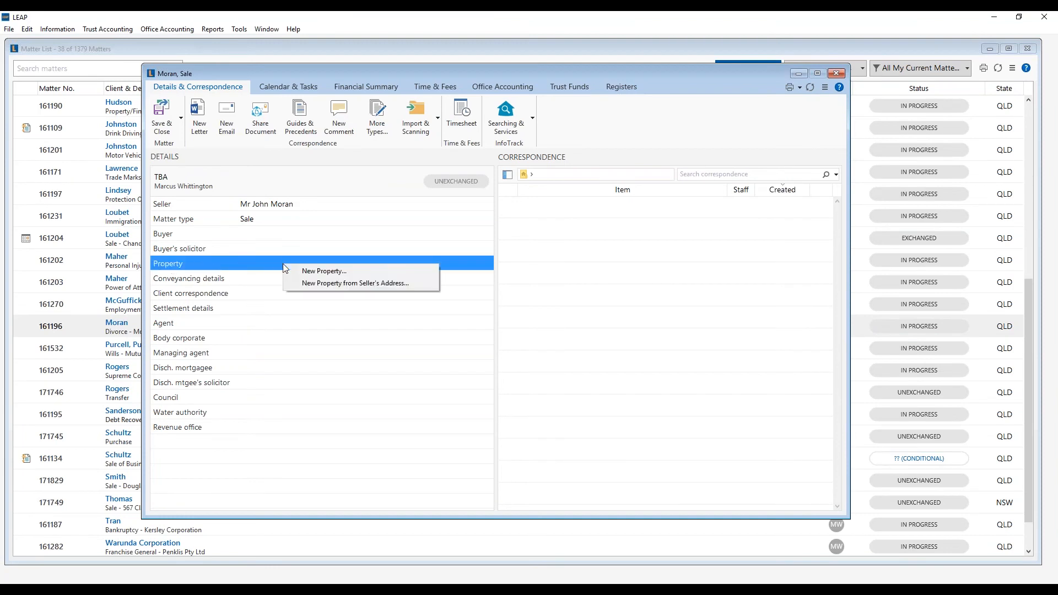
{"action": "left_click", "coordinate": [304, 284]}
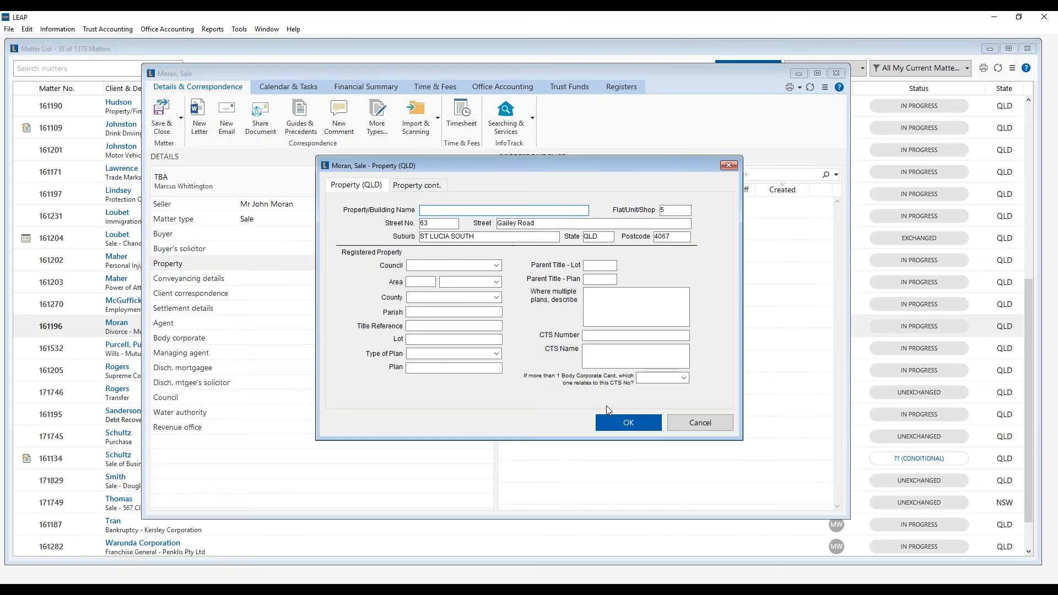
{"action": "left_click", "coordinate": [621, 429]}
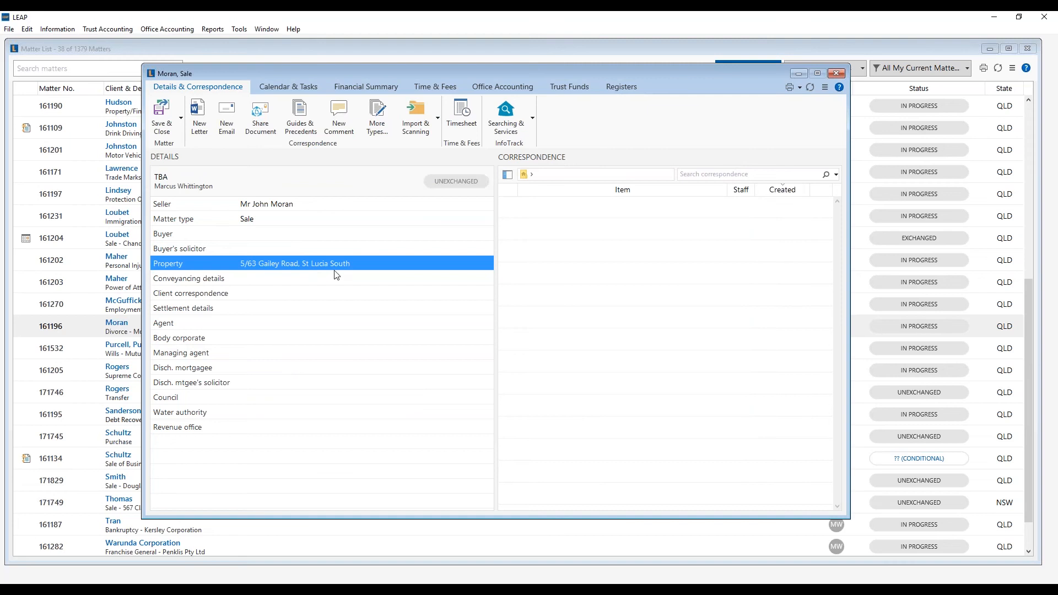
{"action": "left_click", "coordinate": [163, 120]}
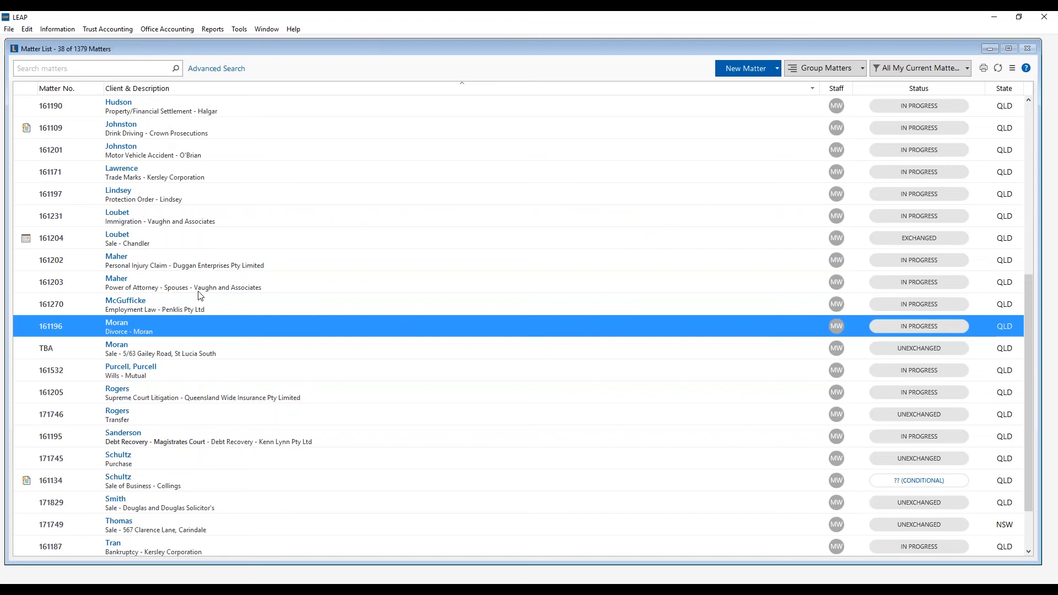
- Copy matter 161204 into a new matter, excluding Seller, Client correspondence, Conveyancing and Settlement details
{"action": "left_click", "coordinate": [123, 243]}
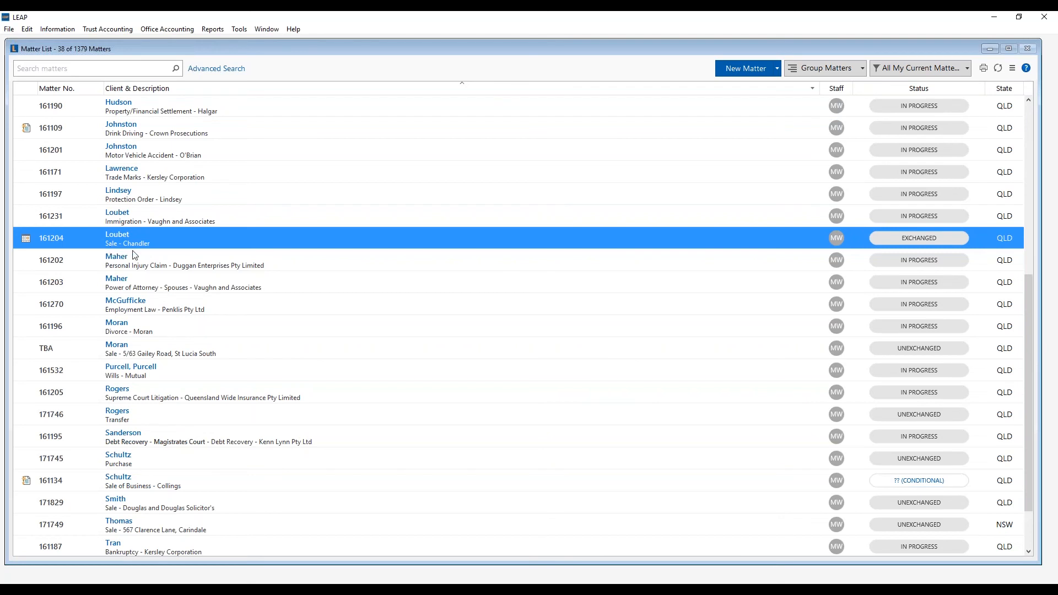
{"action": "right_click", "coordinate": [199, 242]}
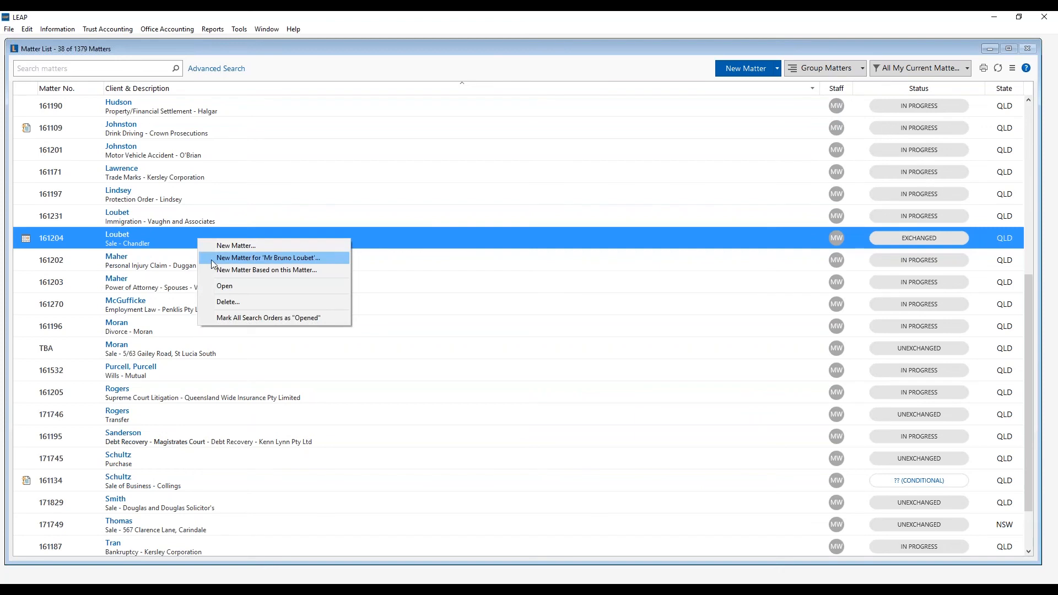
{"action": "left_click", "coordinate": [254, 270]}
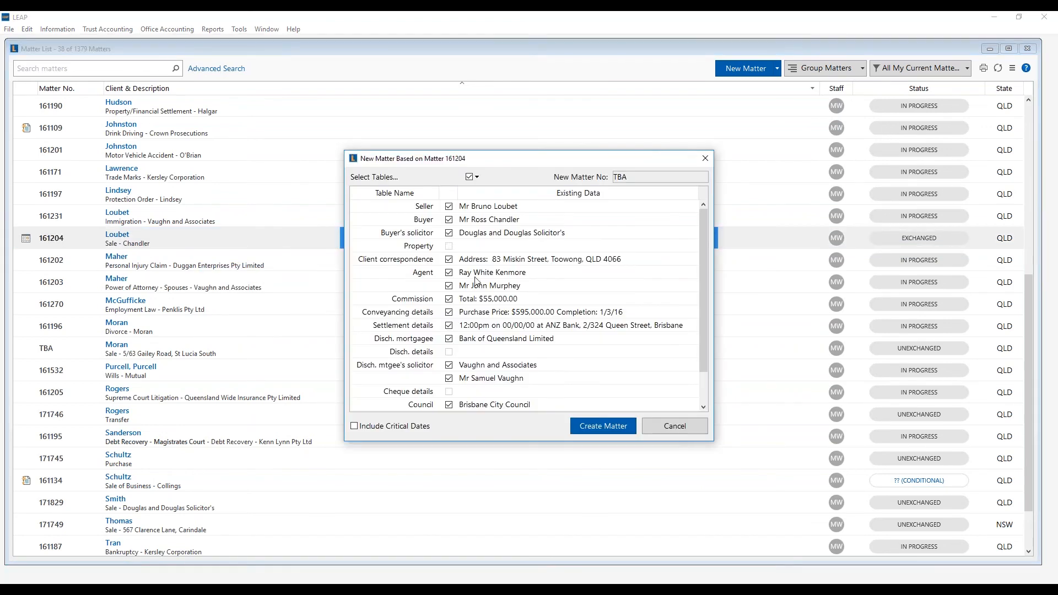
{"action": "left_click", "coordinate": [448, 207]}
{"action": "left_click", "coordinate": [449, 259]}
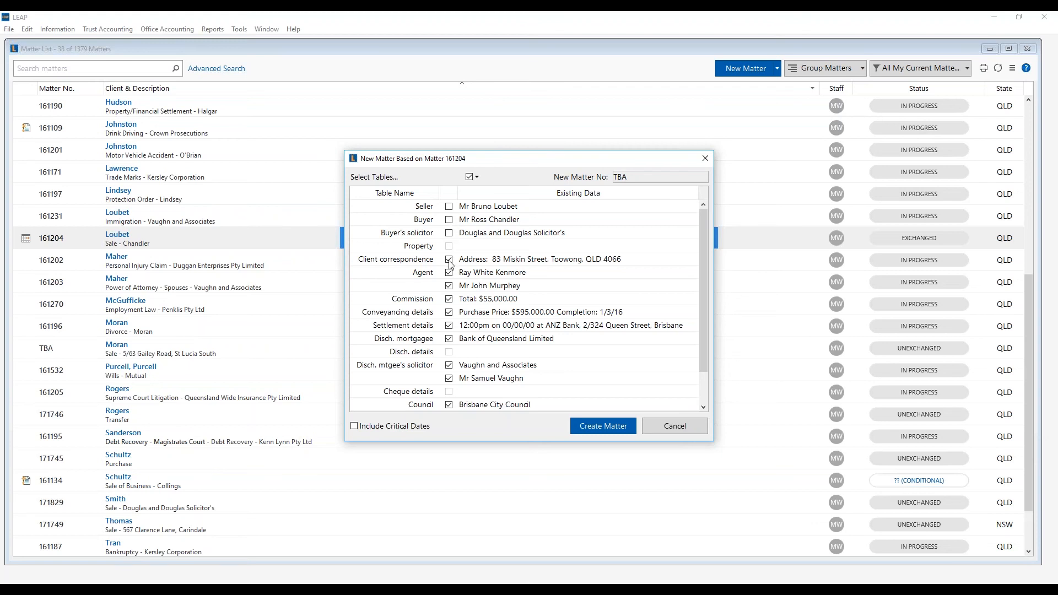
{"action": "left_click", "coordinate": [449, 312]}
{"action": "left_click", "coordinate": [449, 326]}
{"action": "left_click", "coordinate": [601, 427]}
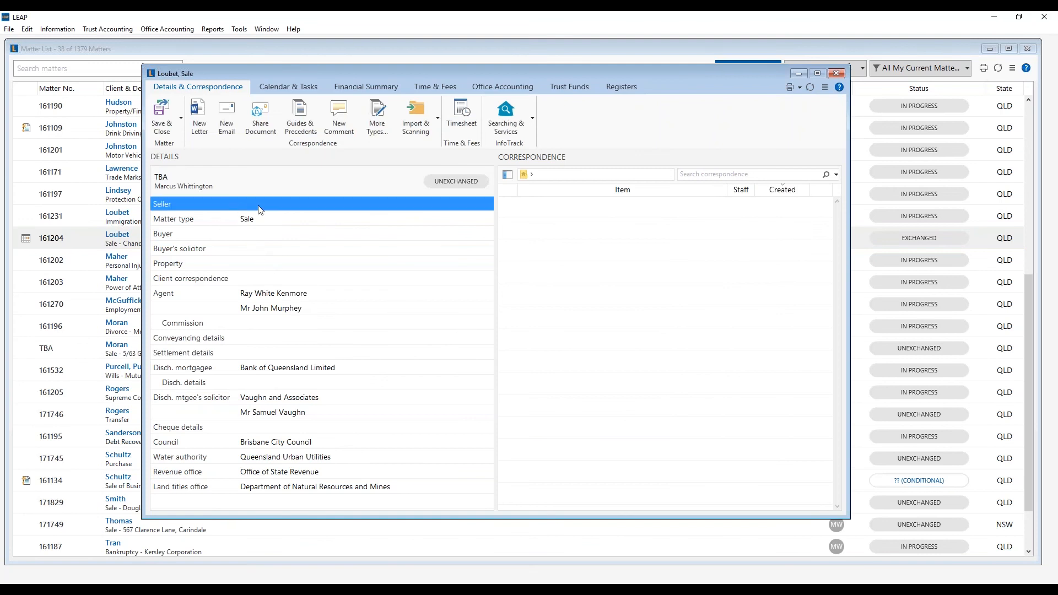
- Set the seller to an existing contact card found by name, then save the matter as 171836
{"action": "left_click", "coordinate": [275, 209]}
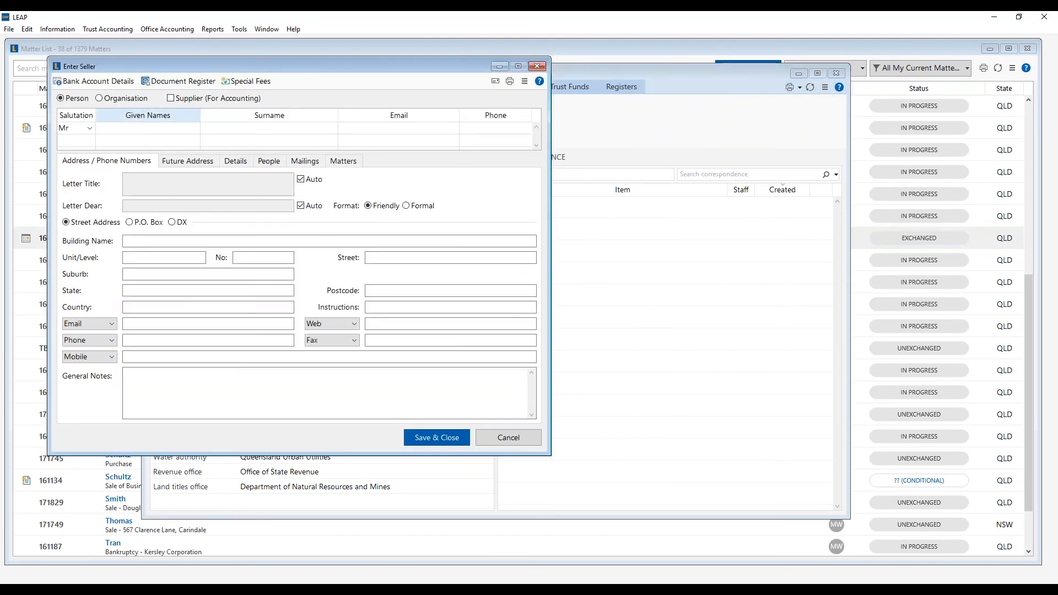
{"action": "type", "text": "Voight"}
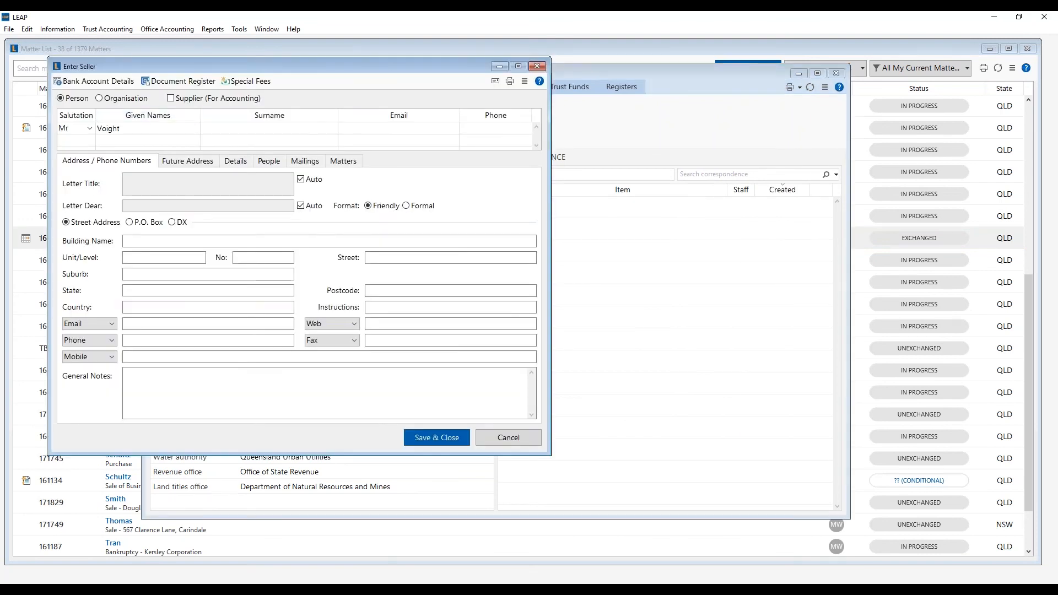
{"action": "key", "text": "Tab"}
{"action": "left_click", "coordinate": [574, 135]}
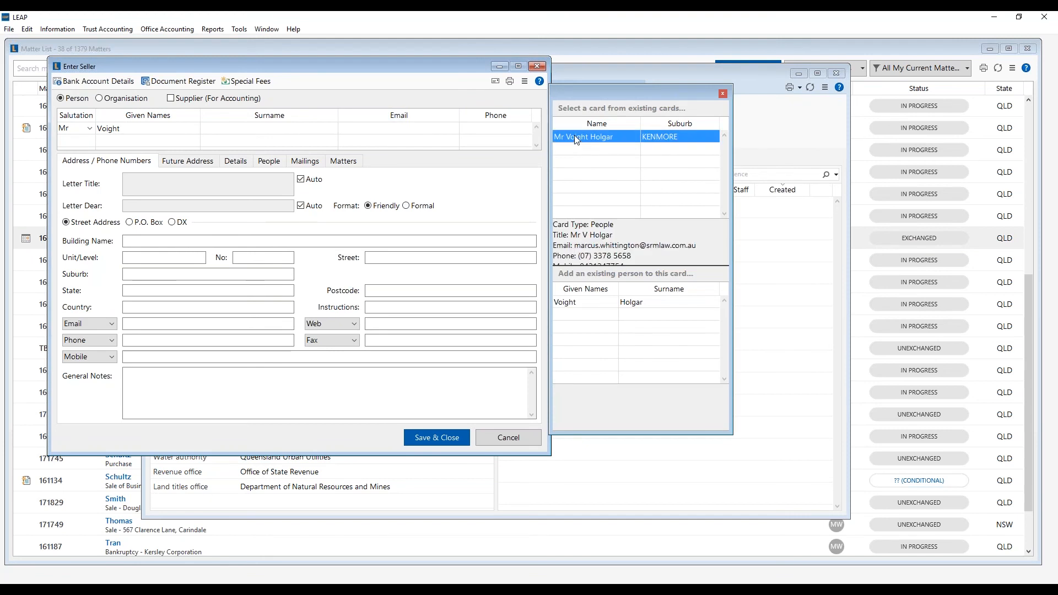
{"action": "double_click", "coordinate": [603, 133]}
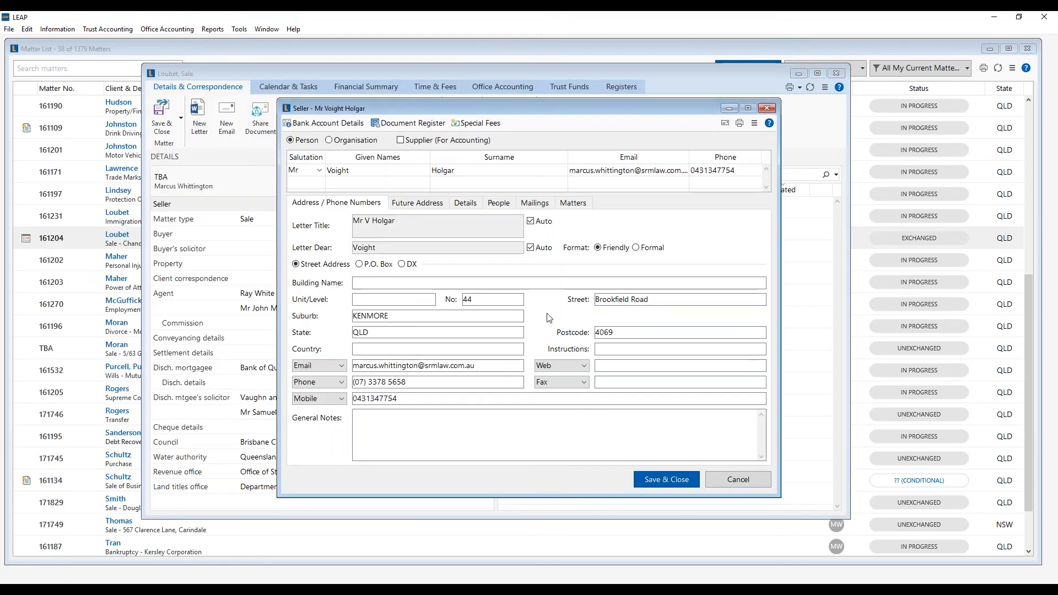
{"action": "left_click", "coordinate": [666, 479]}
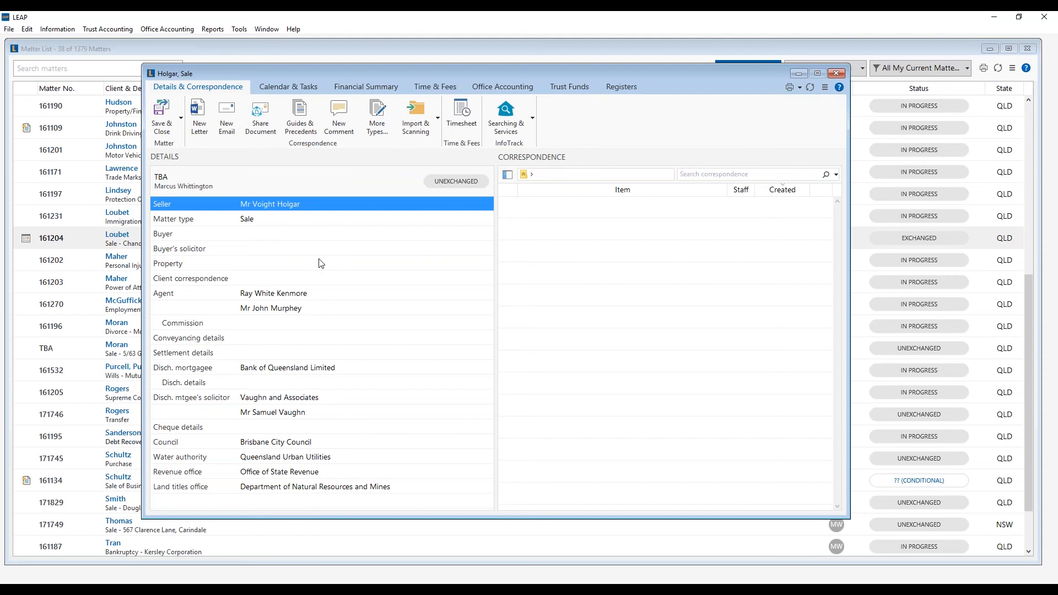
{"action": "left_click", "coordinate": [161, 118]}
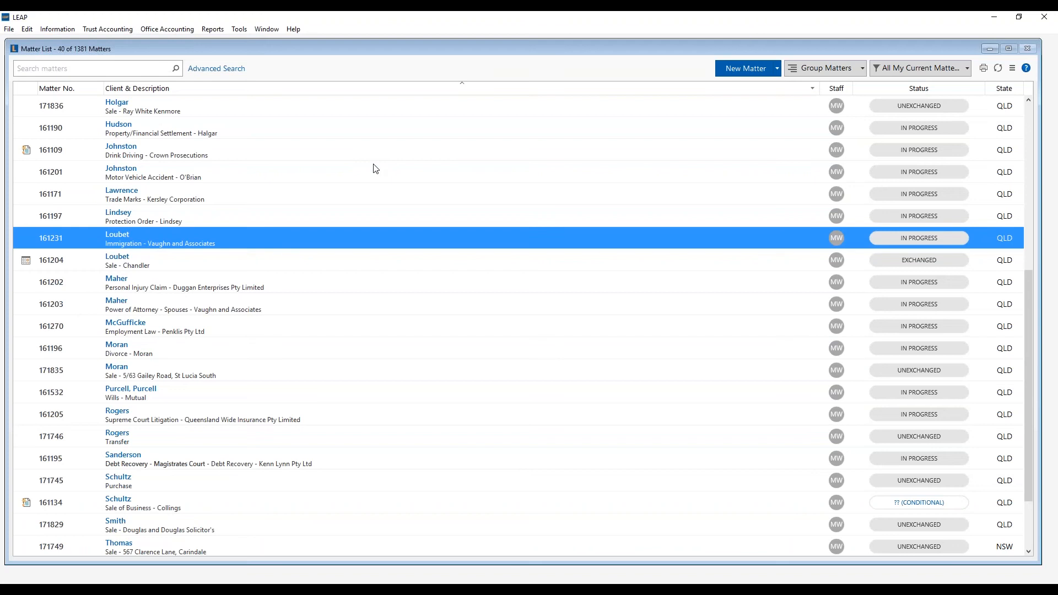
- Create a recurring matter named 'Family Law Property Settlement - Acting for wife'
{"action": "left_click", "coordinate": [239, 28]}
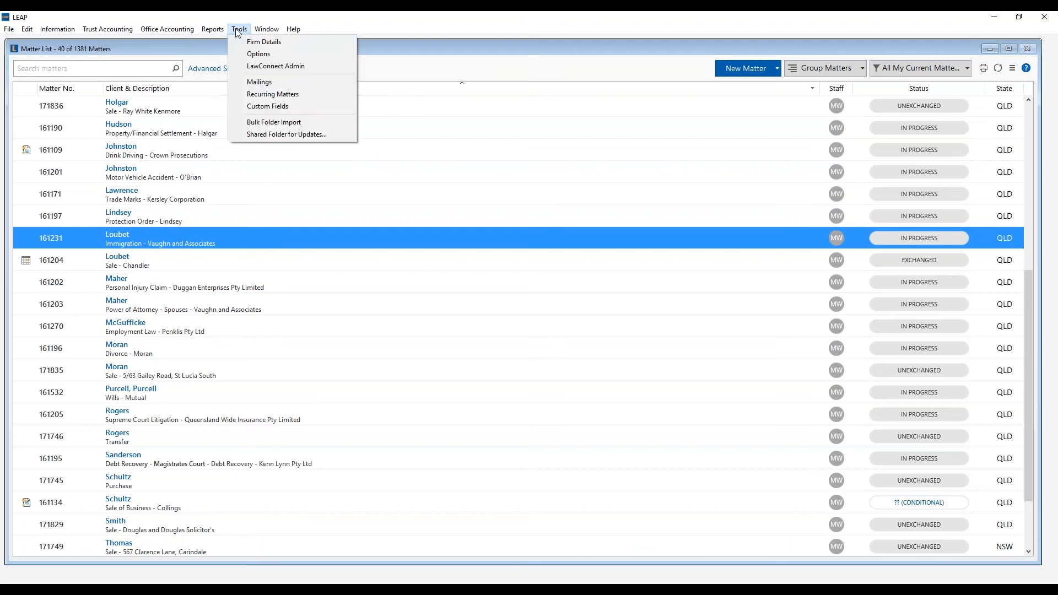
{"action": "left_click", "coordinate": [258, 95]}
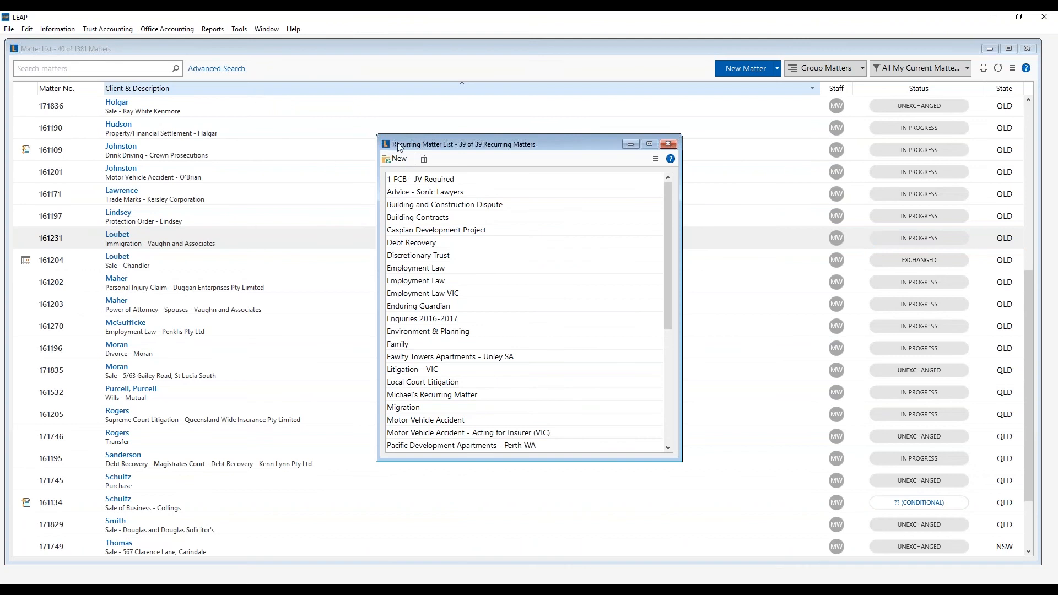
{"action": "left_click", "coordinate": [397, 159]}
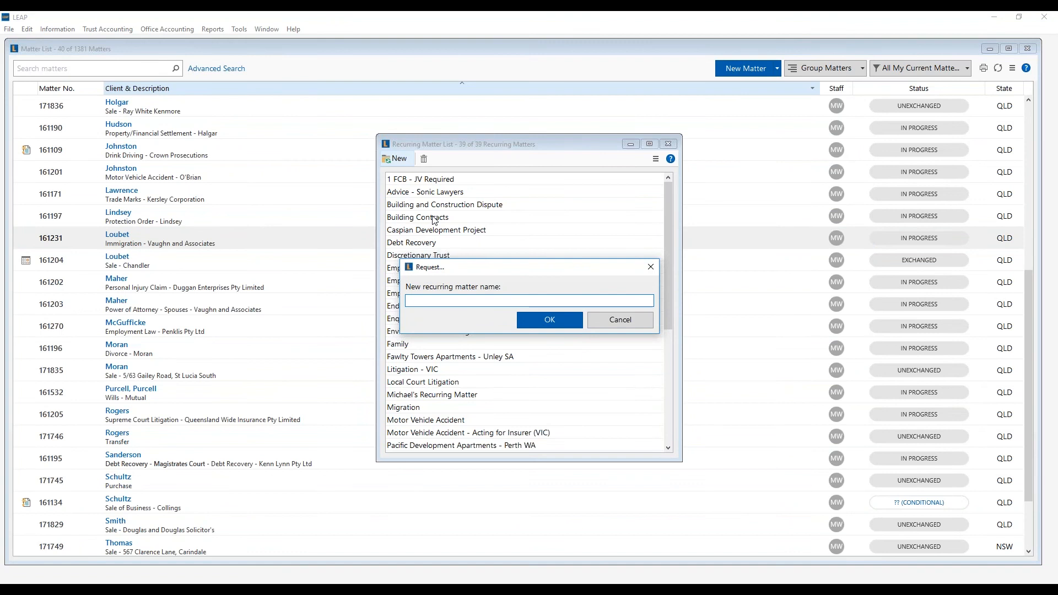
{"action": "type", "text": "Family Law Property Settlement"}
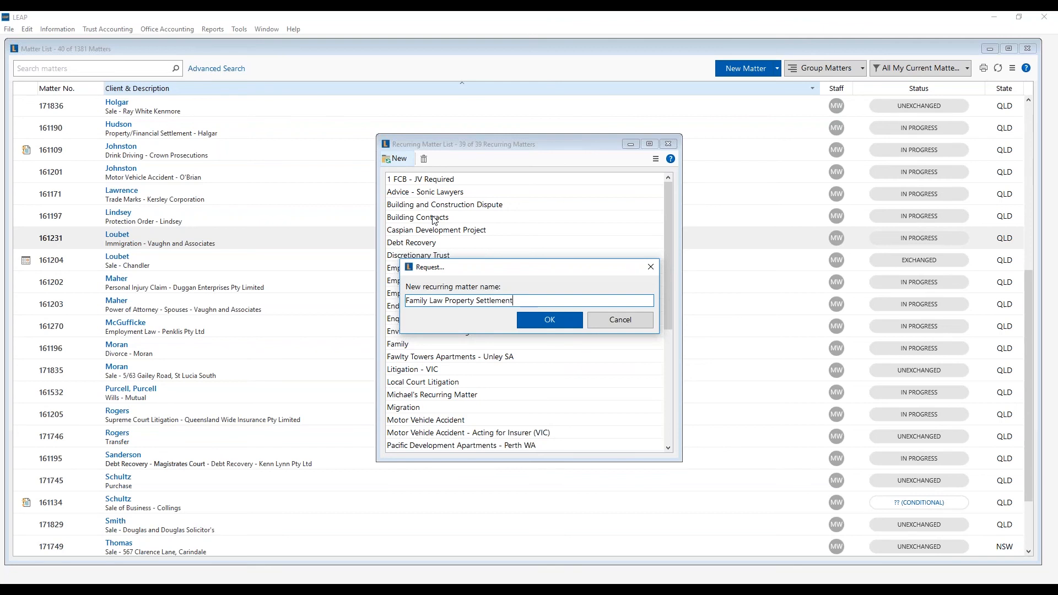
{"action": "type", "text": " - Acting for wife"}
{"action": "left_click", "coordinate": [550, 318]}
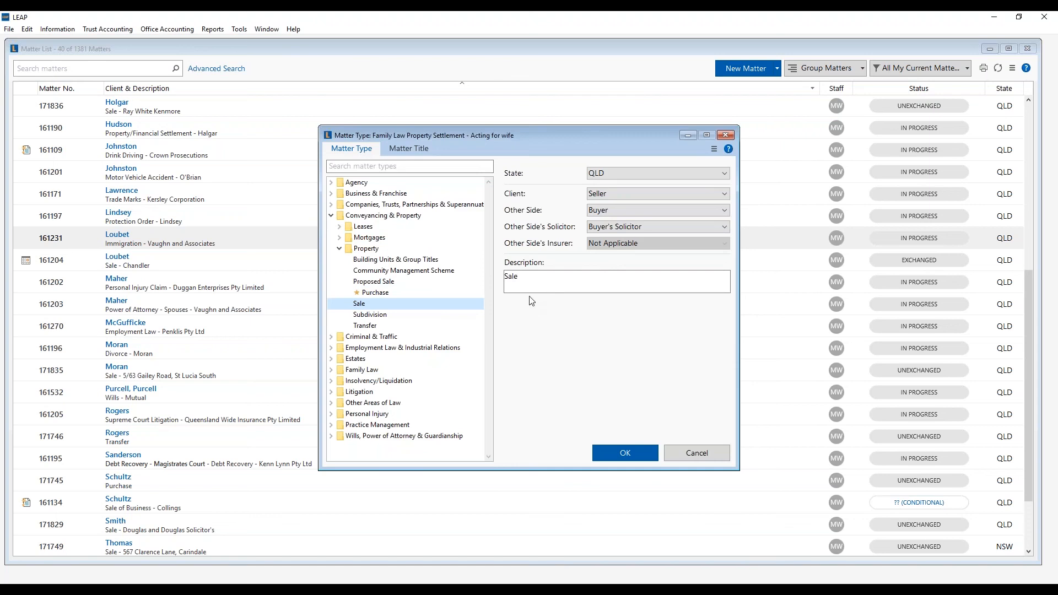
- Set its matter type to Family Law > Property/Financial Settlement
{"action": "left_click", "coordinate": [332, 216]}
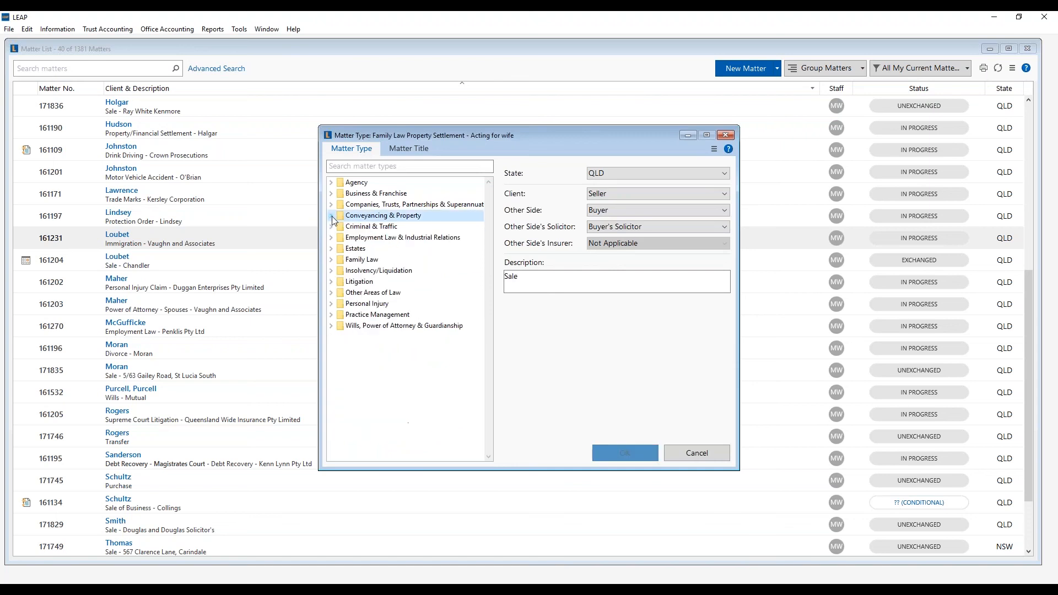
{"action": "left_click", "coordinate": [331, 259]}
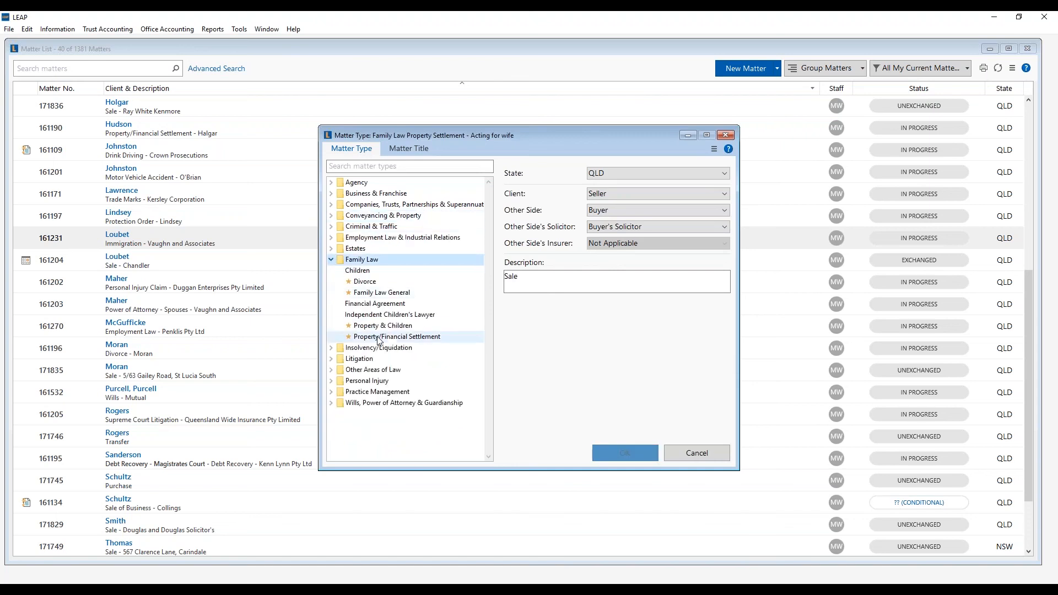
{"action": "left_click", "coordinate": [397, 336]}
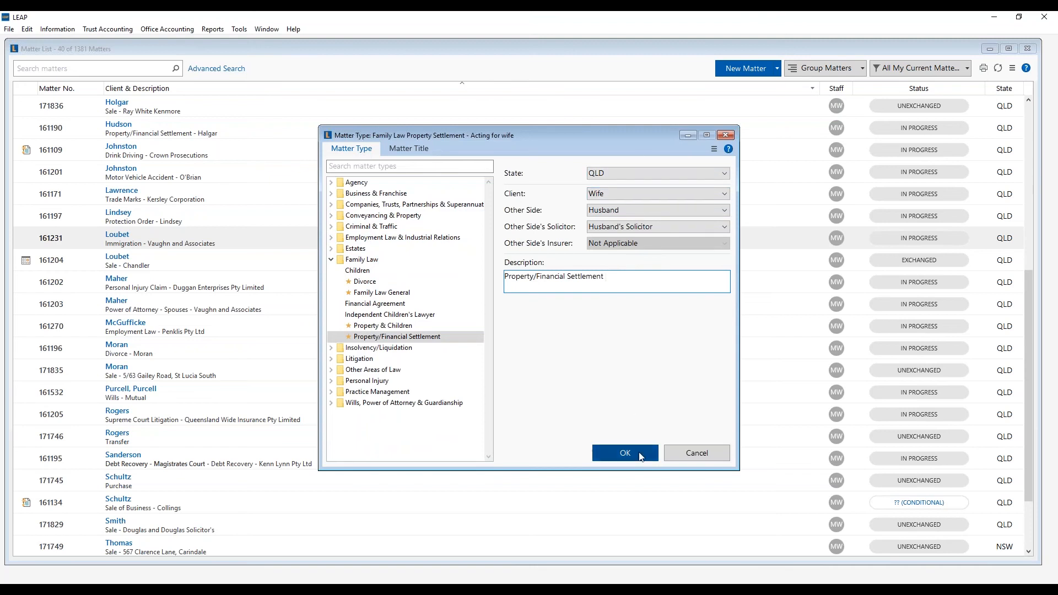
{"action": "left_click", "coordinate": [625, 452]}
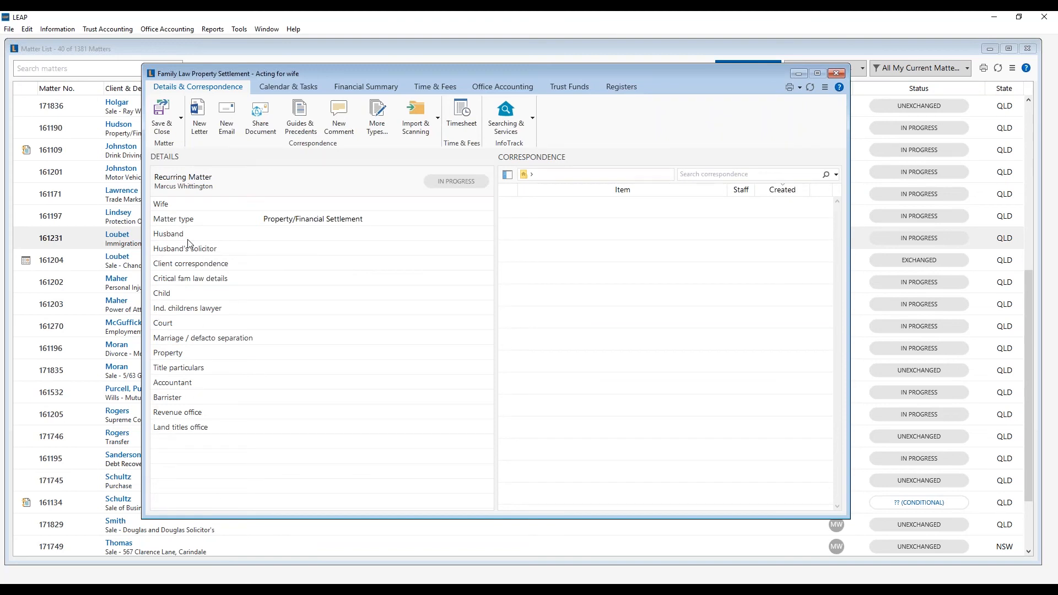
- Add the Legal Aid table to the recurring matter's details, placed after Land titles office
{"action": "left_click", "coordinate": [187, 220]}
{"action": "right_click", "coordinate": [187, 220]}
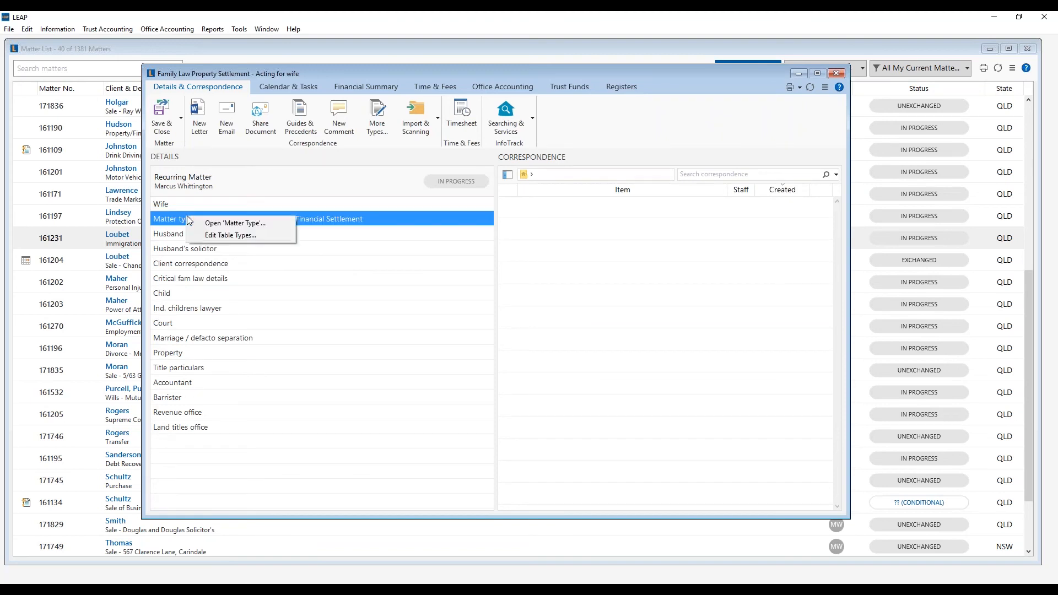
{"action": "left_click", "coordinate": [209, 235]}
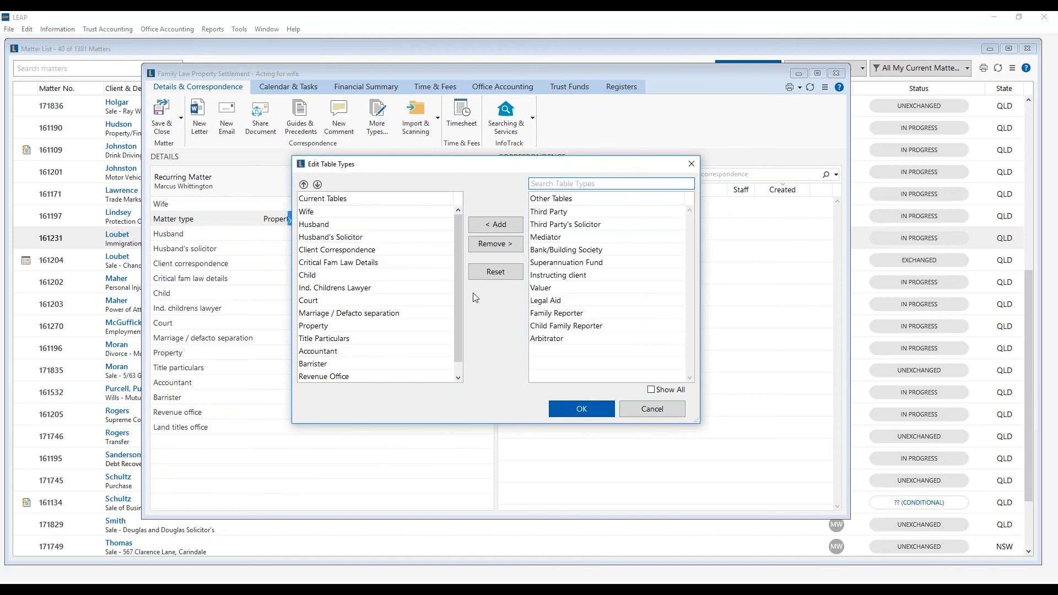
{"action": "left_click", "coordinate": [543, 301]}
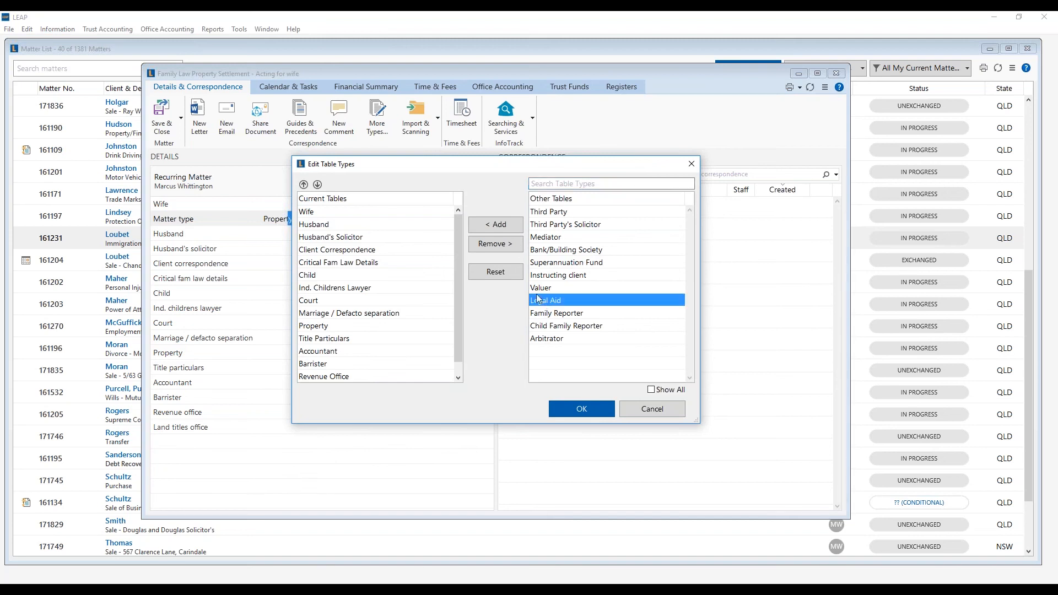
{"action": "left_click", "coordinate": [505, 224]}
{"action": "left_click_drag", "start_coordinate": [457, 289], "coordinate": [455, 326]}
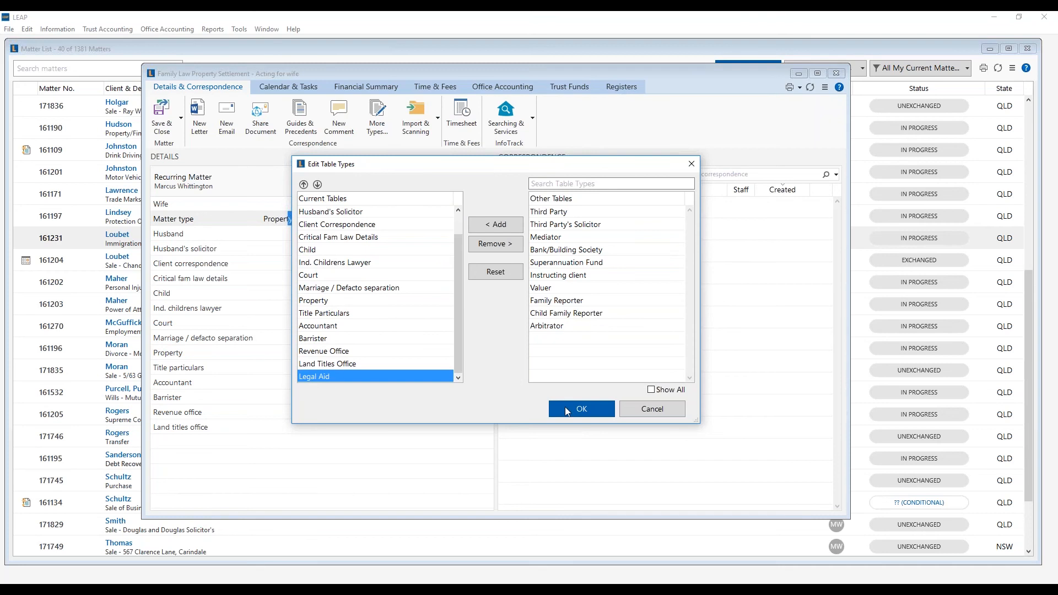
{"action": "left_click", "coordinate": [582, 408]}
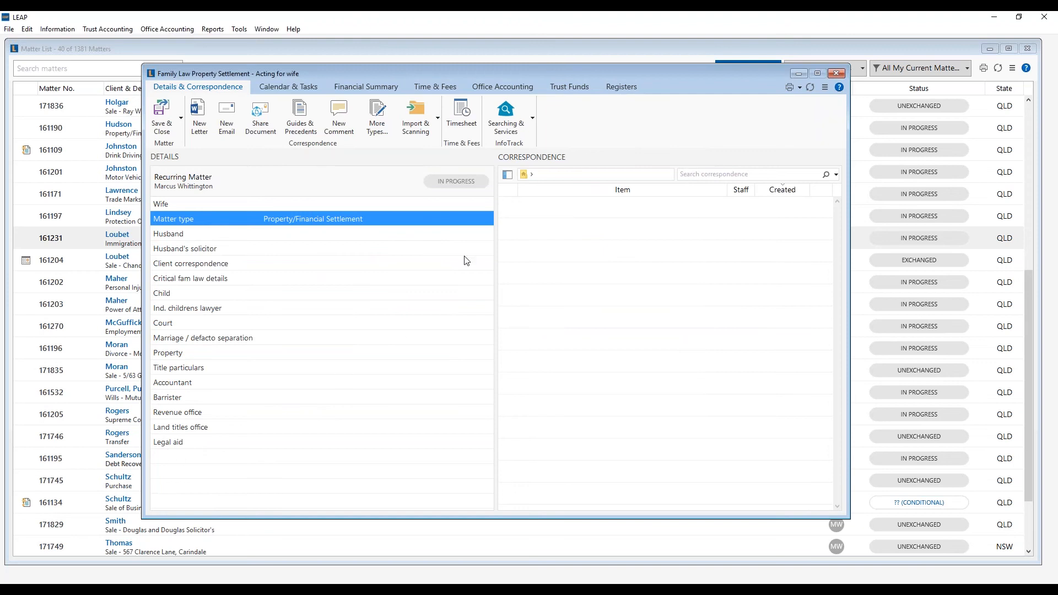
{"action": "left_click", "coordinate": [507, 175]}
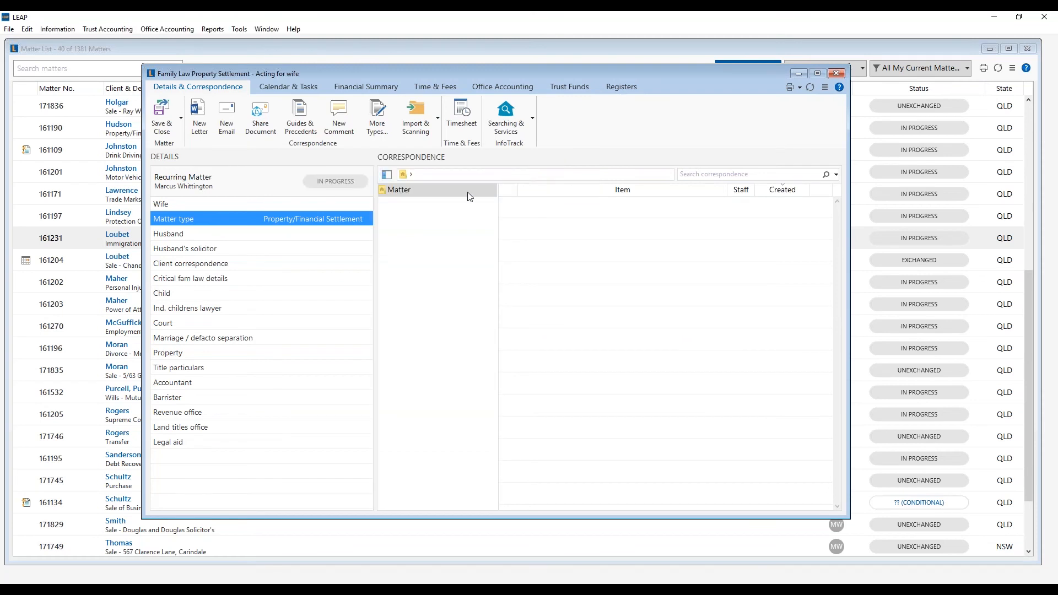
- Create a Court Documents folder in the matter correspondence
{"action": "left_click", "coordinate": [467, 193]}
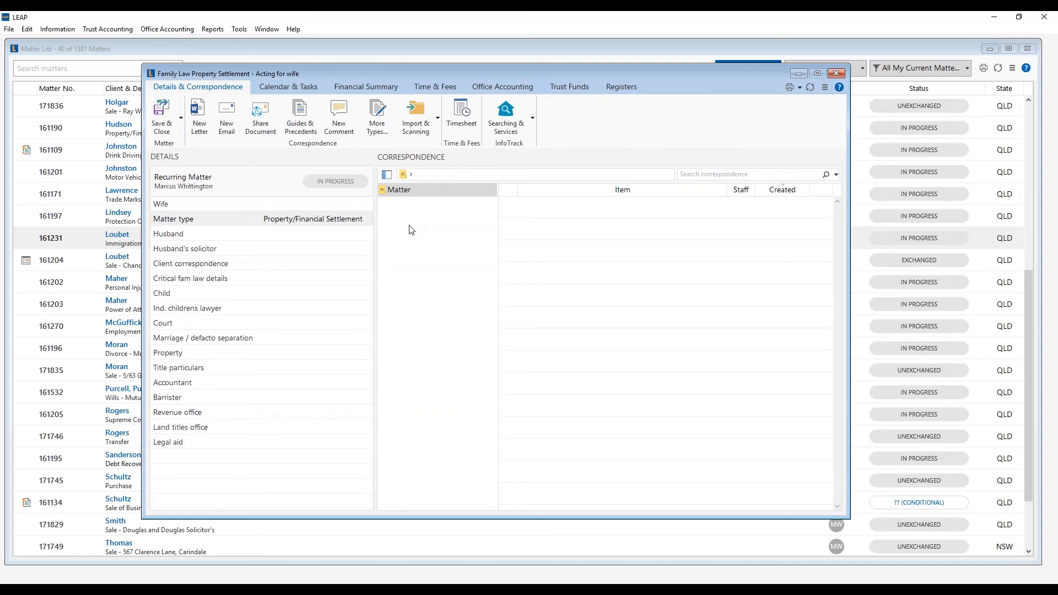
{"action": "right_click", "coordinate": [415, 241]}
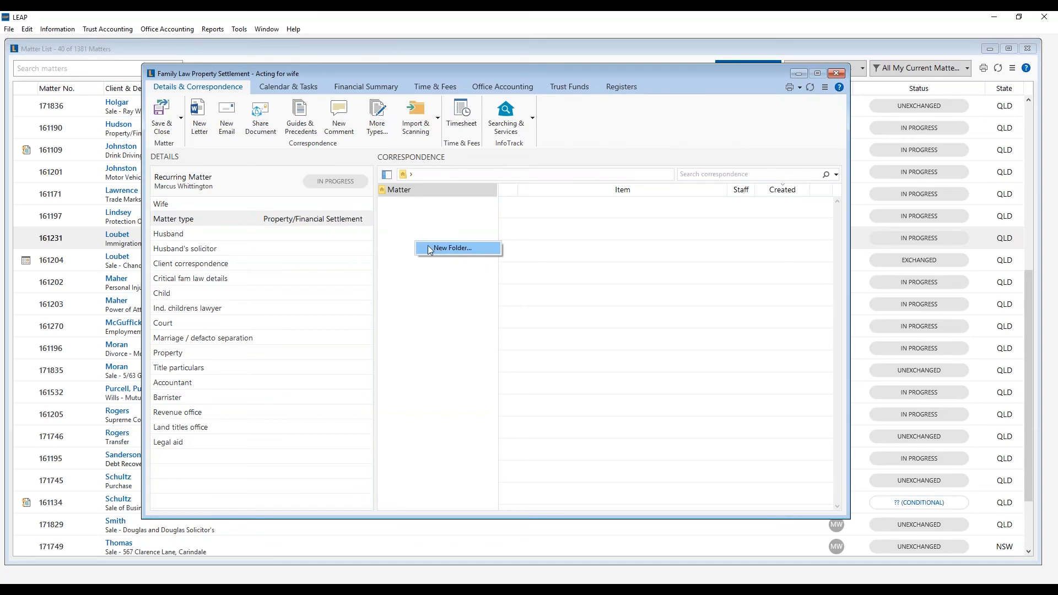
{"action": "left_click", "coordinate": [441, 249]}
{"action": "type", "text": "Court Documents"}
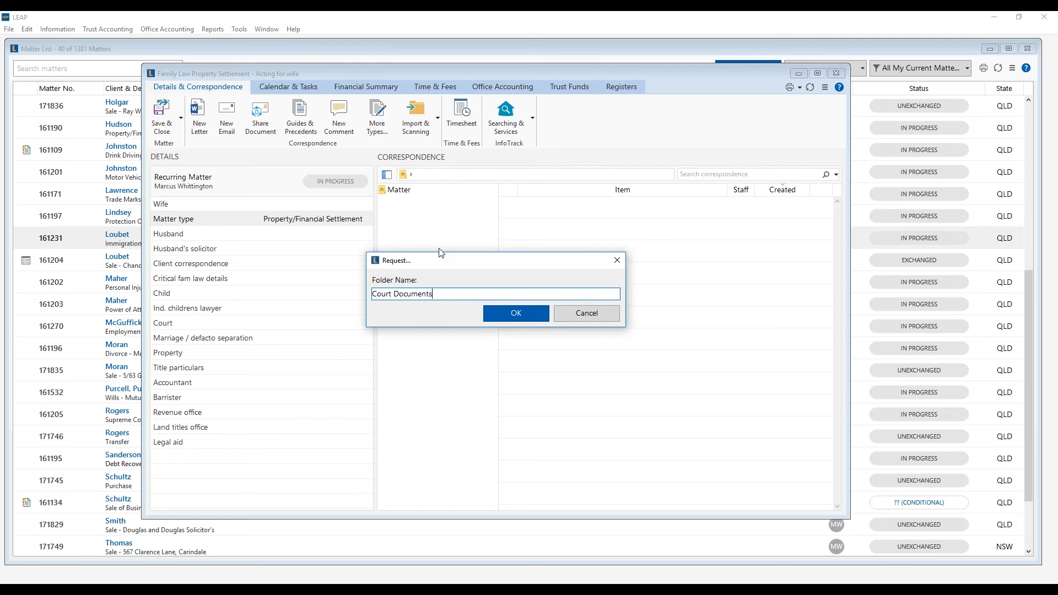
{"action": "left_click", "coordinate": [498, 312]}
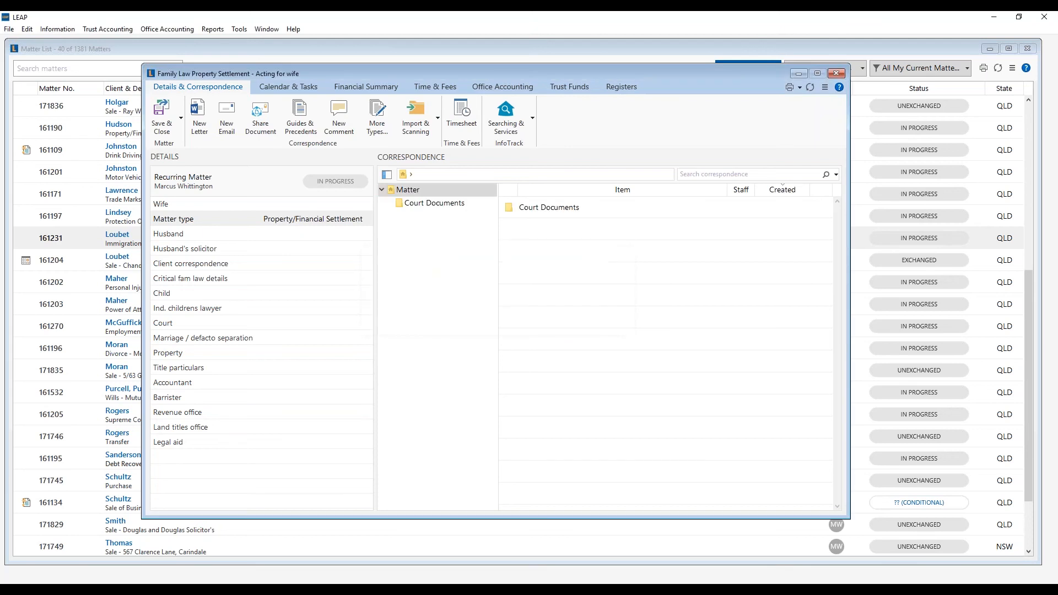
- Add an Initiating Application subfolder inside Court Documents
{"action": "left_click", "coordinate": [440, 208]}
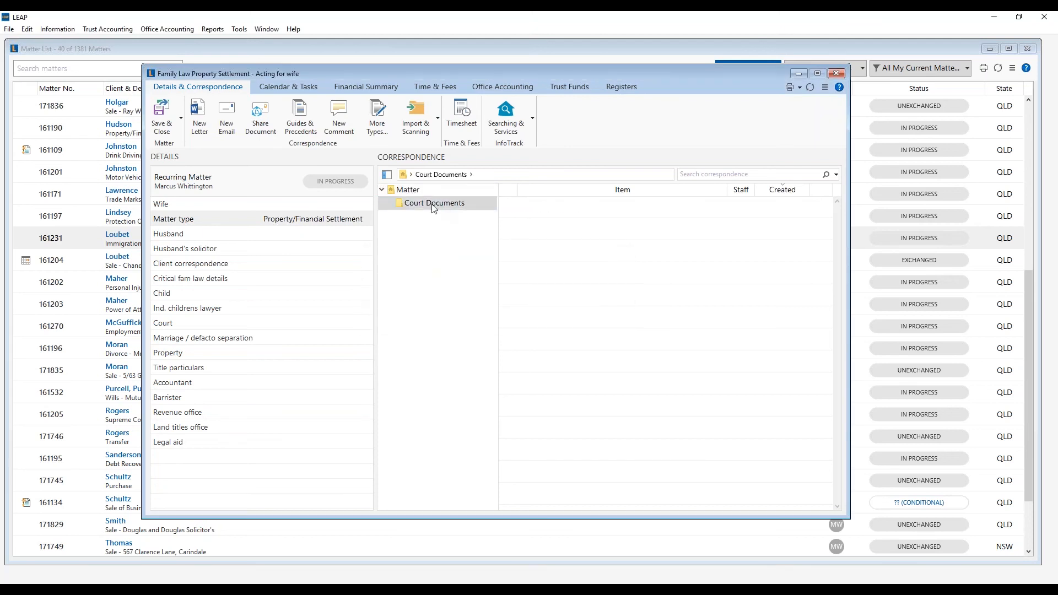
{"action": "right_click", "coordinate": [434, 209]}
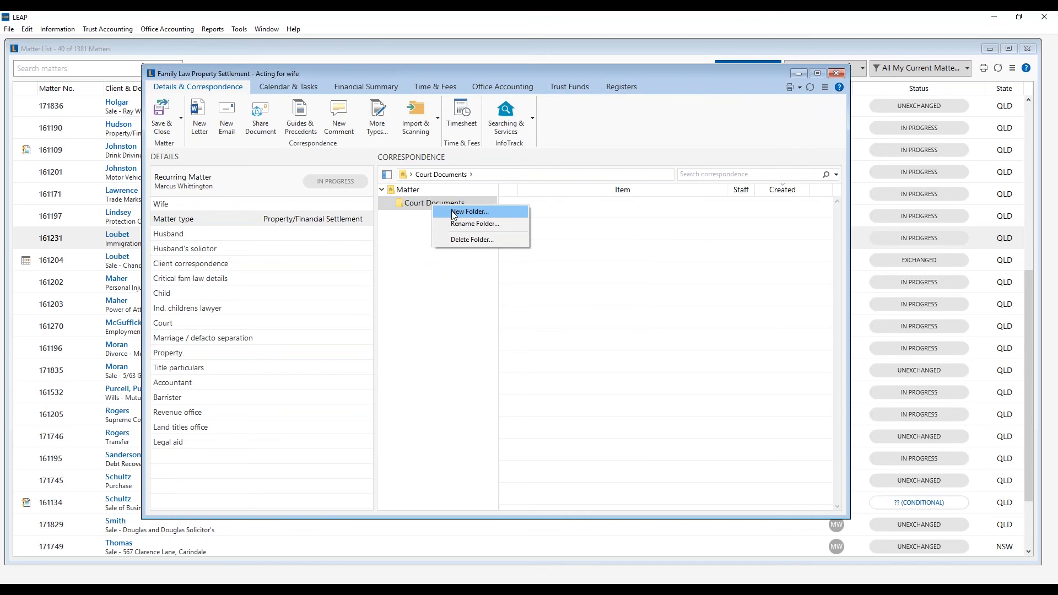
{"action": "left_click", "coordinate": [453, 213]}
{"action": "type", "text": "Initiating Application"}
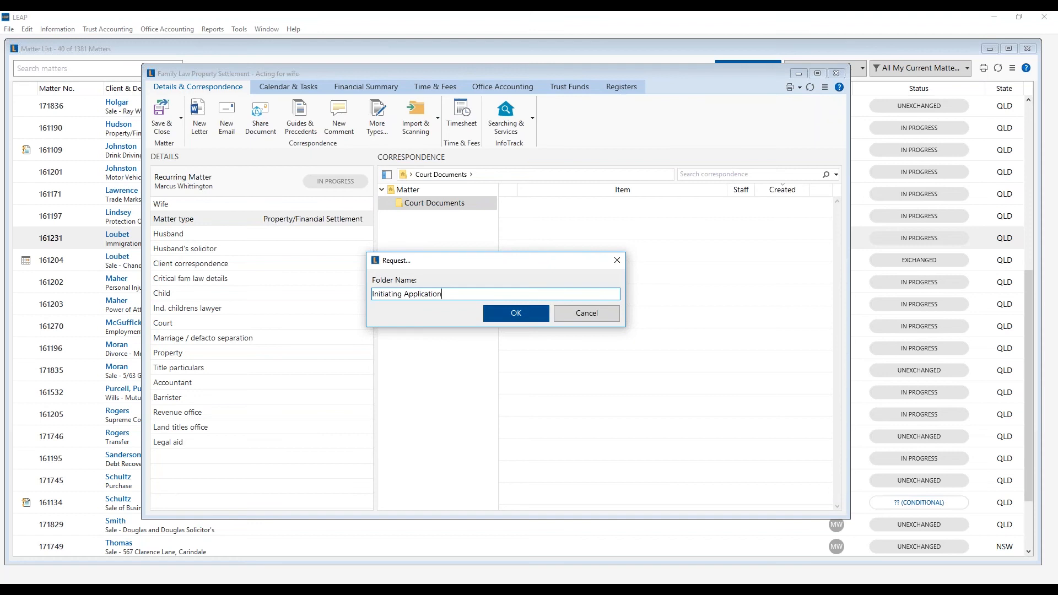
{"action": "left_click", "coordinate": [504, 313]}
{"action": "left_click", "coordinate": [434, 219]}
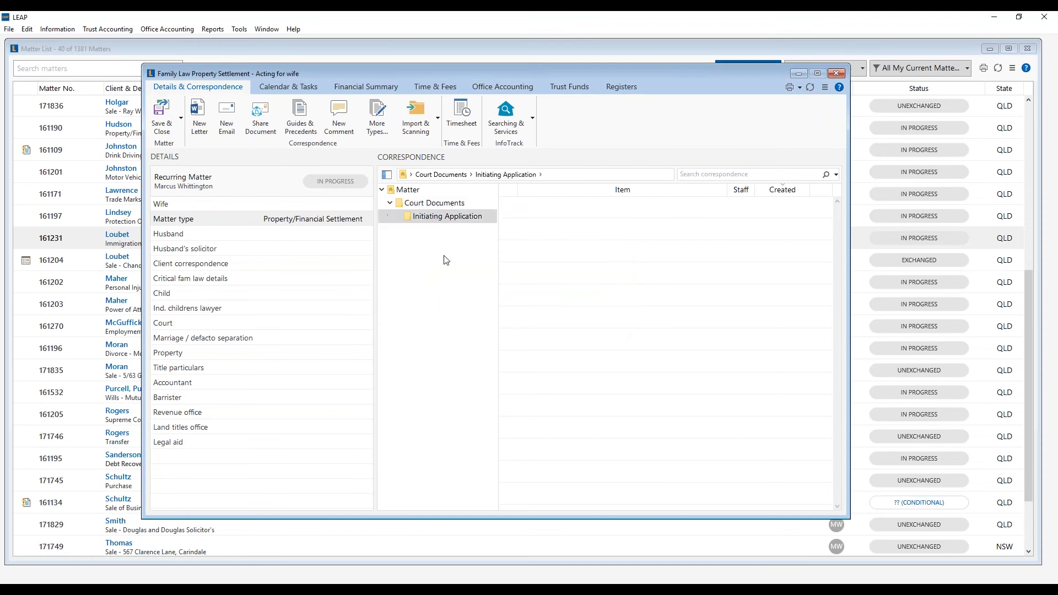
{"action": "left_click", "coordinate": [432, 205]}
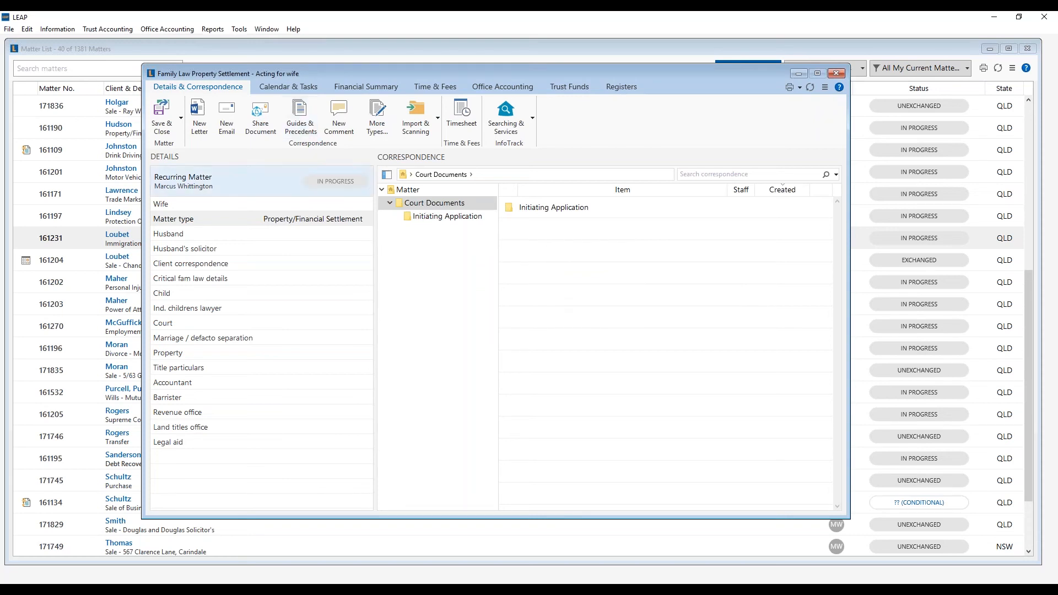
- Add the Letter to process server precedent from D. Going to court into Court Documents
{"action": "left_click", "coordinate": [297, 126]}
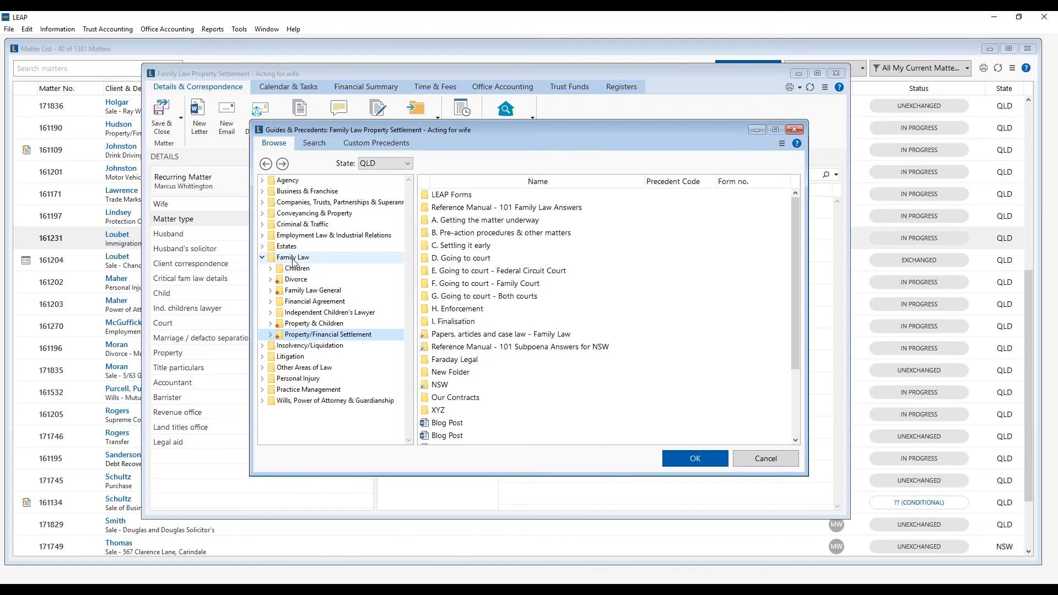
{"action": "double_click", "coordinate": [464, 260]}
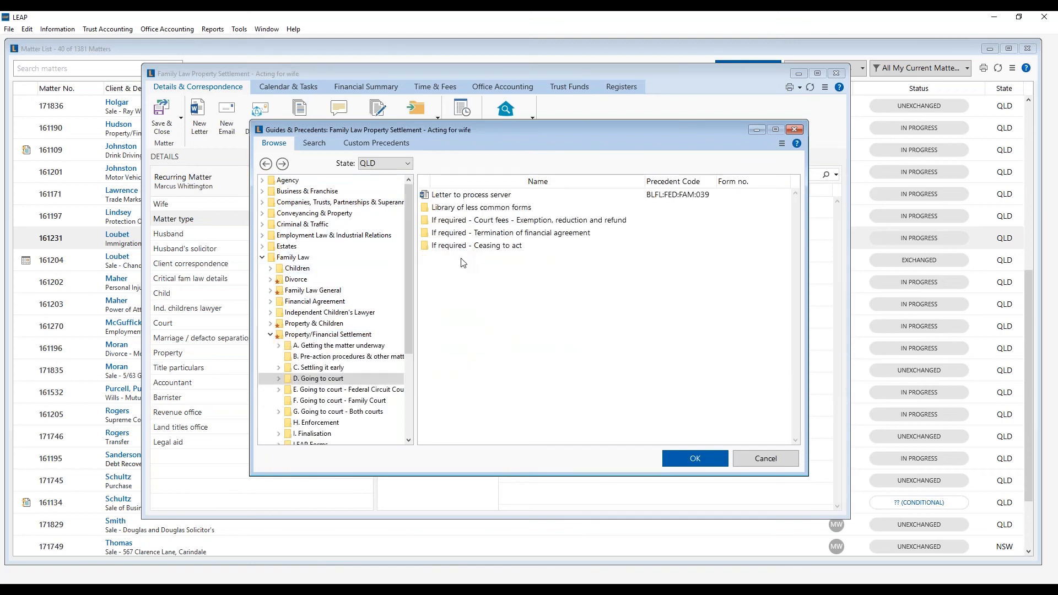
{"action": "left_click", "coordinate": [464, 196]}
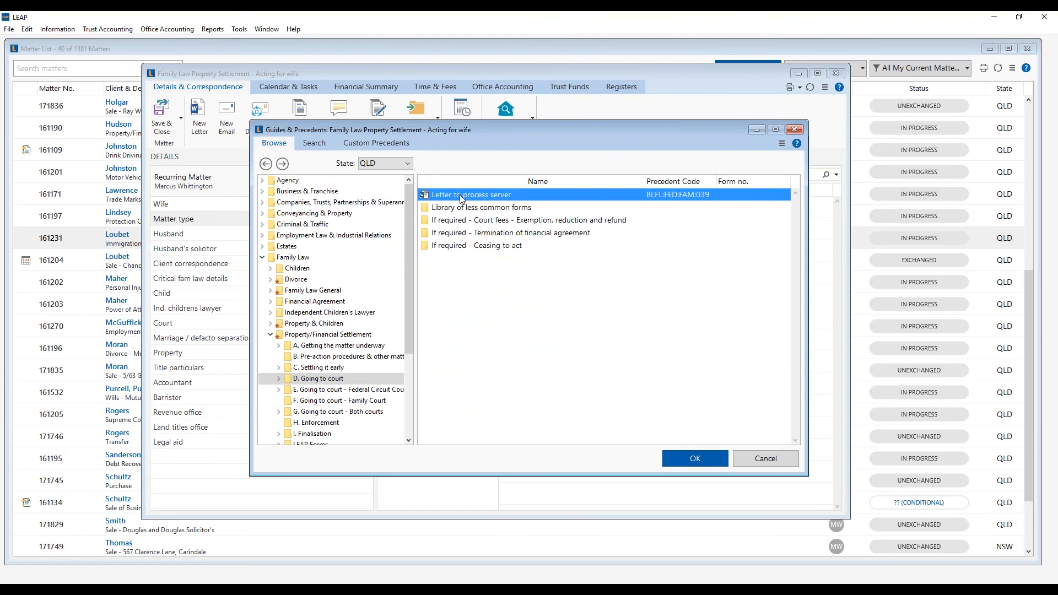
{"action": "double_click", "coordinate": [452, 194]}
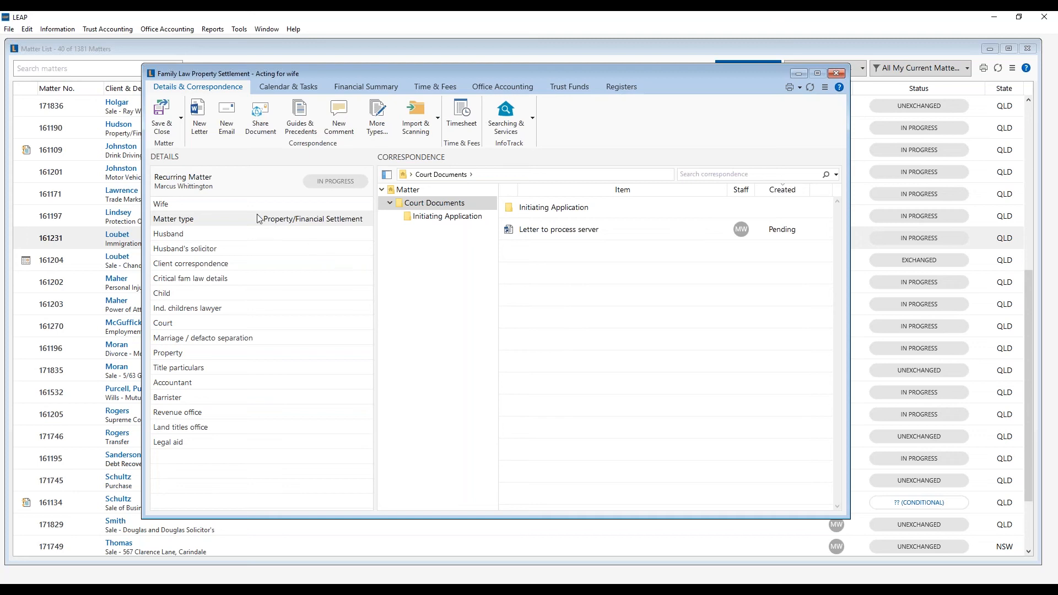
- Save the recurring template, then start a new matter from 'Family Law Property Settlement - Acting for wife'
{"action": "left_click", "coordinate": [163, 120]}
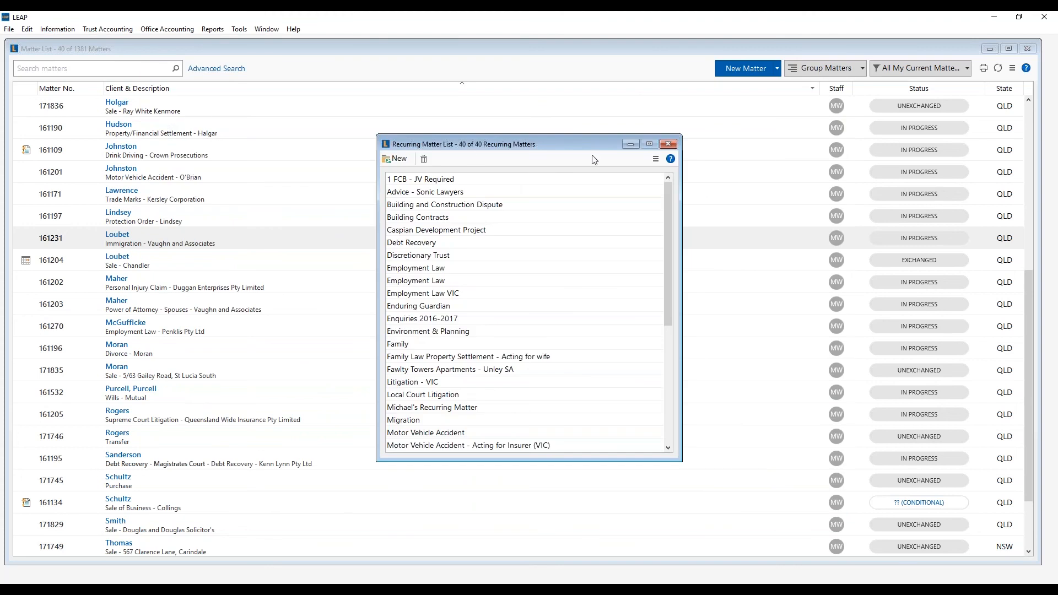
{"action": "left_click", "coordinate": [669, 145]}
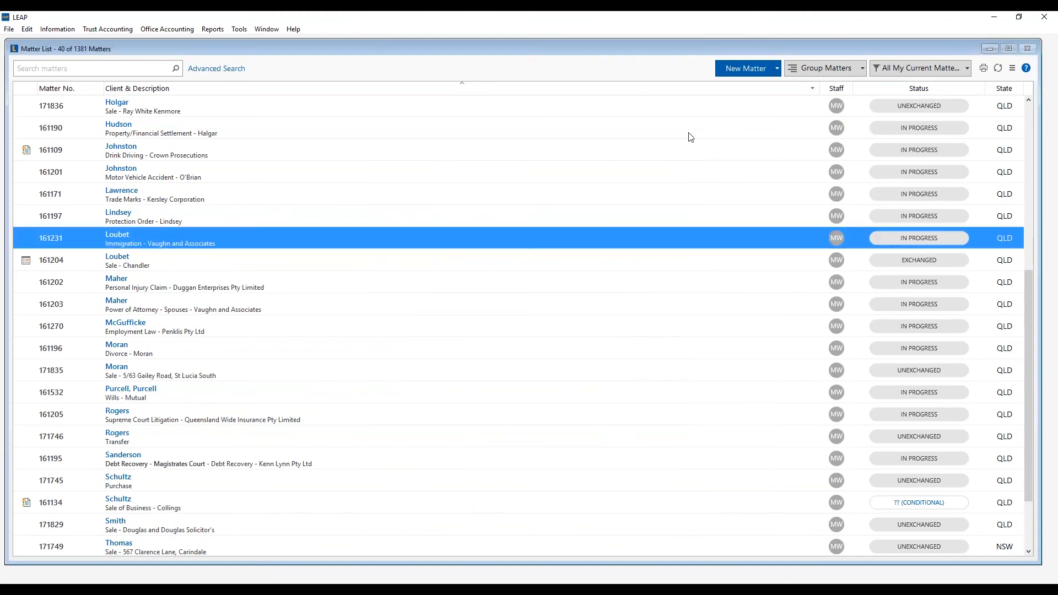
{"action": "left_click", "coordinate": [777, 70]}
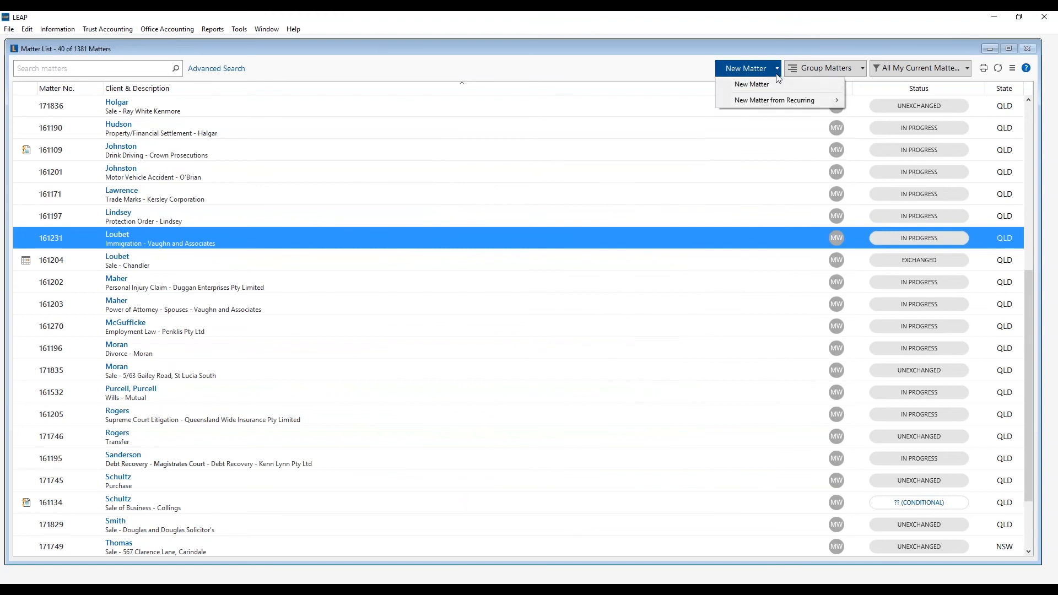
{"action": "mouse_move", "coordinate": [777, 103]}
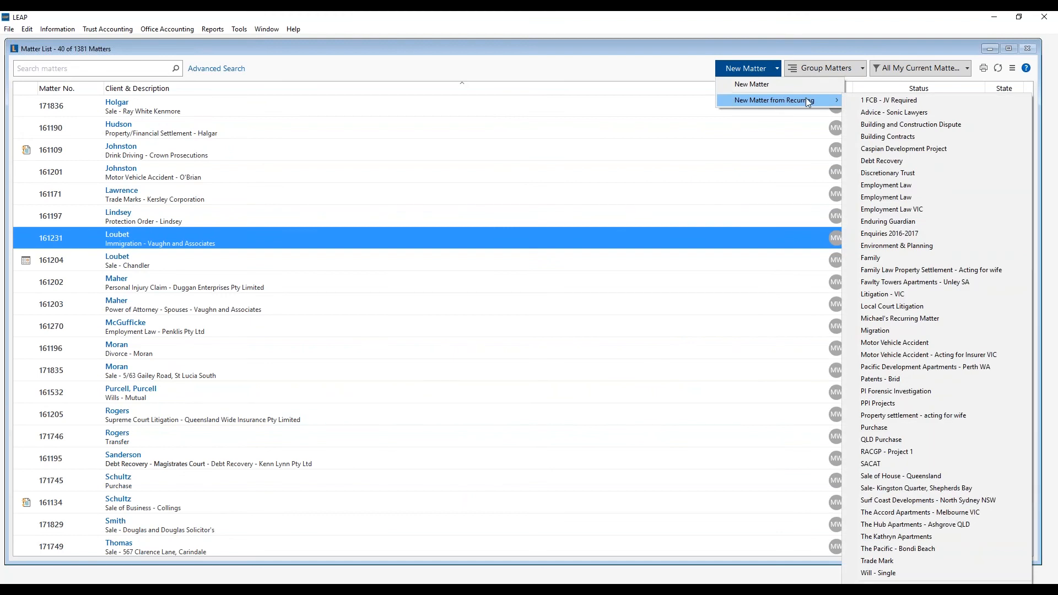
{"action": "left_click", "coordinate": [912, 270]}
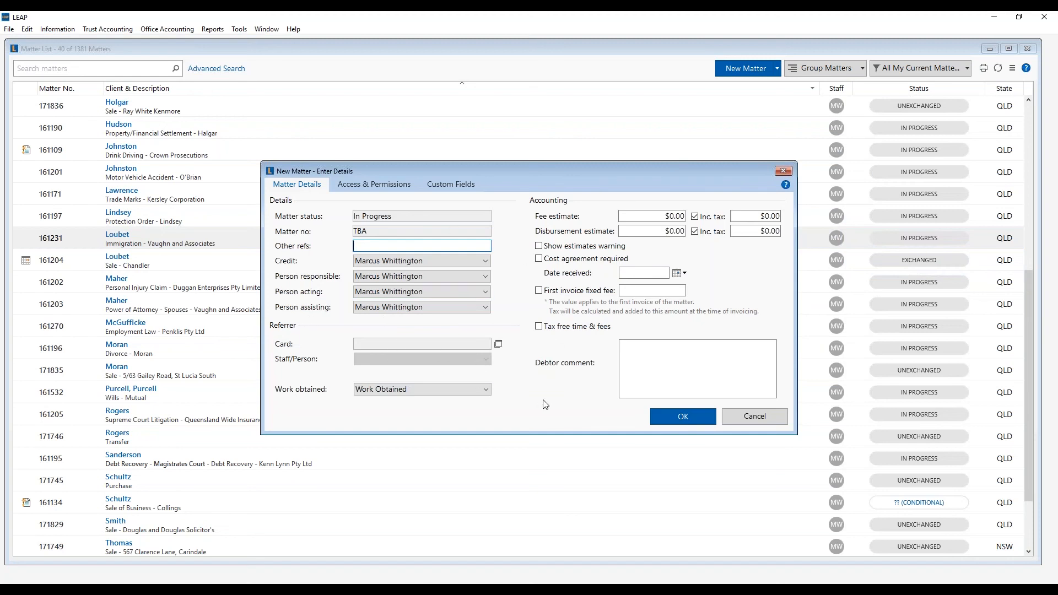
- Confirm the new matter and verify Court Documents holds Initiating Application and Letter to process server
{"action": "left_click", "coordinate": [662, 416]}
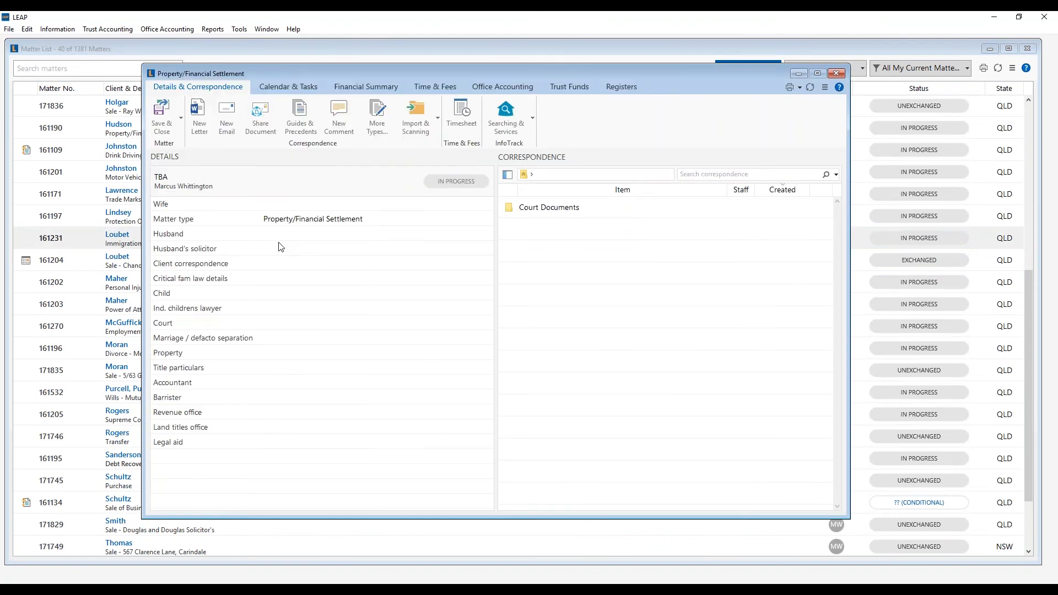
{"action": "left_click", "coordinate": [292, 206]}
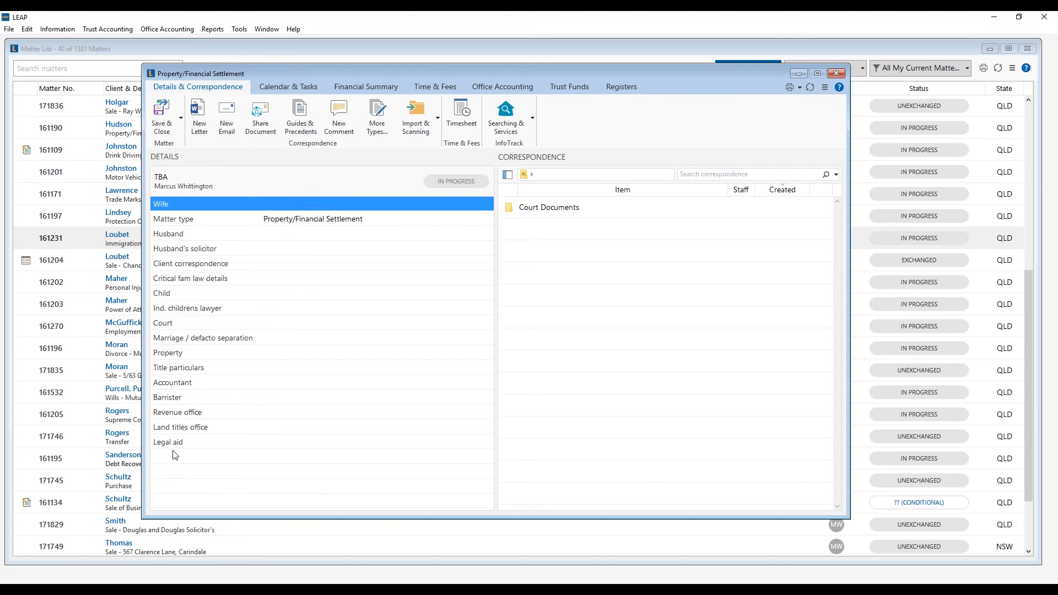
{"action": "left_click", "coordinate": [527, 210]}
{"action": "left_click", "coordinate": [507, 174]}
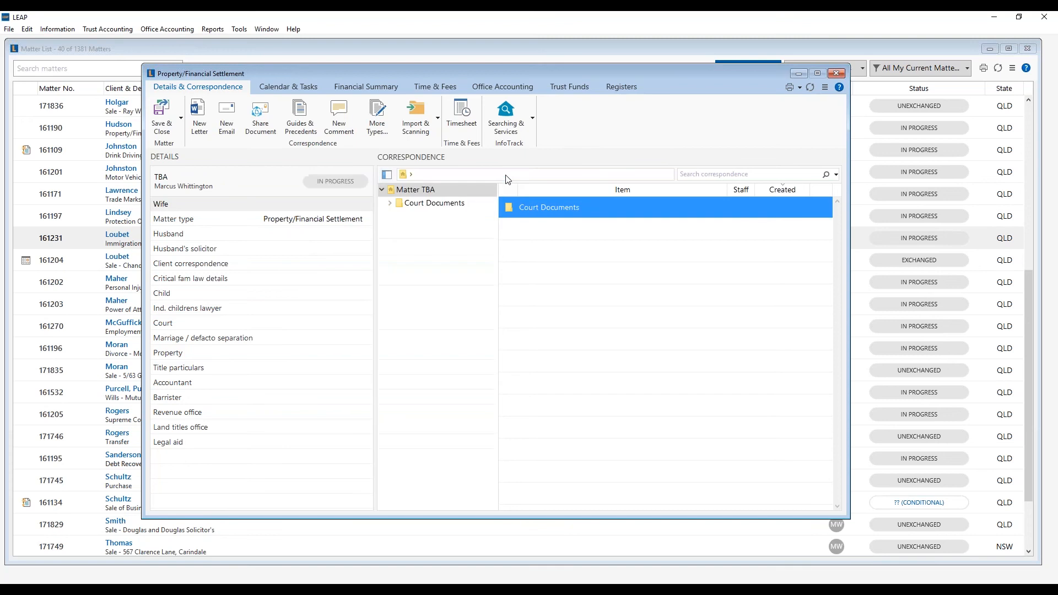
{"action": "left_click", "coordinate": [441, 204]}
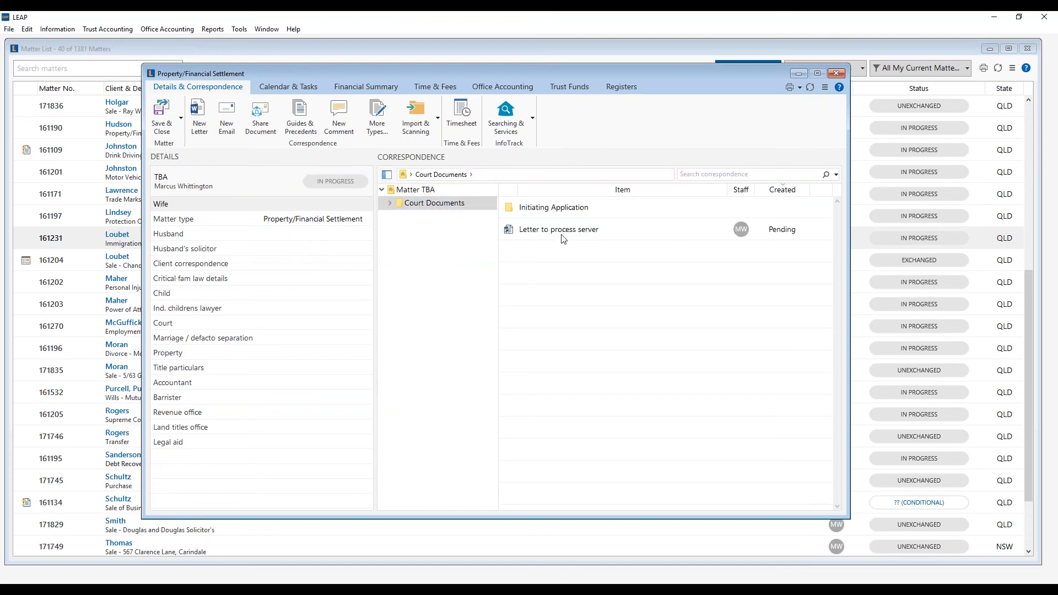
- Link the Wife to an existing contact card, save the matter, and decline another from the template
{"action": "left_click", "coordinate": [301, 207]}
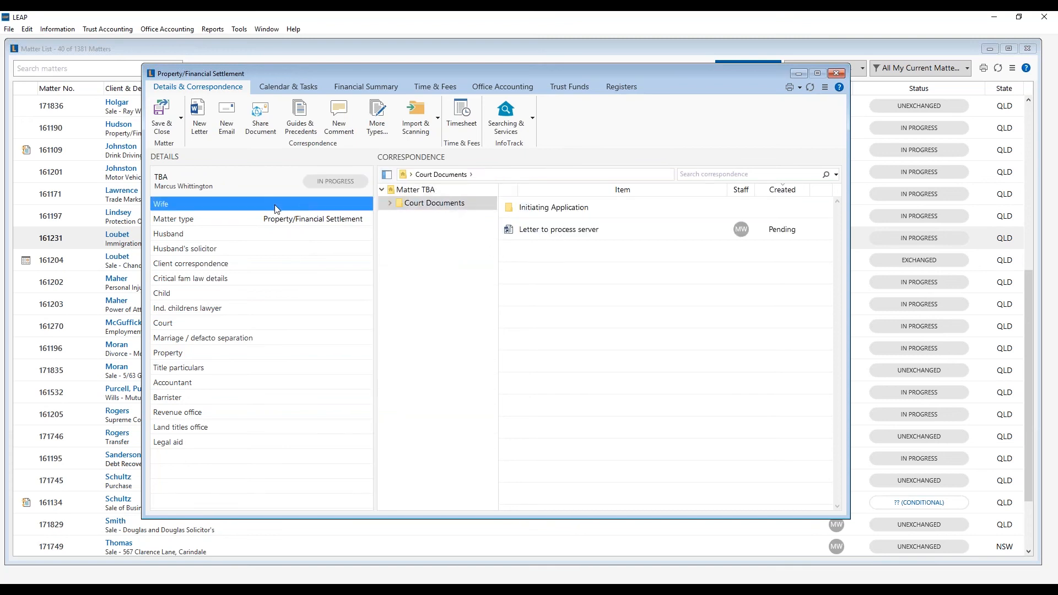
{"action": "double_click", "coordinate": [300, 204]}
{"action": "type", "text": "Terry"}
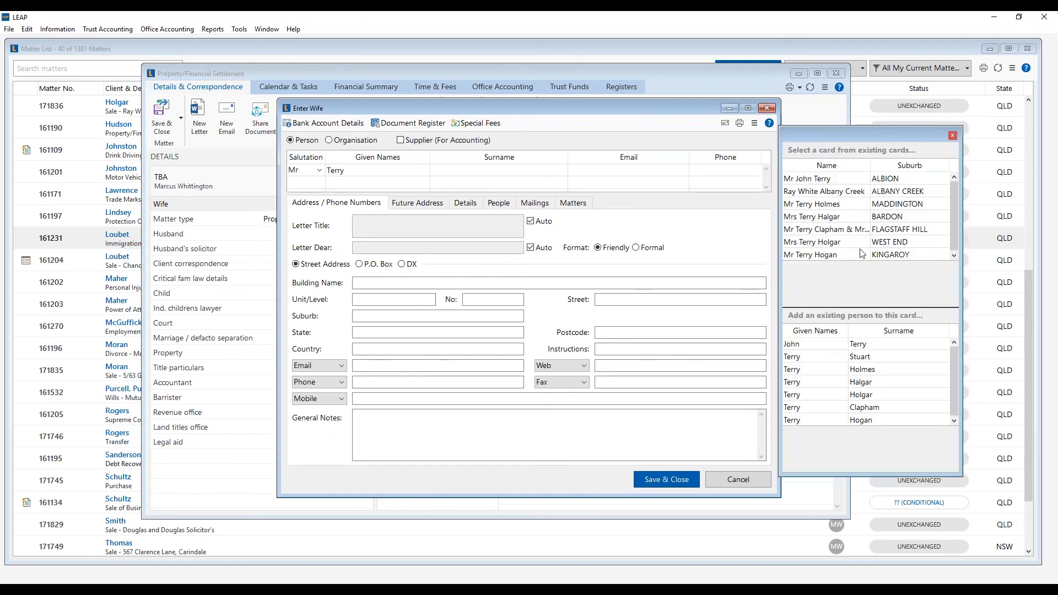
{"action": "left_click", "coordinate": [876, 242]}
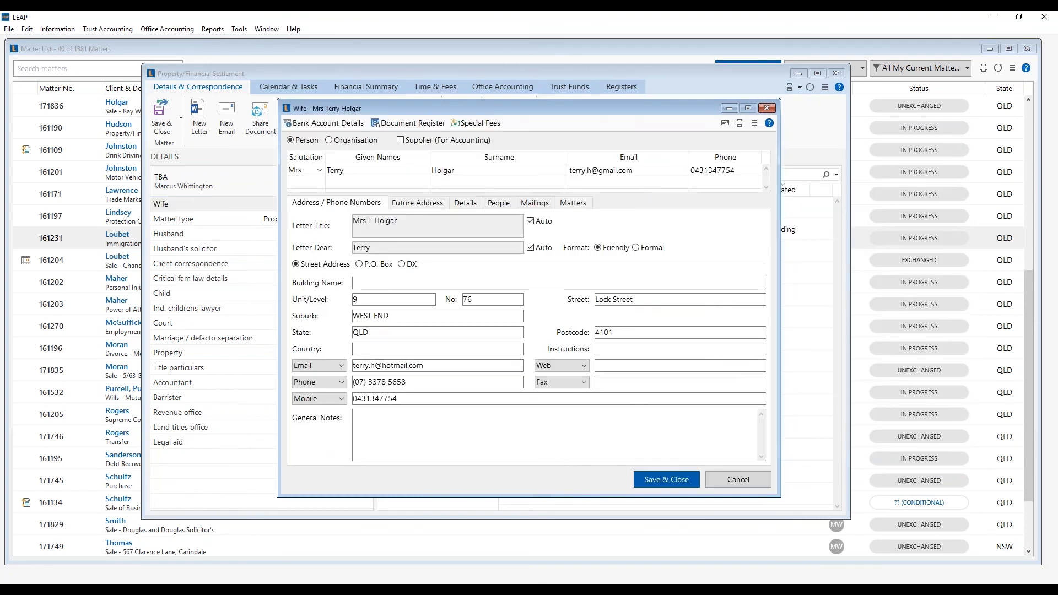
{"action": "left_click", "coordinate": [655, 480]}
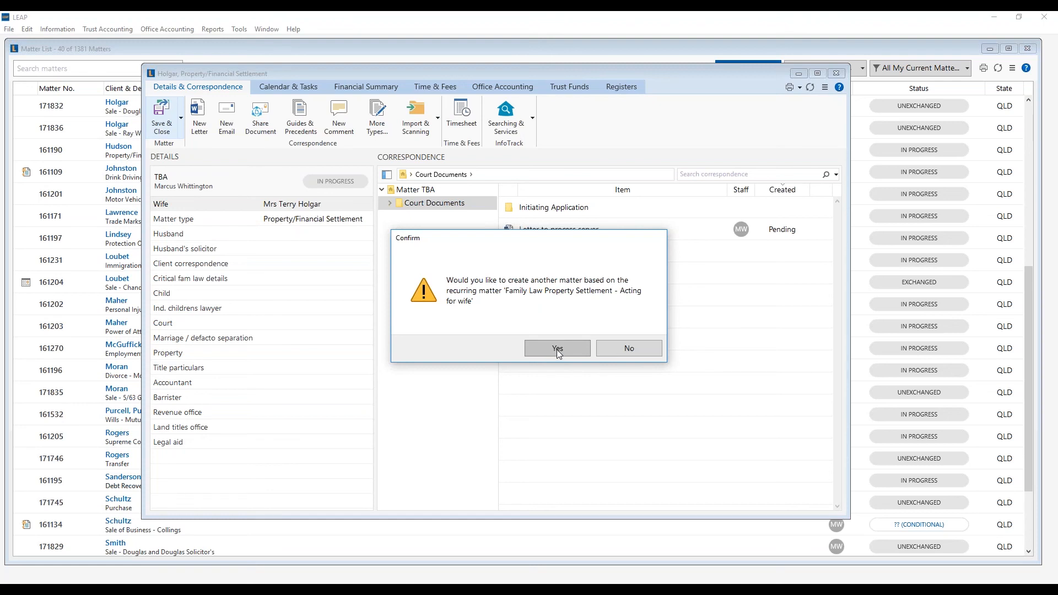
{"action": "left_click", "coordinate": [621, 349]}
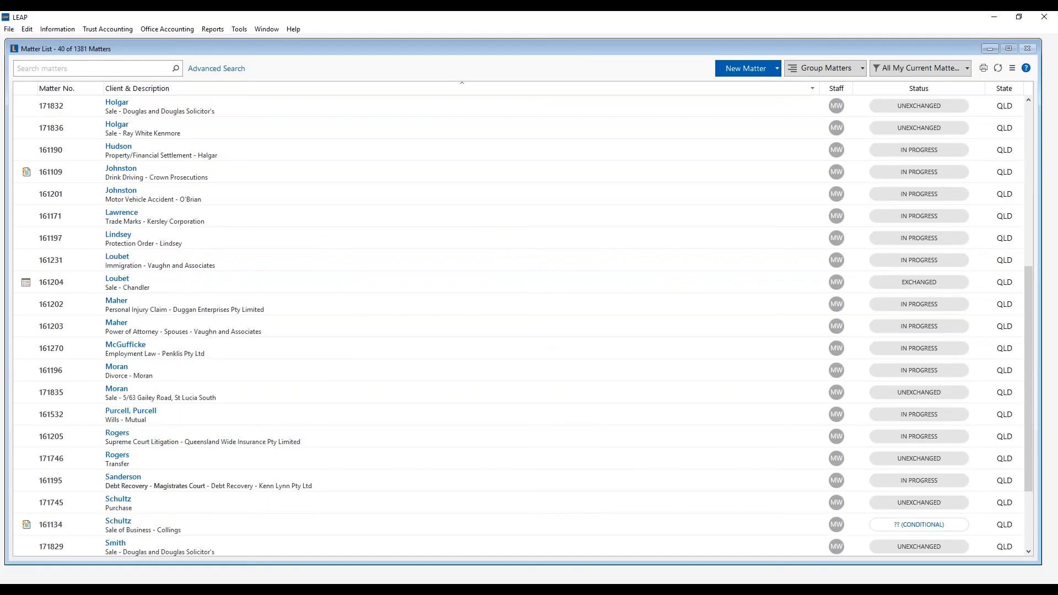
- Search for matter number 161191 and open the matching Magistrates Court Litigation matter
{"action": "left_click", "coordinate": [104, 64]}
{"action": "type", "text": "161191"}
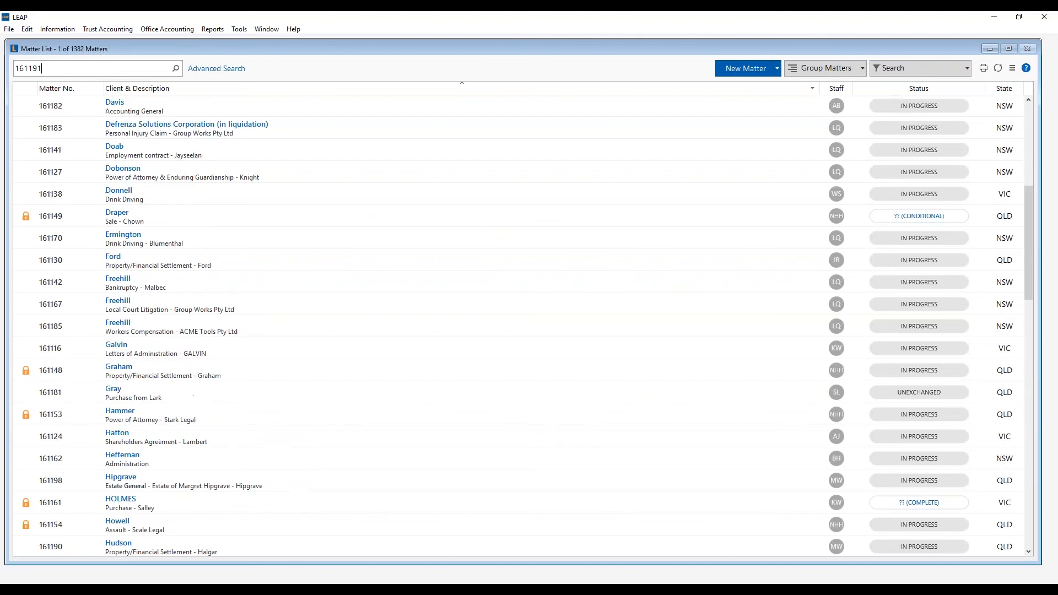
{"action": "key", "text": "Return"}
{"action": "left_click", "coordinate": [148, 107]}
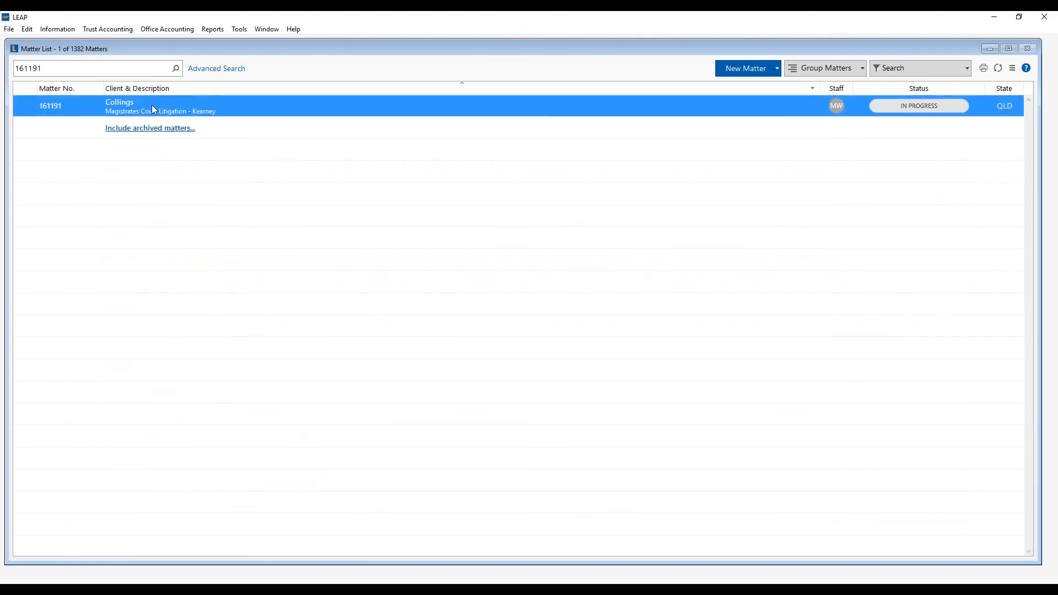
{"action": "double_click", "coordinate": [206, 105]}
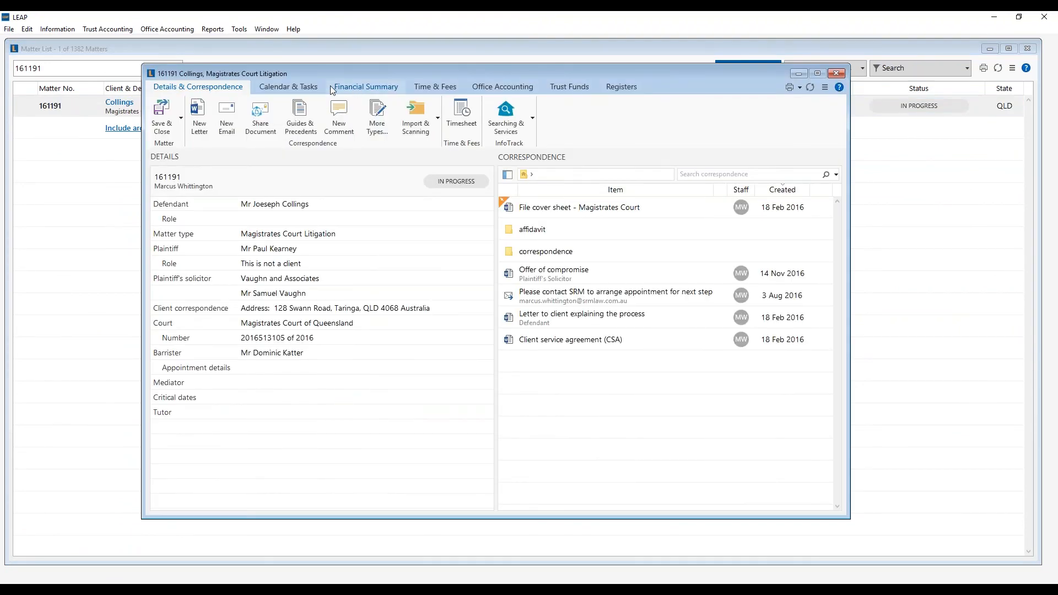
- Show matter 161191's debtor ledger: Inv4878 for $2,247.50 paid by Rec1620, balance $0.00
{"action": "left_click", "coordinate": [380, 90]}
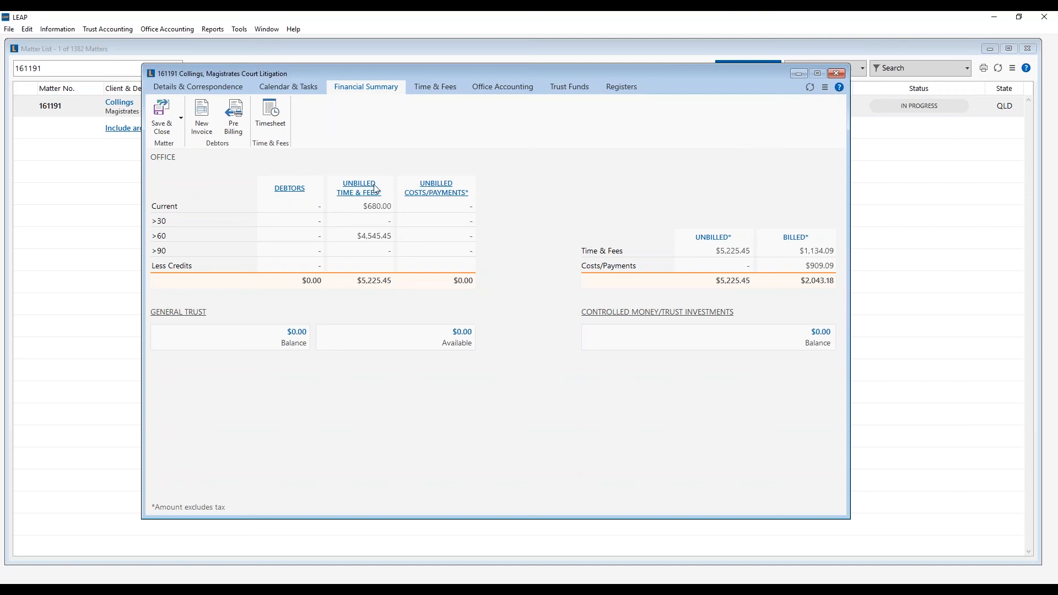
{"action": "left_click", "coordinate": [287, 190]}
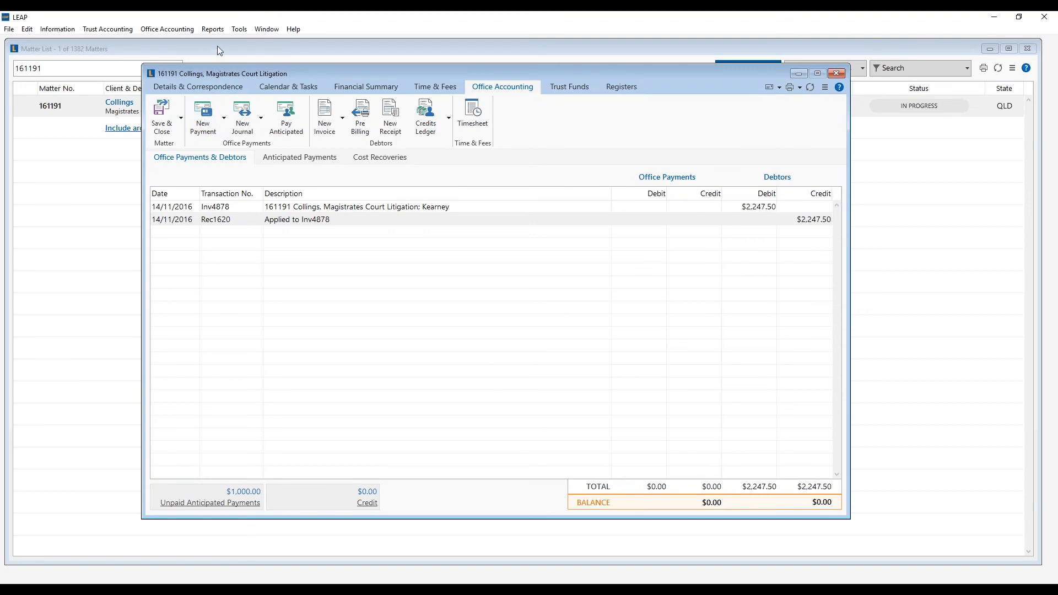
- Open the firm's LEAP Options page in the browser from the Tools menu
{"action": "left_click", "coordinate": [239, 29]}
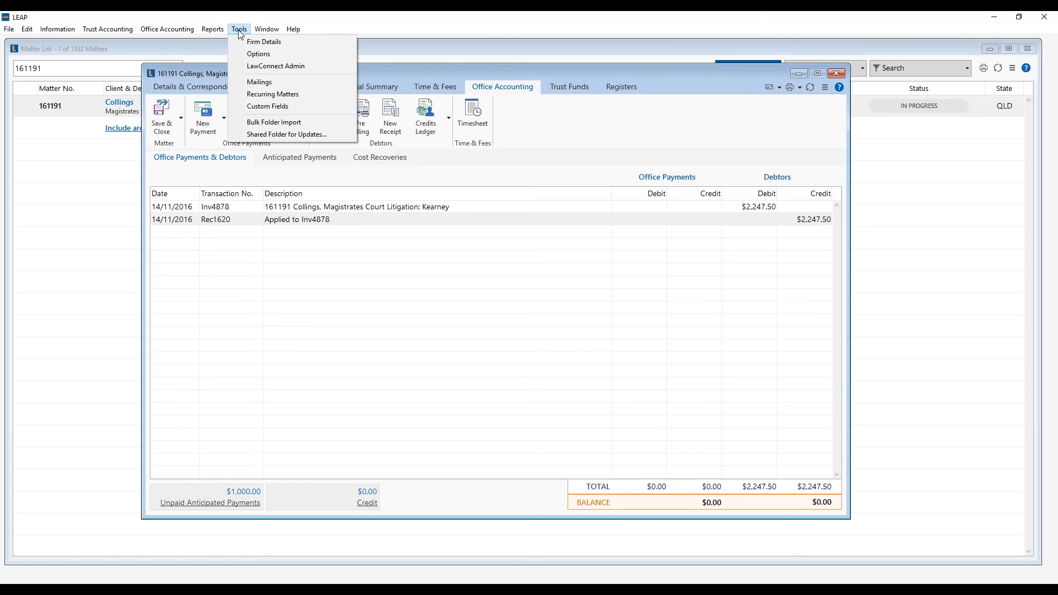
{"action": "left_click", "coordinate": [257, 54]}
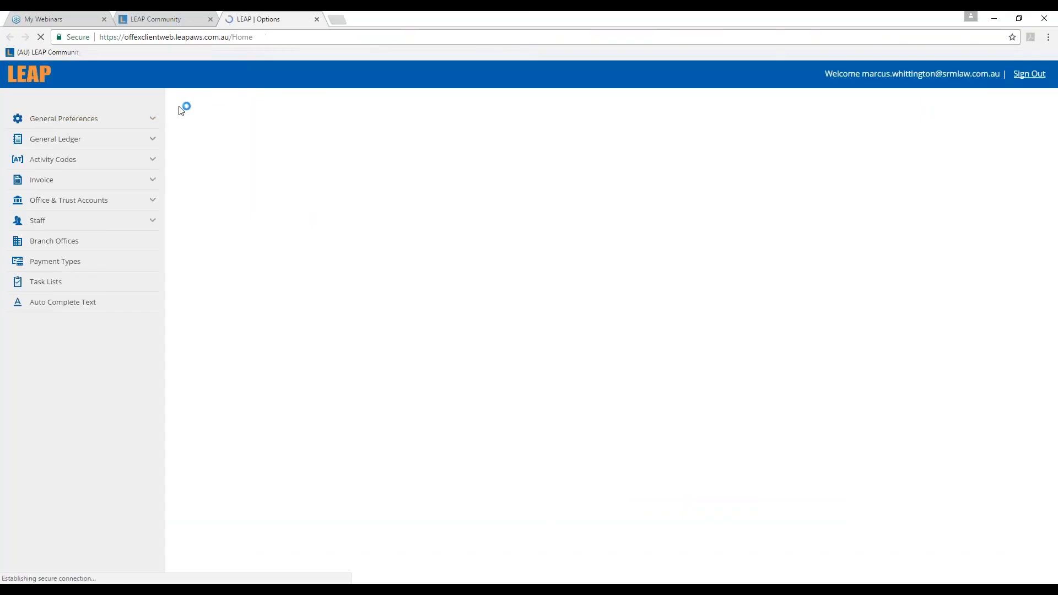
- In Accounting preferences, set the estimate warning to within 80 percent instead of an amount and save
{"action": "left_click", "coordinate": [71, 119]}
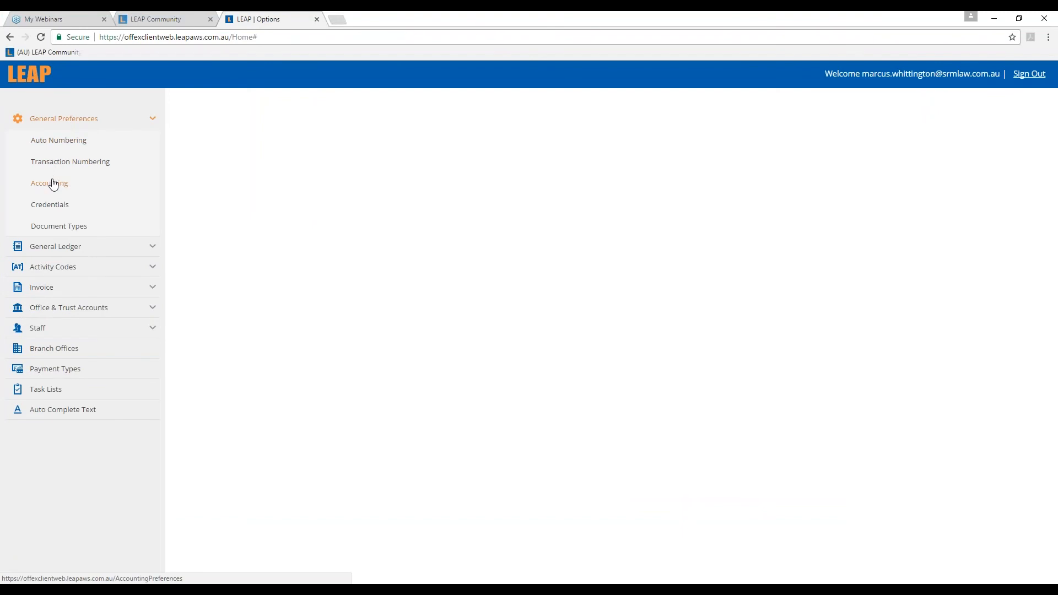
{"action": "left_click", "coordinate": [53, 184]}
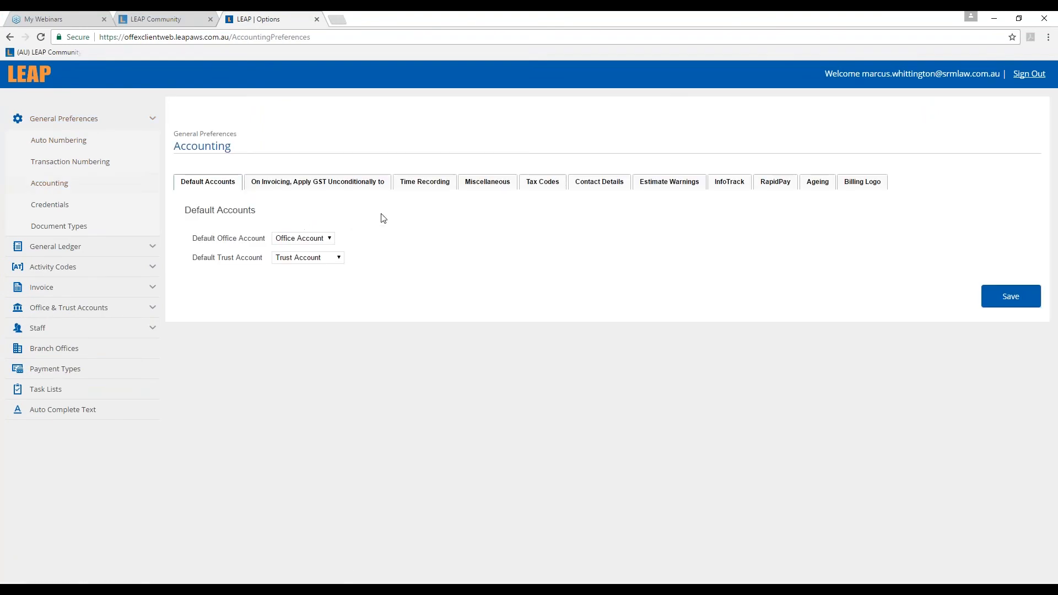
{"action": "left_click", "coordinate": [673, 186]}
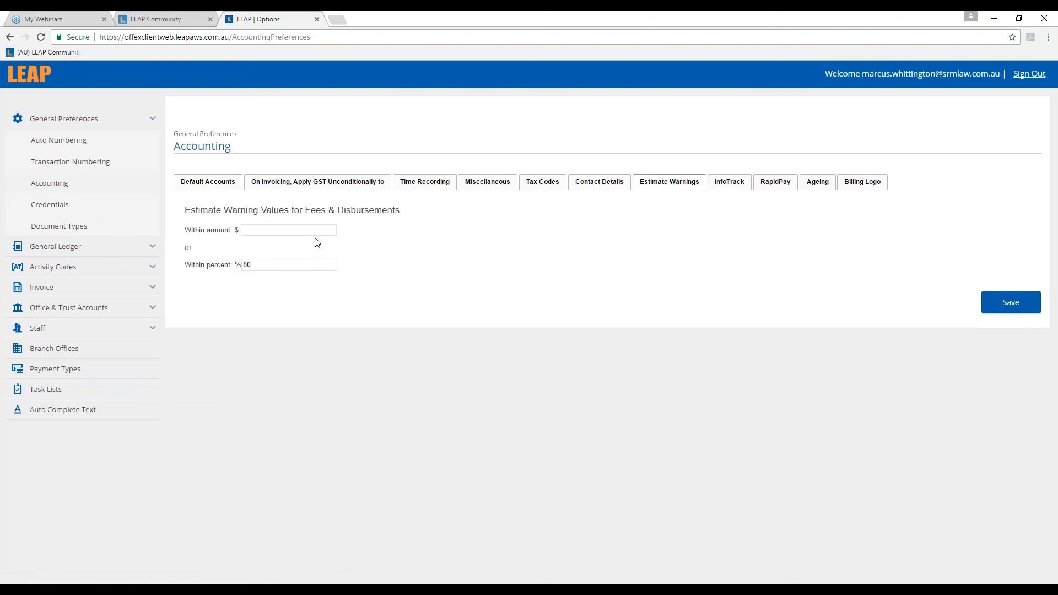
{"action": "left_click", "coordinate": [301, 232]}
{"action": "type", "text": "2000"}
{"action": "left_click", "coordinate": [304, 267]}
{"action": "type", "text": "80"}
{"action": "left_click", "coordinate": [304, 280]}
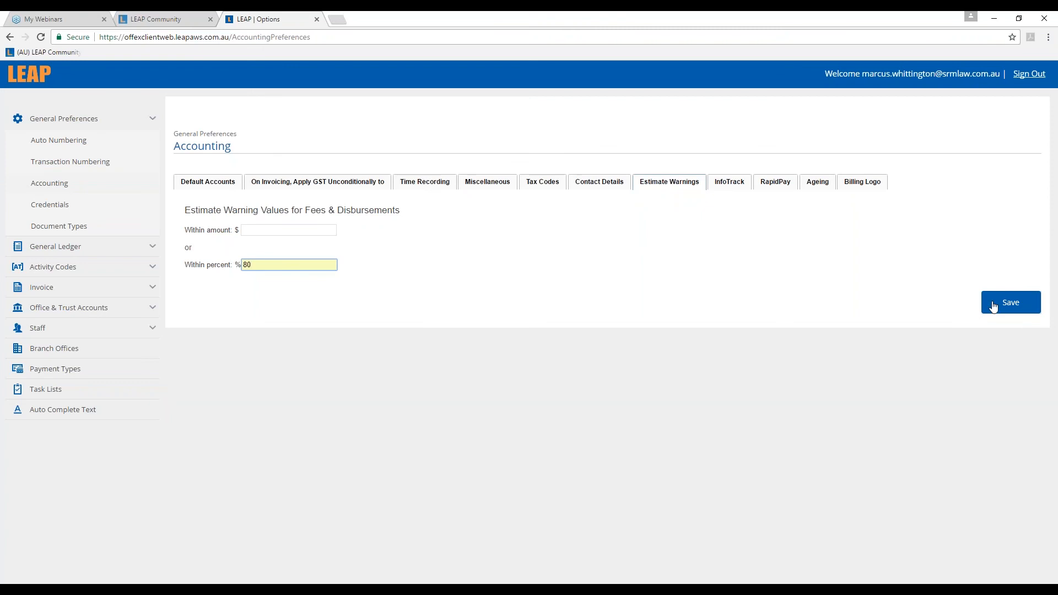
{"action": "left_click", "coordinate": [1026, 303]}
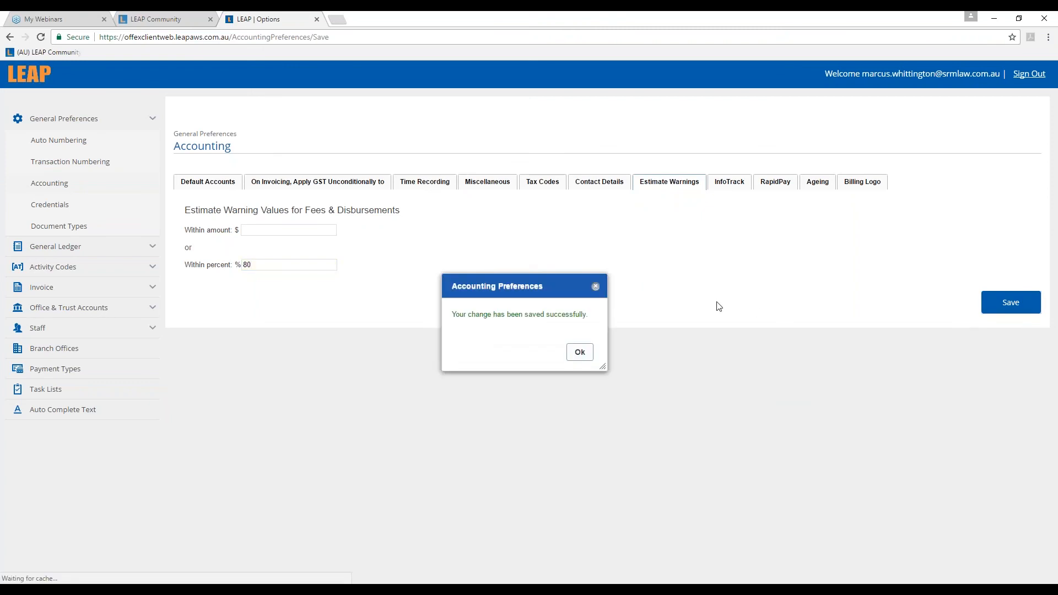
{"action": "left_click", "coordinate": [578, 352]}
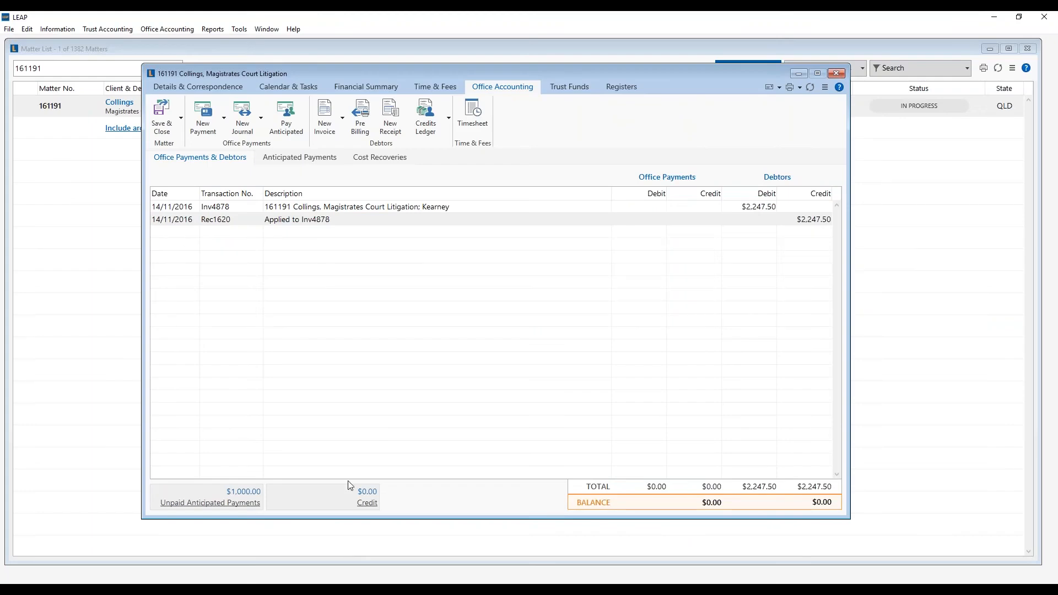
- Review the matter's $7,500 fee and $1,500 disbursement estimates with warnings on in Matter Details
{"action": "left_click", "coordinate": [209, 84]}
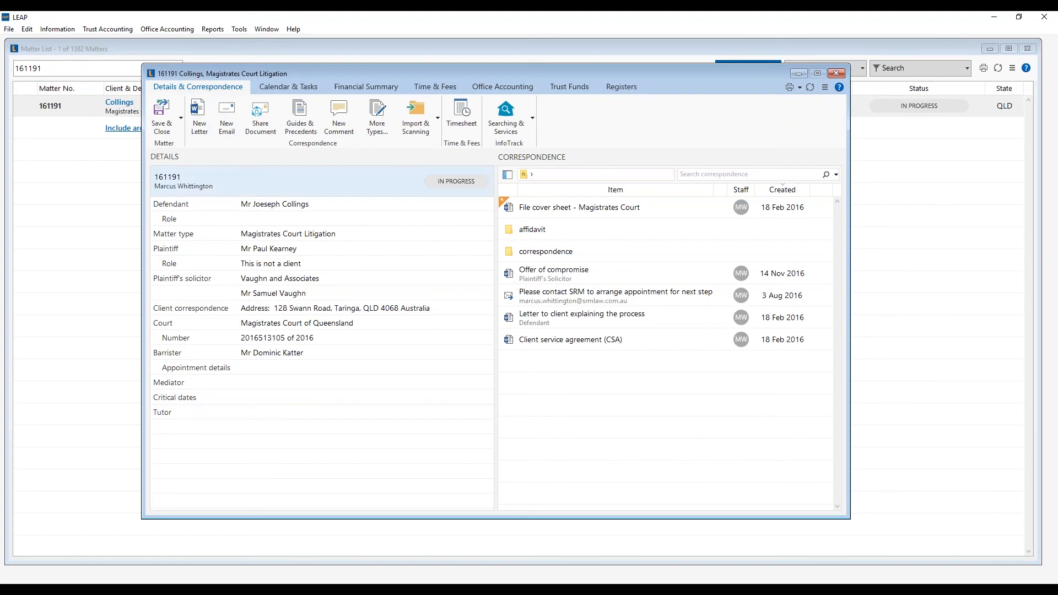
{"action": "left_click", "coordinate": [237, 182]}
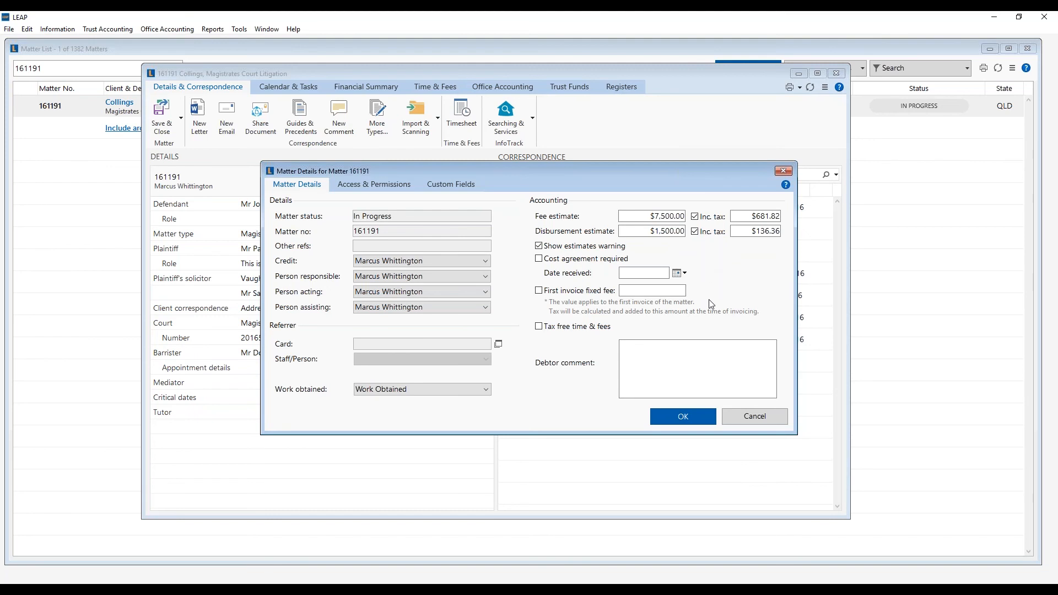
{"action": "left_click", "coordinate": [695, 417]}
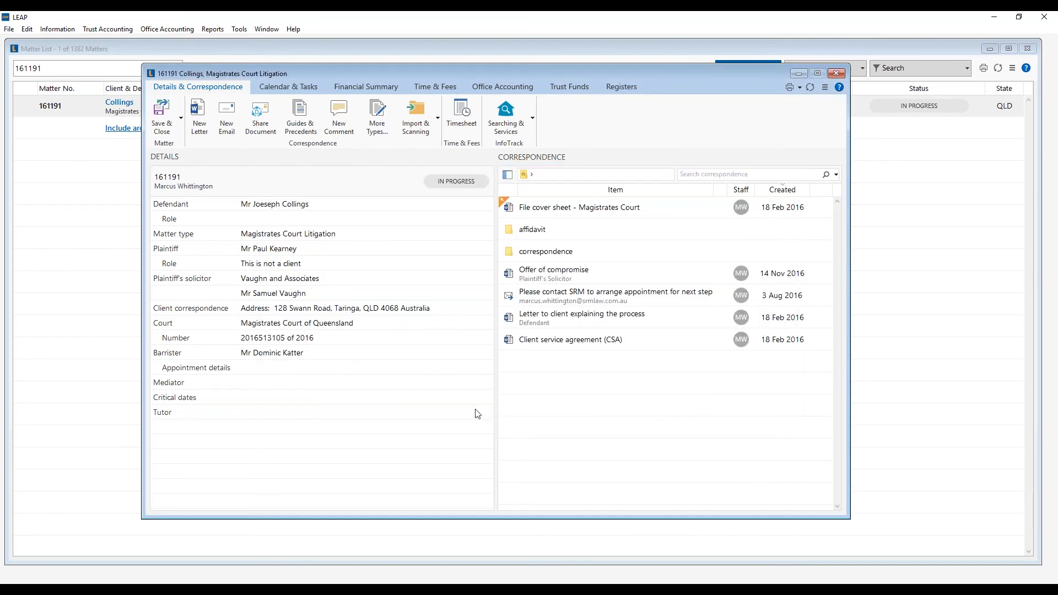
- Save and close the Collings matter and open the Card List of 2931 cards
{"action": "left_click", "coordinate": [156, 121]}
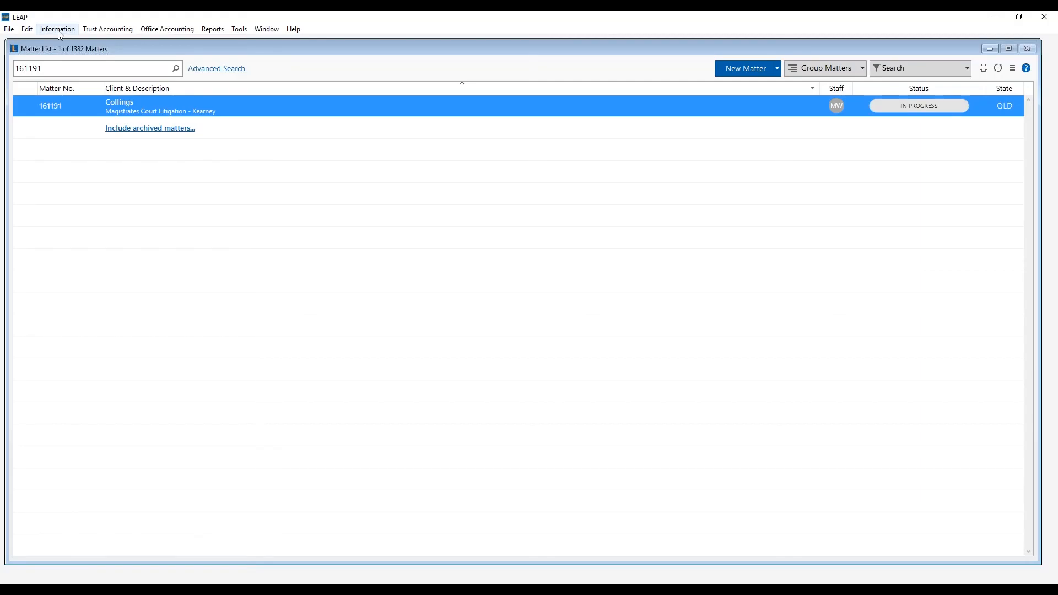
{"action": "left_click", "coordinate": [59, 32]}
{"action": "left_click", "coordinate": [69, 55]}
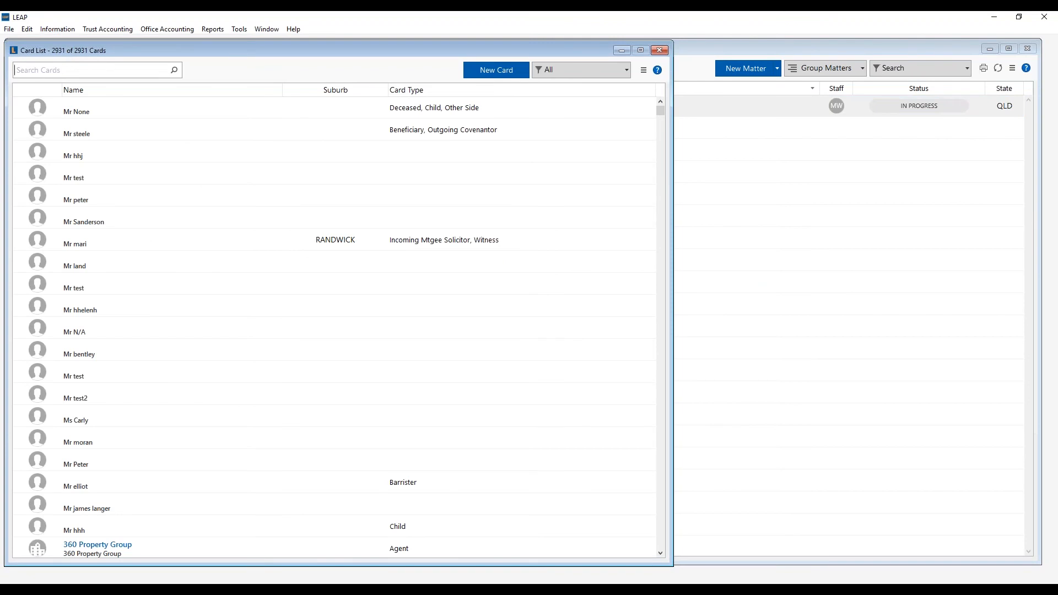
- Start a new blank person card from the Card List
{"action": "left_click", "coordinate": [58, 33]}
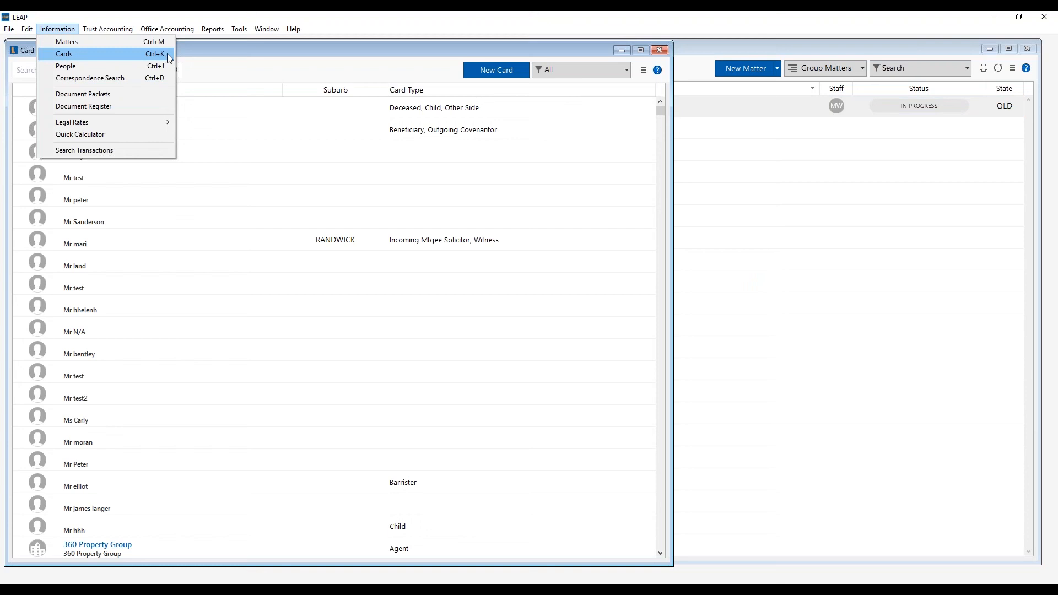
{"action": "left_click", "coordinate": [186, 49]}
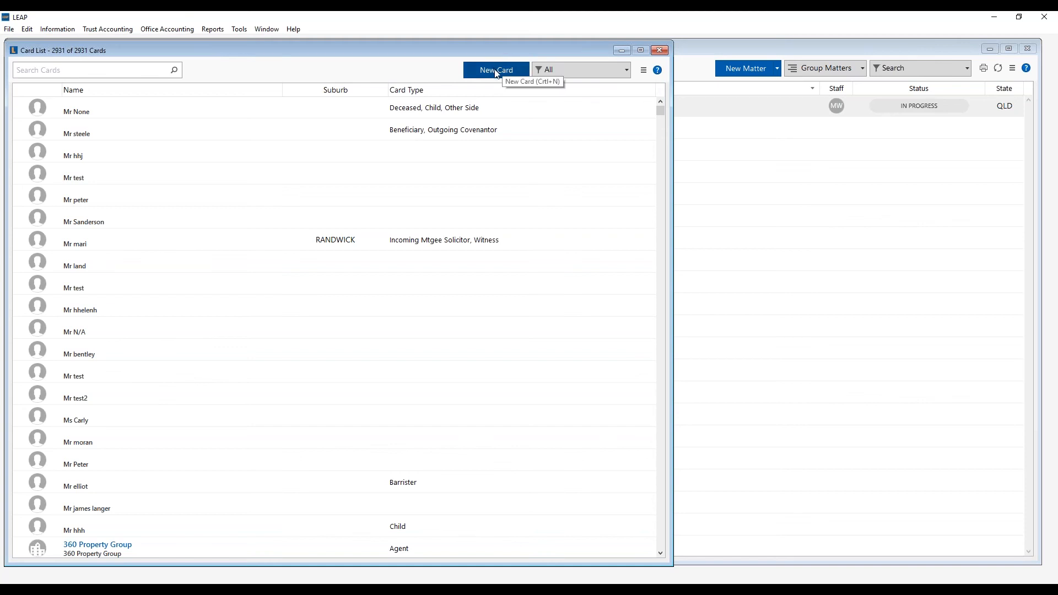
{"action": "left_click", "coordinate": [516, 75]}
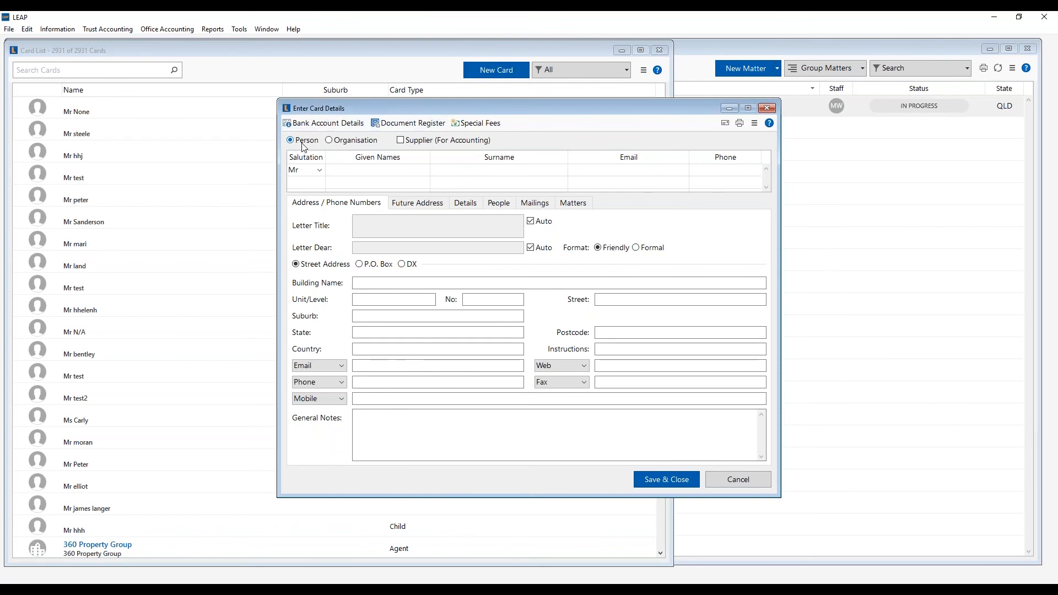
- Set the salutation to Mrs and enter the person's given name, surname, e-mail and phone number
{"action": "left_click", "coordinate": [318, 170]}
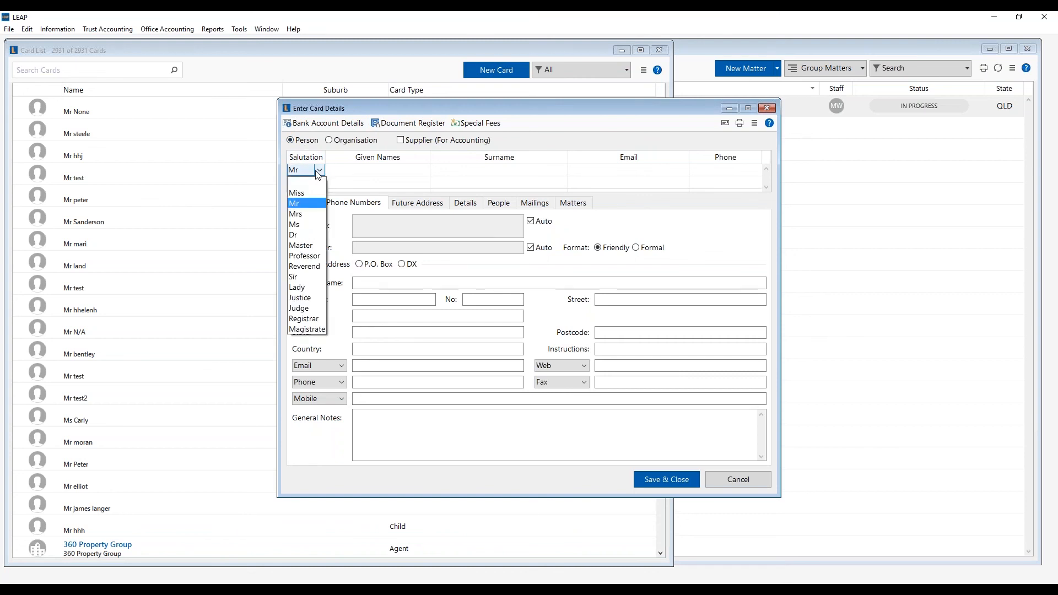
{"action": "left_click", "coordinate": [307, 214]}
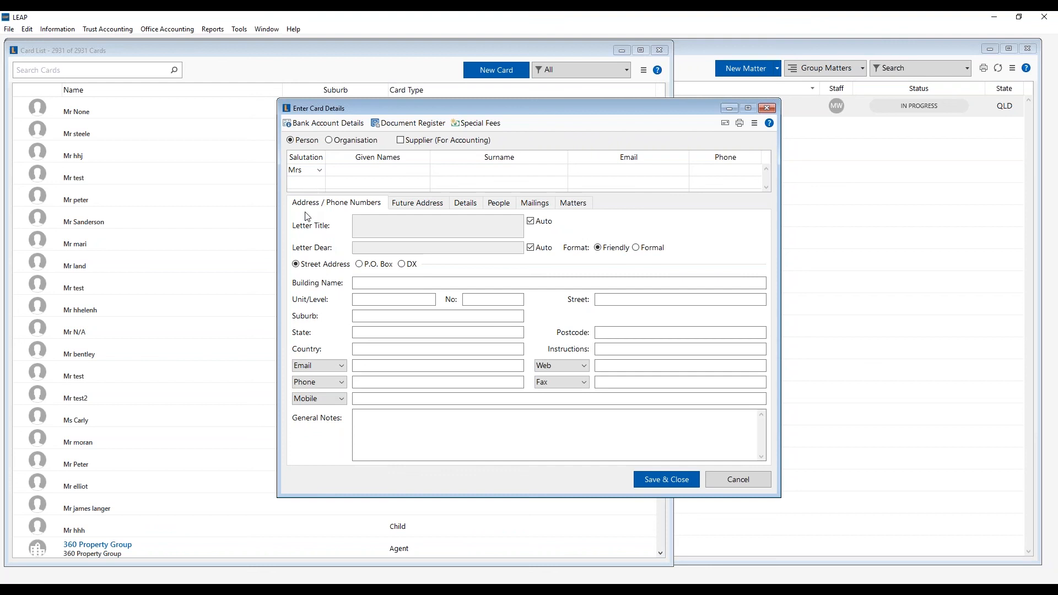
{"action": "key", "text": "Tab"}
{"action": "left_click", "coordinate": [341, 171]}
{"action": "key", "text": "Tab"}
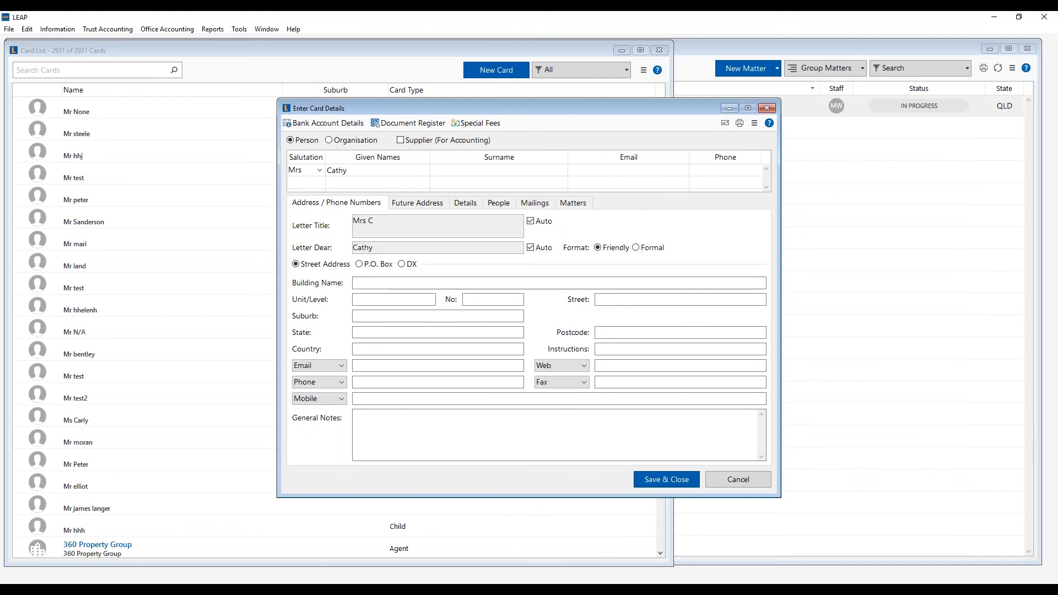
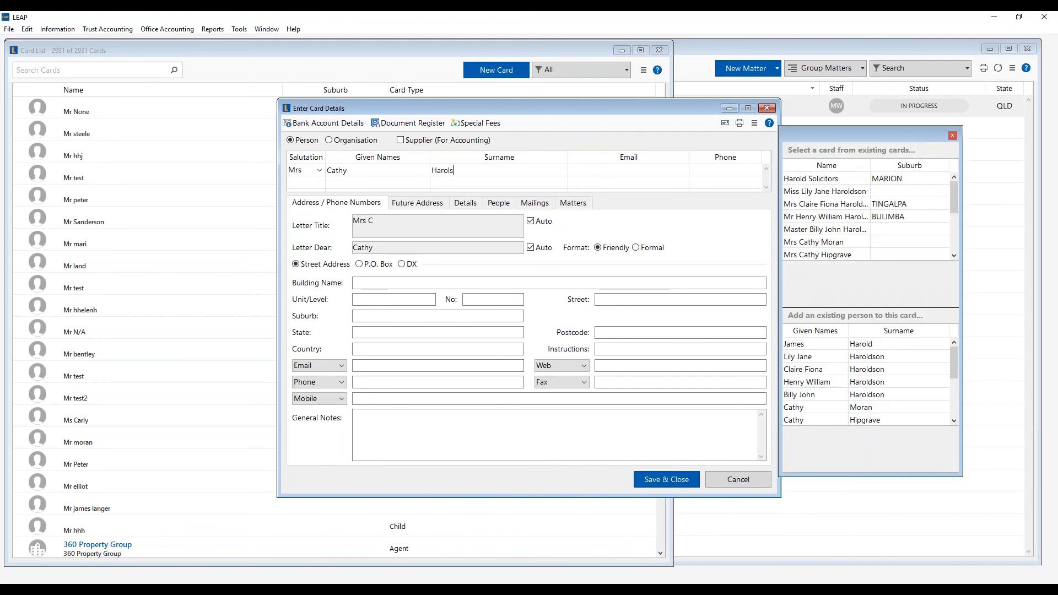
{"action": "key", "text": "Tab"}
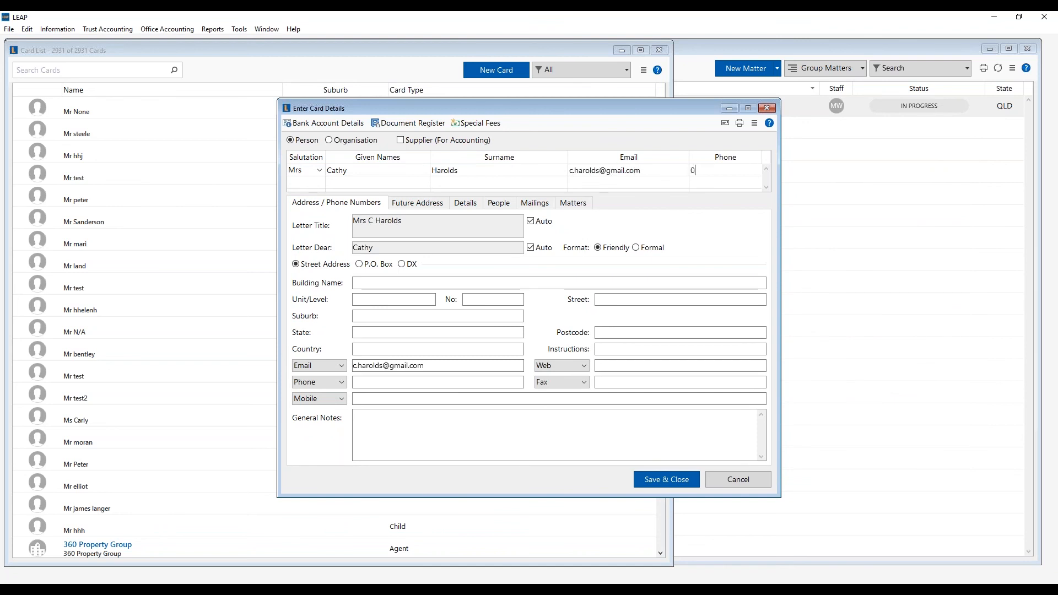
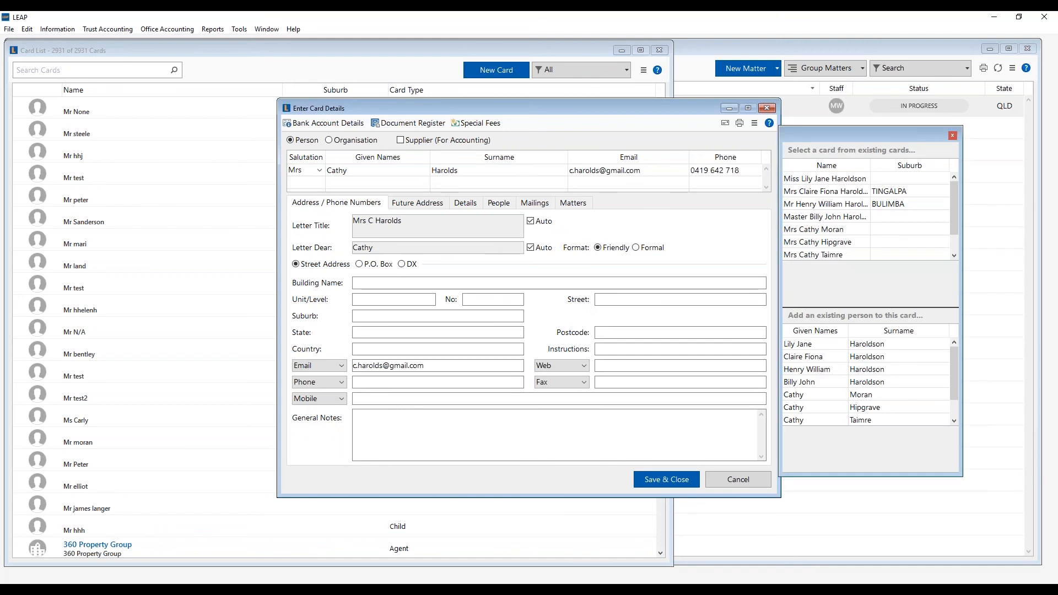
{"action": "key", "text": "Tab"}
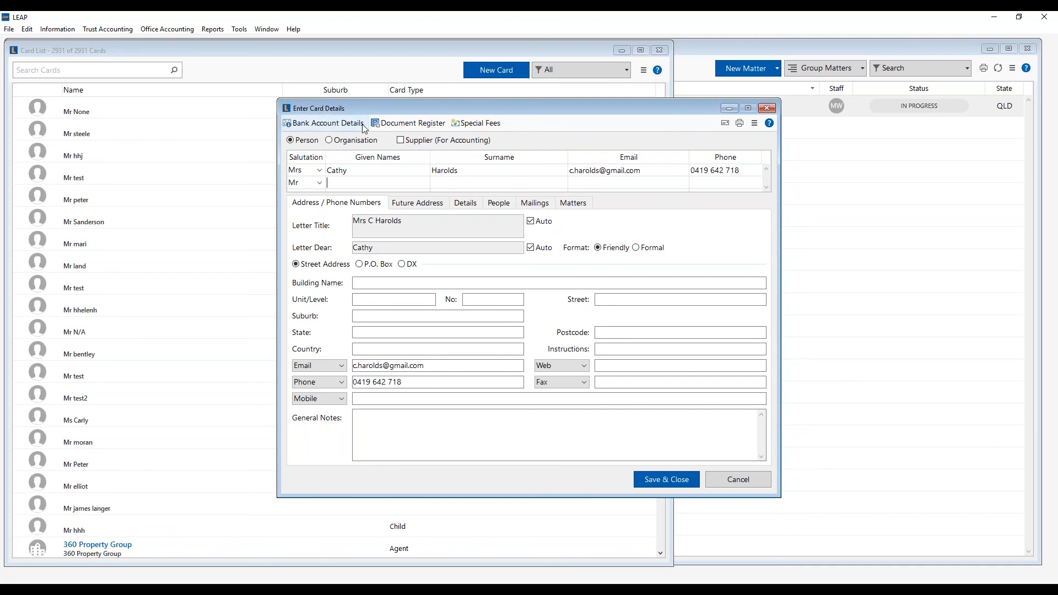
- Add the card's BSB, account number and account name, save the card, and begin another card
{"action": "left_click", "coordinate": [323, 129]}
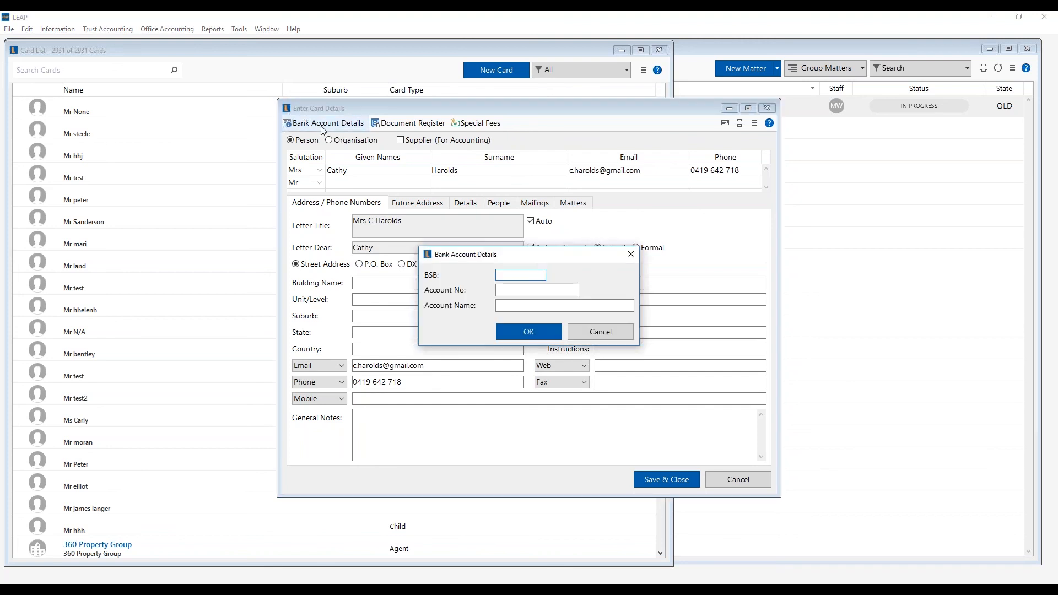
{"action": "type", "text": "123456"}
{"action": "key", "text": "Tab"}
{"action": "type", "text": "123456789"}
{"action": "key", "text": "Tab"}
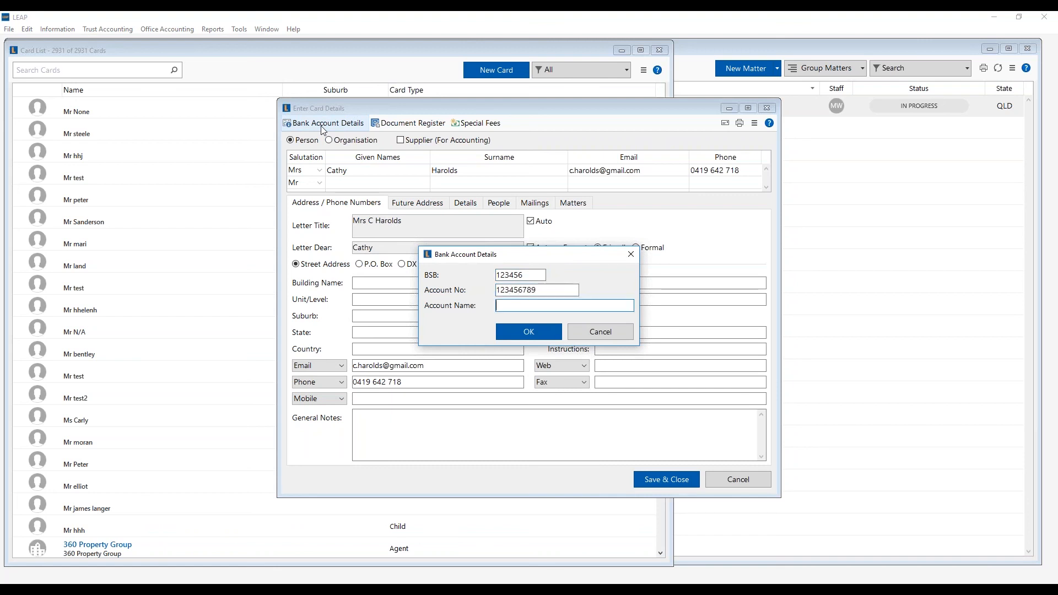
{"action": "type", "text": "C Harolds"}
{"action": "left_click", "coordinate": [553, 331]}
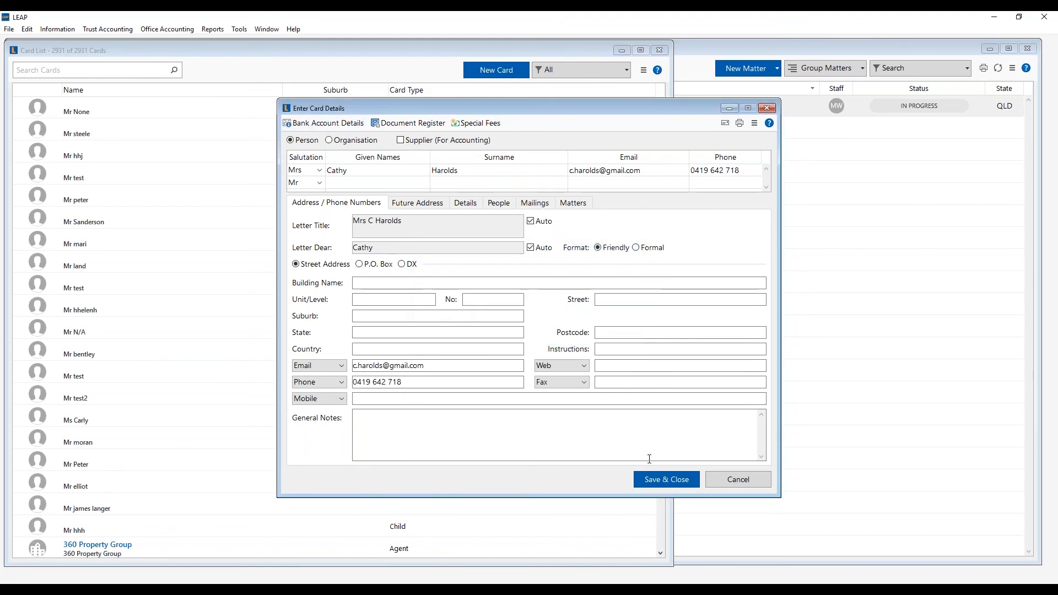
{"action": "left_click", "coordinate": [667, 480]}
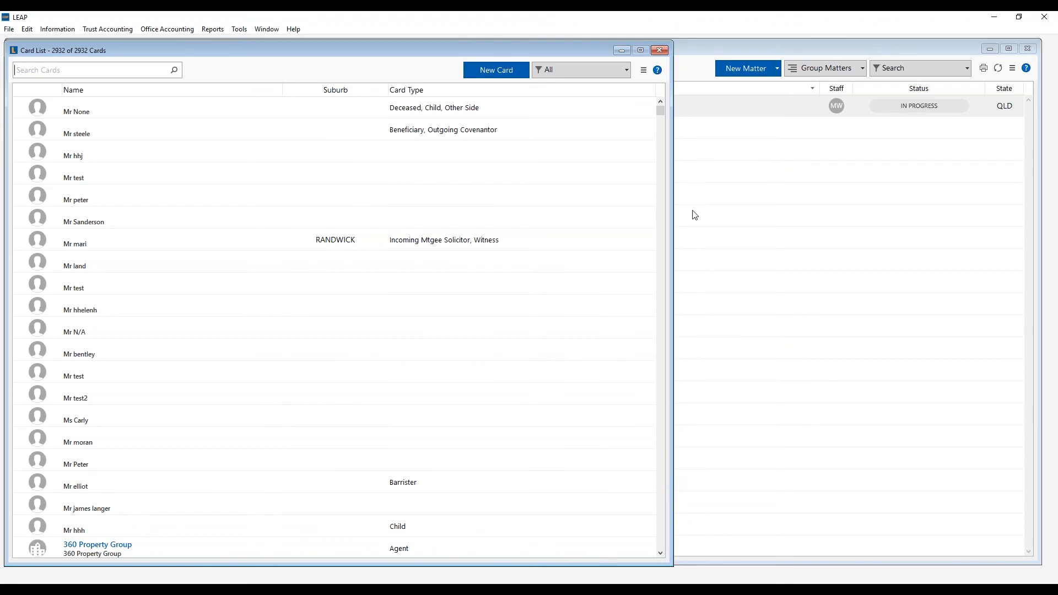
{"action": "left_click", "coordinate": [505, 76]}
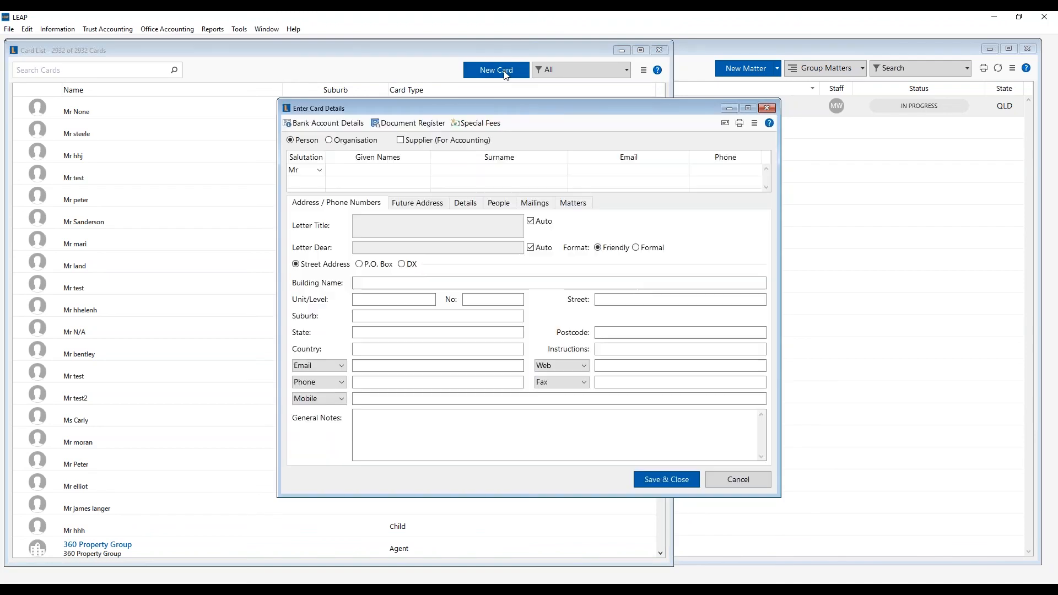
- Make the card an Organisation, trying Government Dept., Trust and Business/Partnership before settling on Company
{"action": "left_click", "coordinate": [342, 143]}
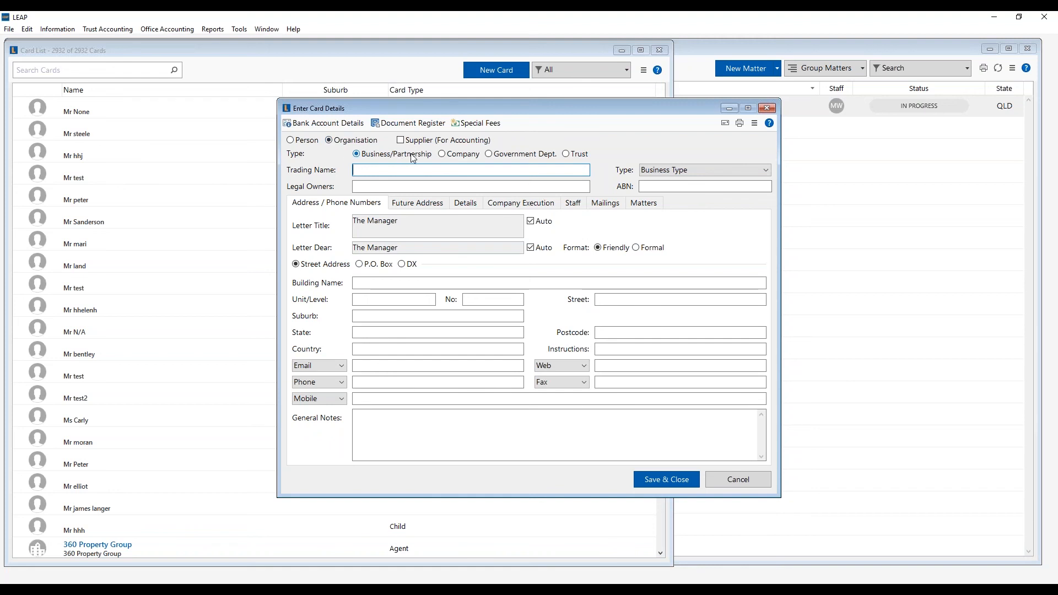
{"action": "left_click", "coordinate": [453, 155]}
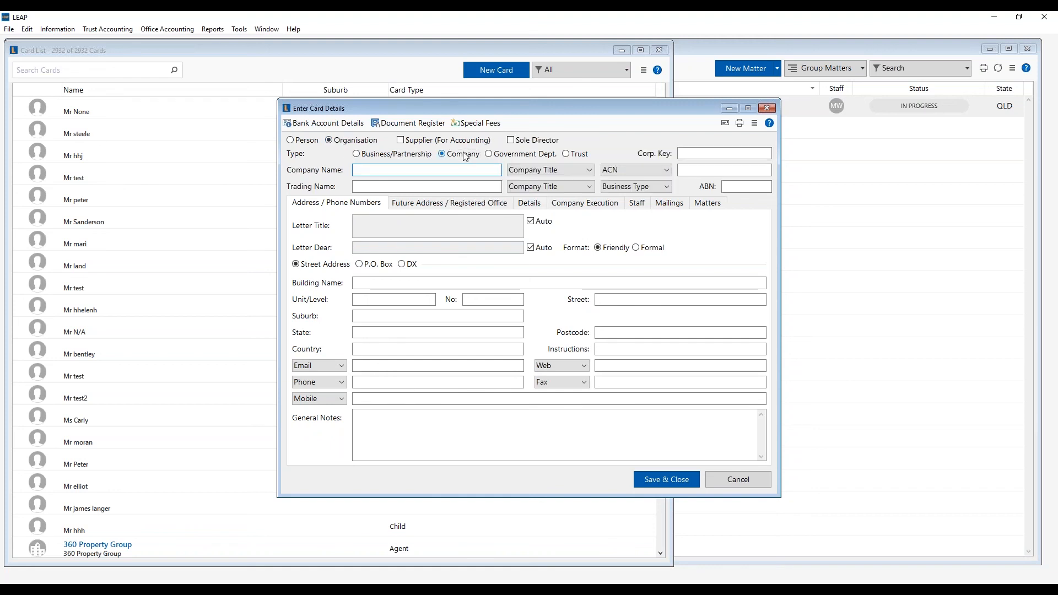
{"action": "left_click", "coordinate": [518, 157]}
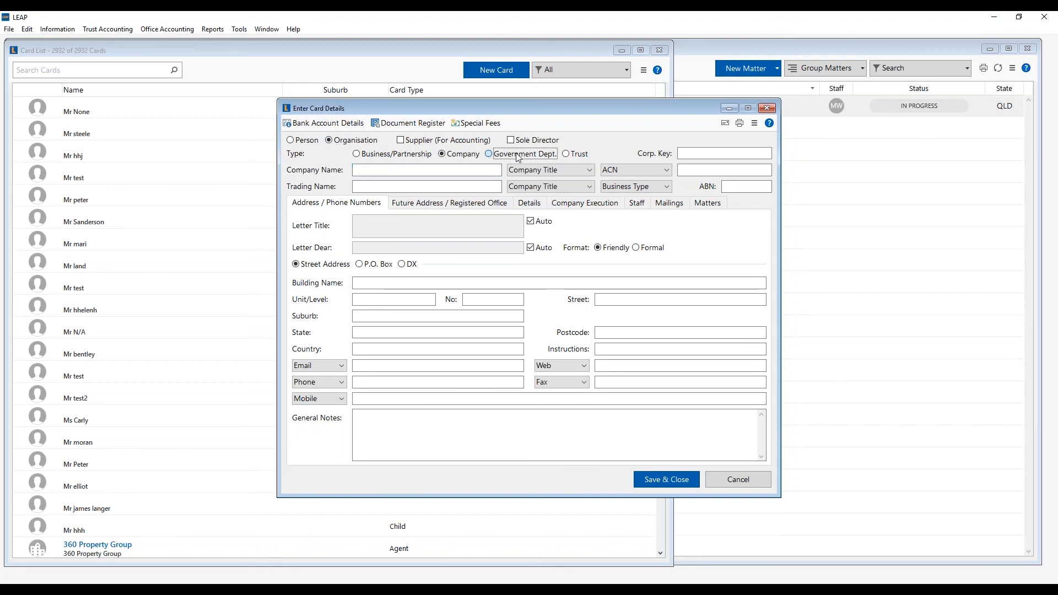
{"action": "left_click", "coordinate": [584, 156]}
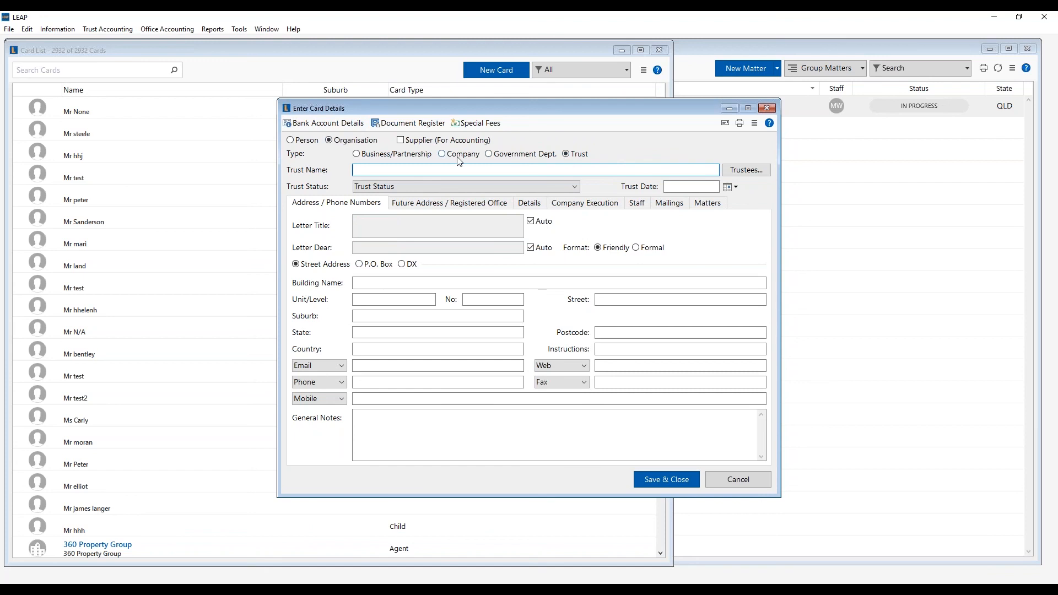
{"action": "left_click", "coordinate": [361, 142]}
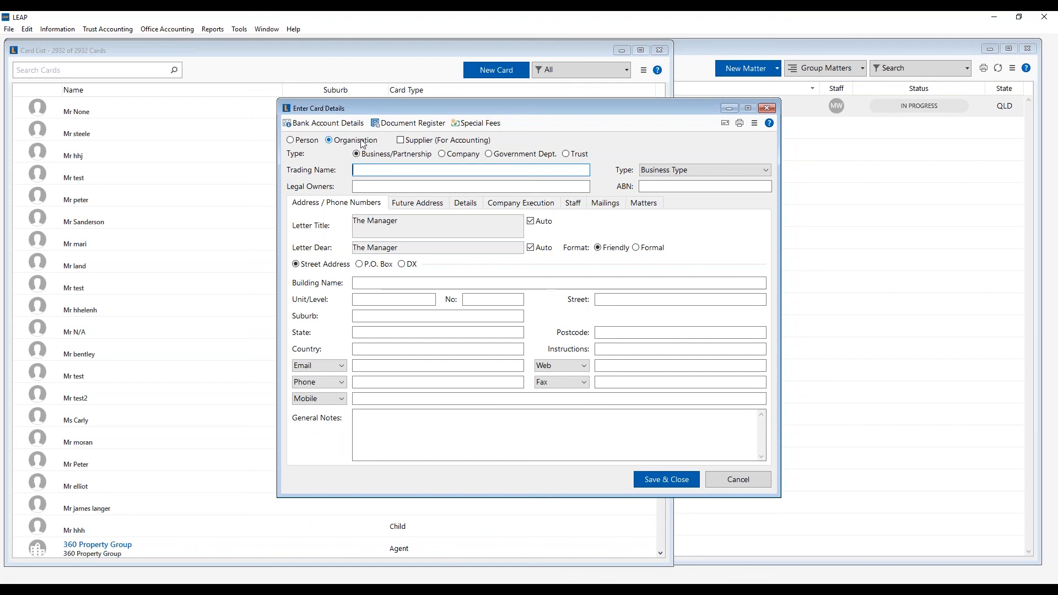
{"action": "left_click", "coordinate": [456, 156]}
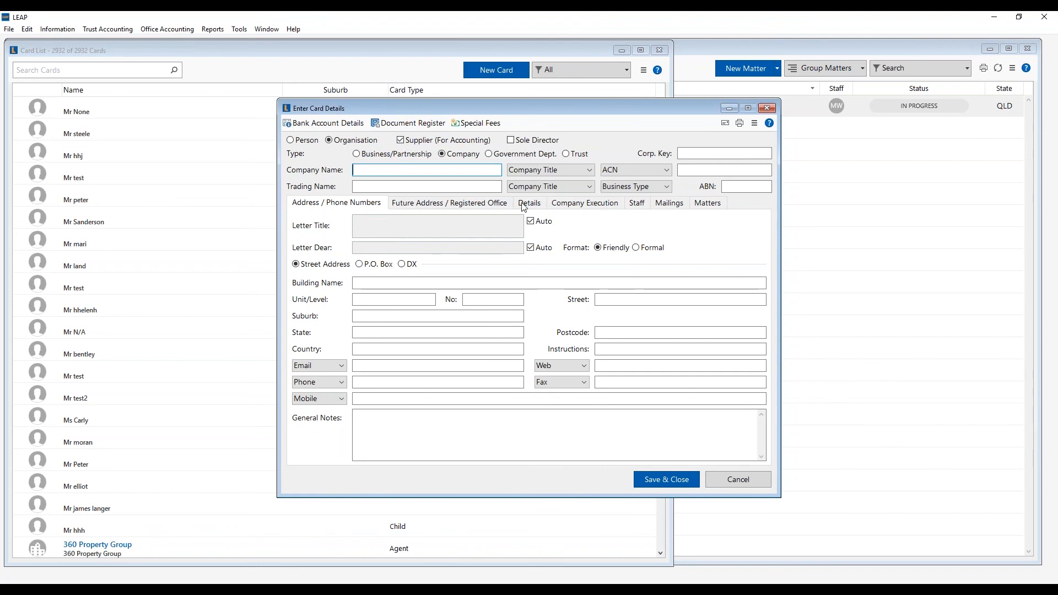
- Discard the unsaved new card and close the Card List to return to the matters
{"action": "left_click", "coordinate": [582, 204]}
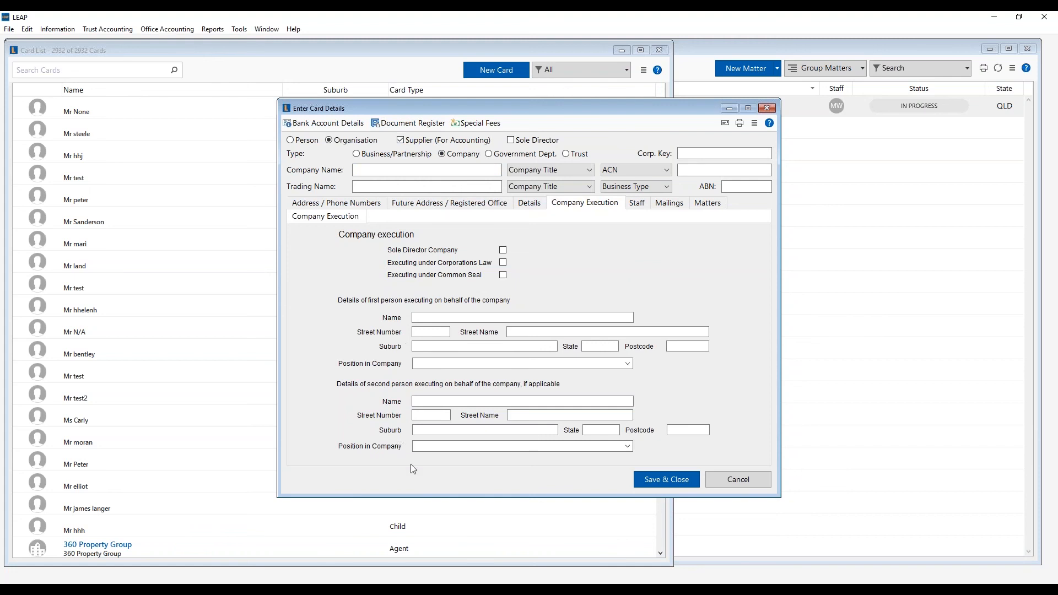
{"action": "left_click", "coordinate": [731, 475]}
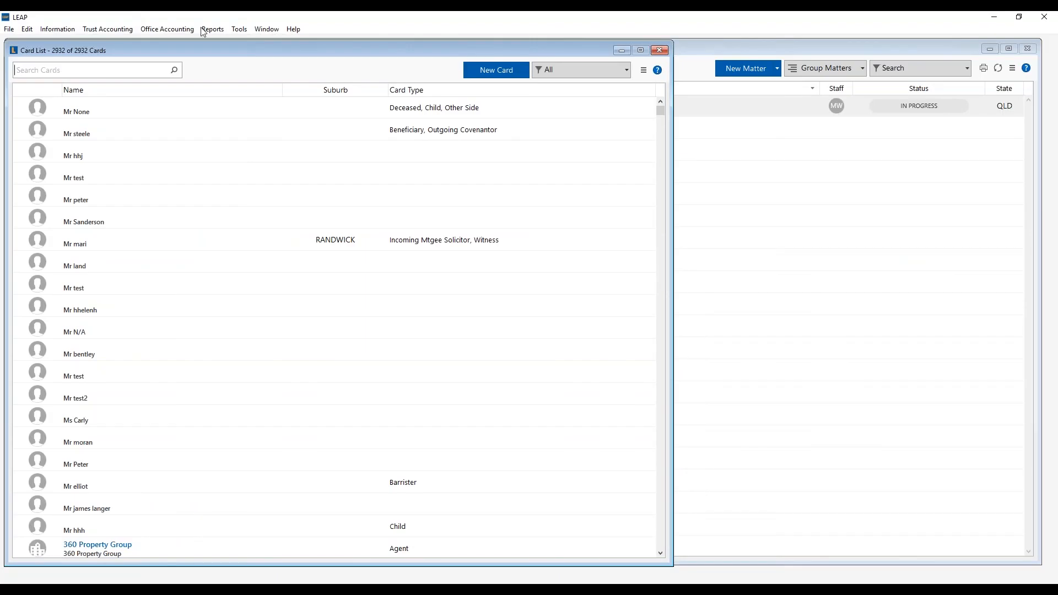
{"action": "left_click", "coordinate": [660, 50]}
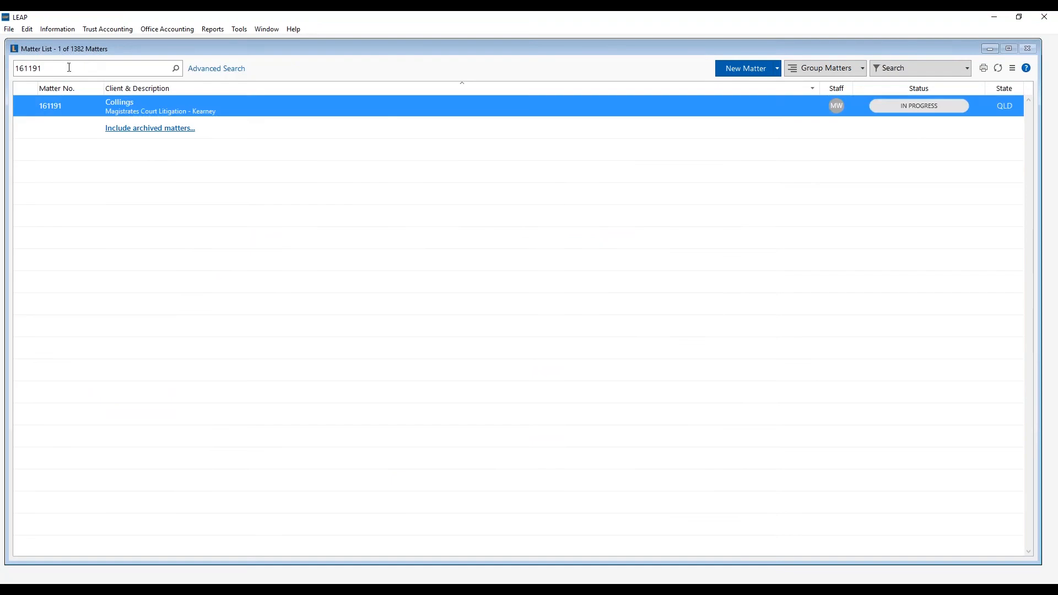
- In the Collings matter's details, set the referrer to the first 'cathy' card and Work obtained to Client referral
{"action": "double_click", "coordinate": [132, 112]}
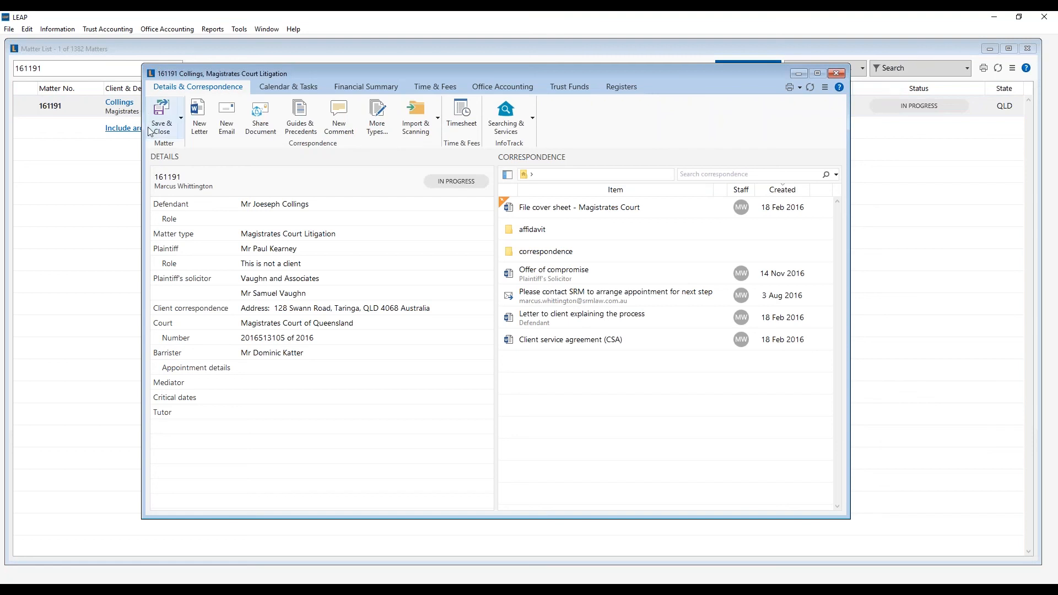
{"action": "left_click", "coordinate": [269, 185]}
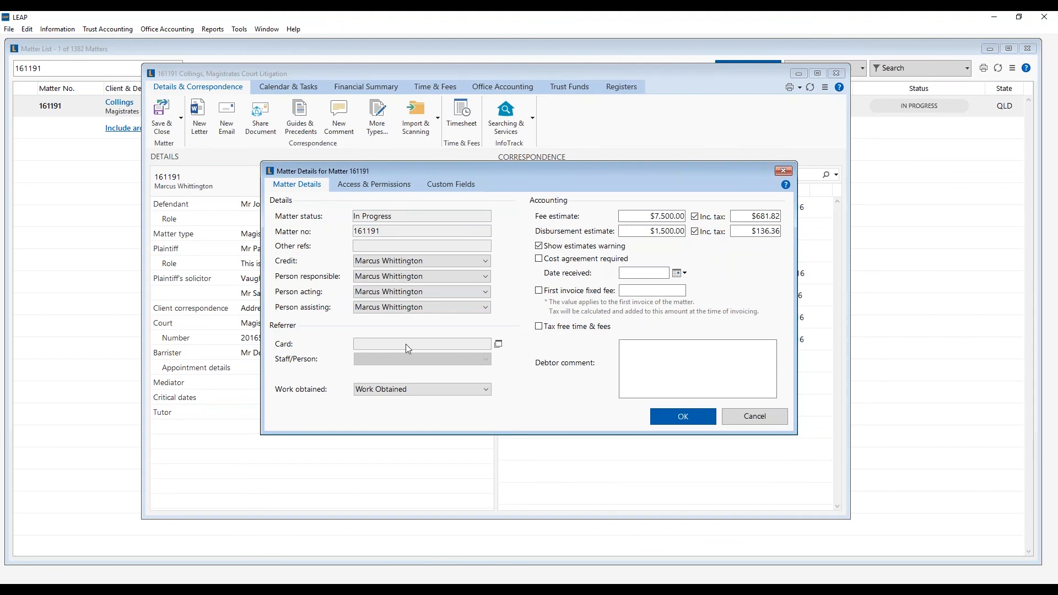
{"action": "left_click", "coordinate": [498, 344]}
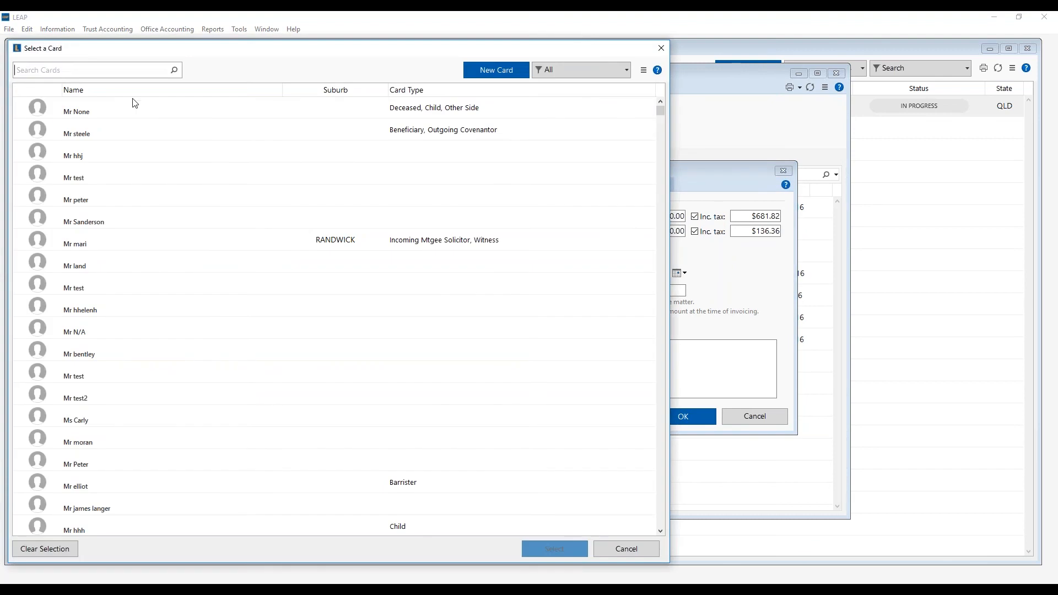
{"action": "type", "text": "cathy"}
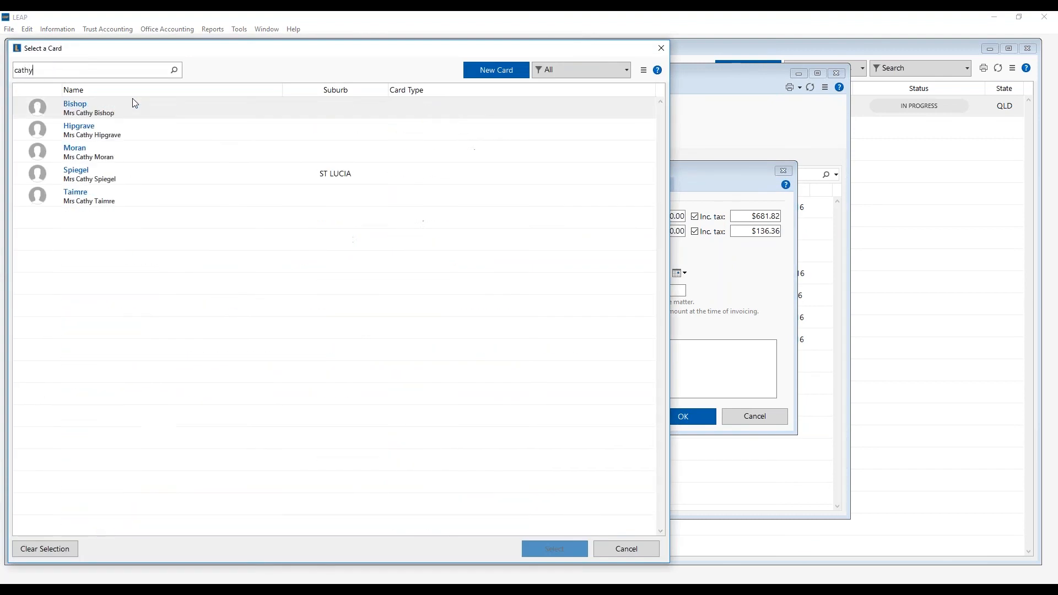
{"action": "double_click", "coordinate": [141, 106]}
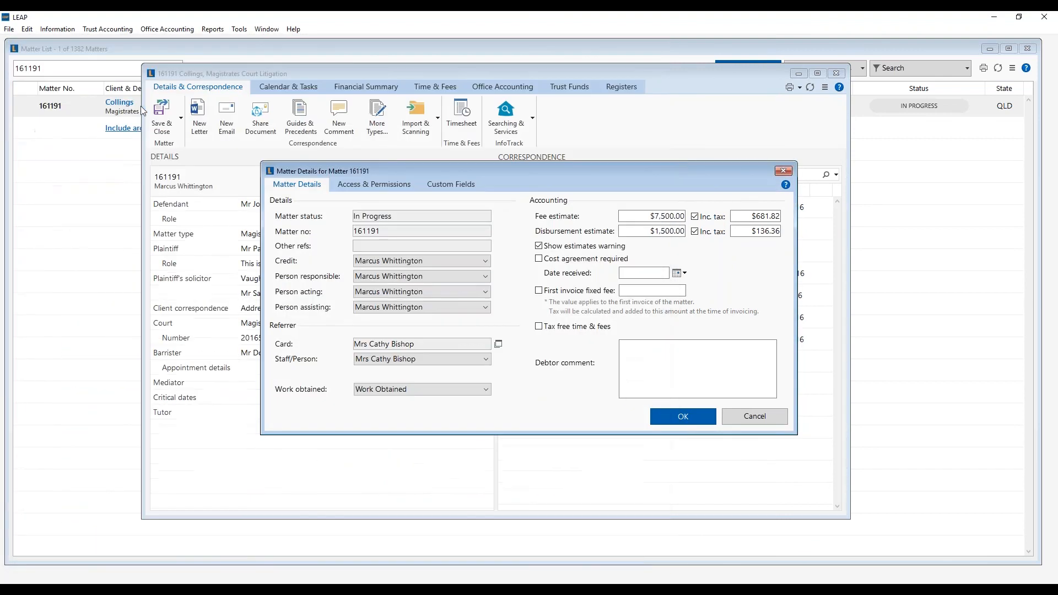
{"action": "left_click", "coordinate": [454, 390]}
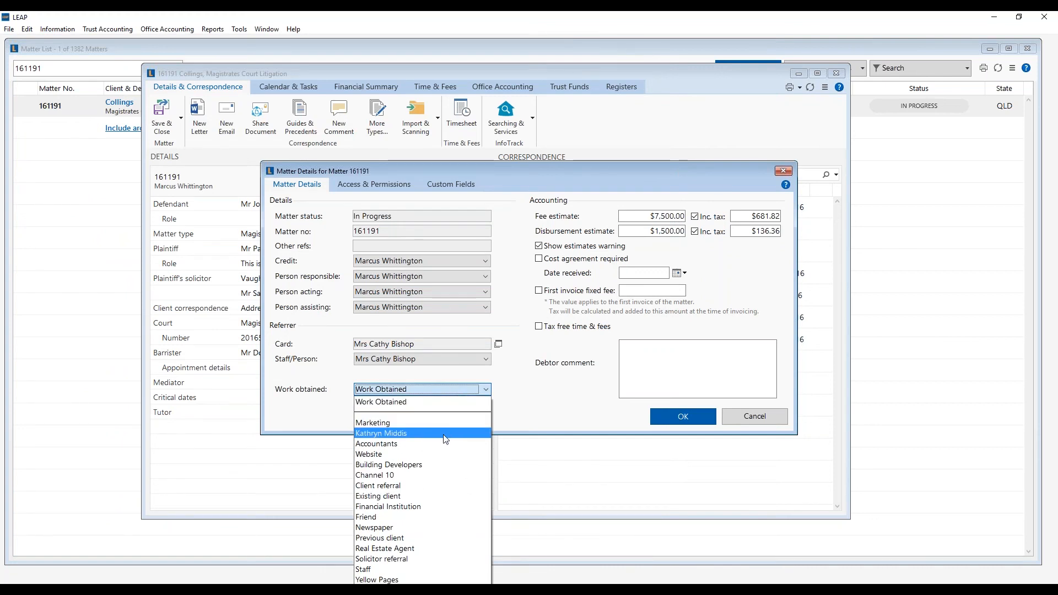
{"action": "left_click", "coordinate": [413, 487]}
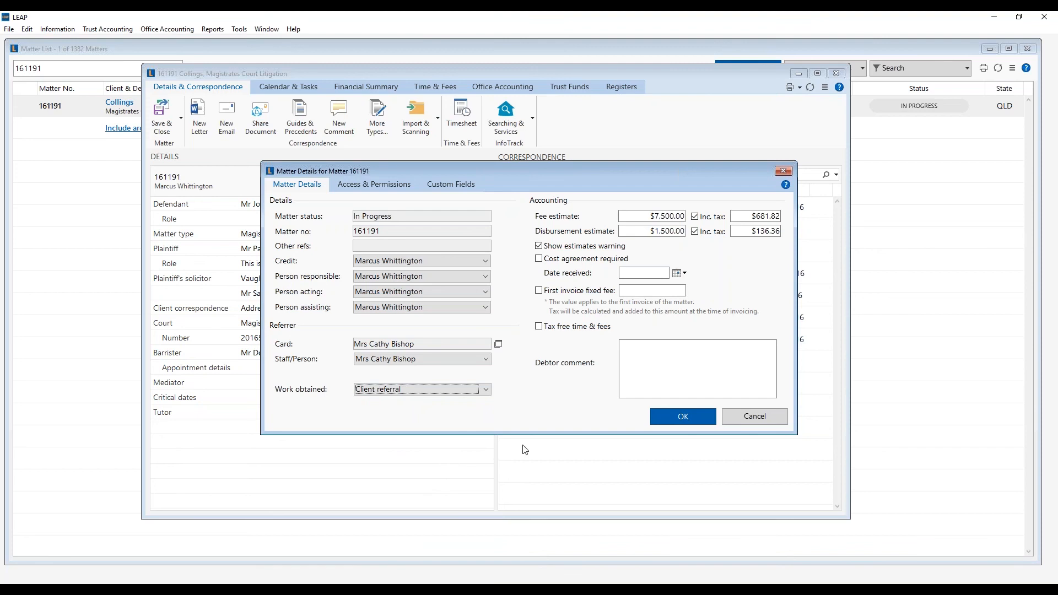
{"action": "left_click", "coordinate": [671, 421]}
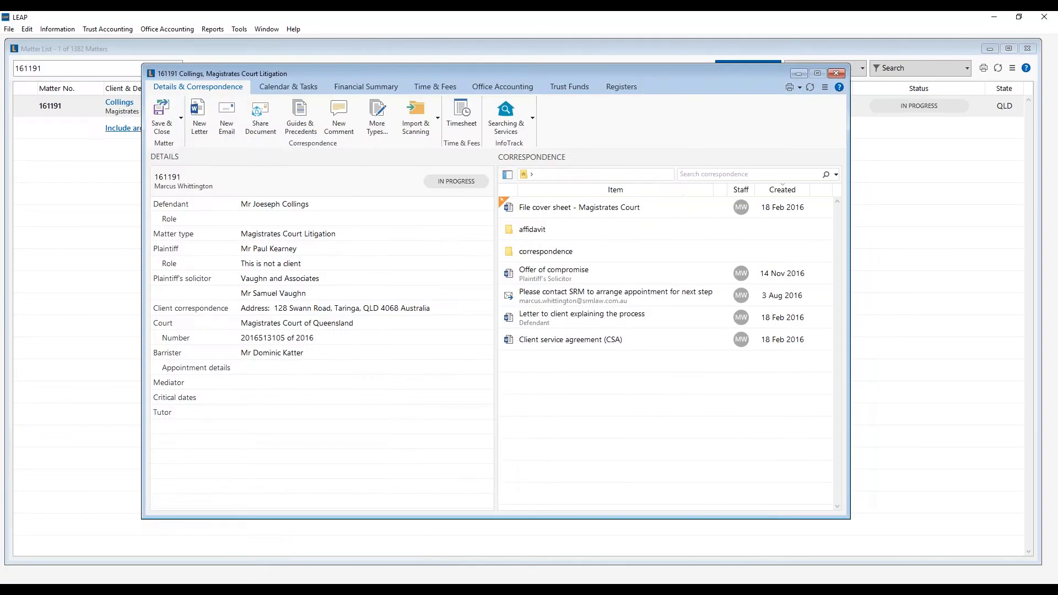
- Bring up the Card List of all cards with F3
{"action": "key", "text": "F3"}
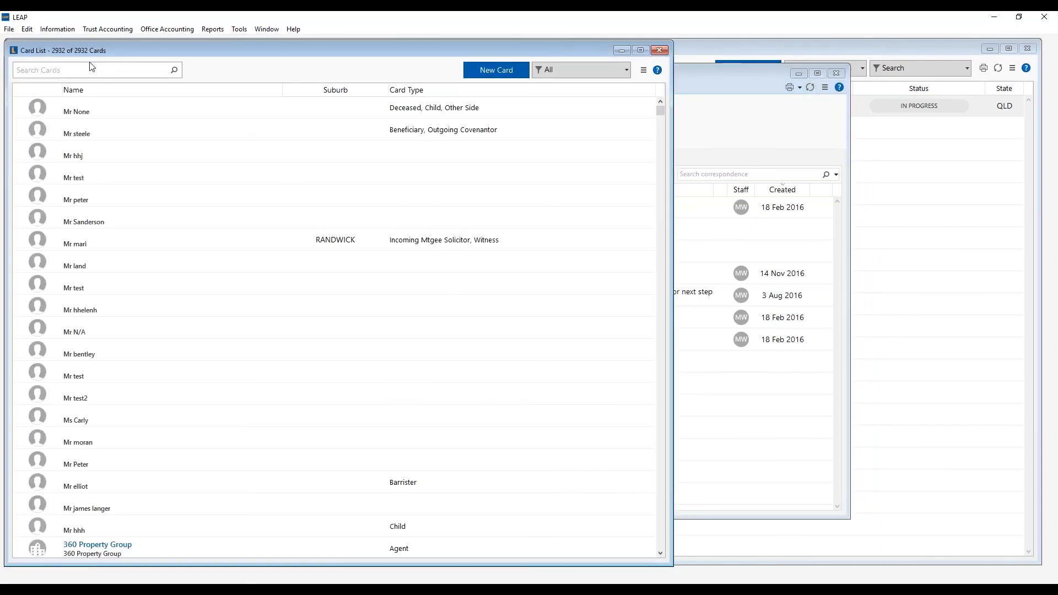
- Search the cards for 'cathy', then 'bishop', then 'Kenmore', and finally 'supplier'
{"action": "left_click", "coordinate": [62, 72]}
{"action": "type", "text": "cathy"}
{"action": "key", "text": "BackSpace"}
{"action": "key", "text": "BackSpace"}
{"action": "key", "text": "BackSpace"}
{"action": "key", "text": "BackSpace"}
{"action": "key", "text": "BackSpace"}
{"action": "type", "text": "bishop"}
{"action": "key", "text": "BackSpace"}
{"action": "key", "text": "BackSpace"}
{"action": "key", "text": "BackSpace"}
{"action": "key", "text": "BackSpace"}
{"action": "key", "text": "BackSpace"}
{"action": "key", "text": "BackSpace"}
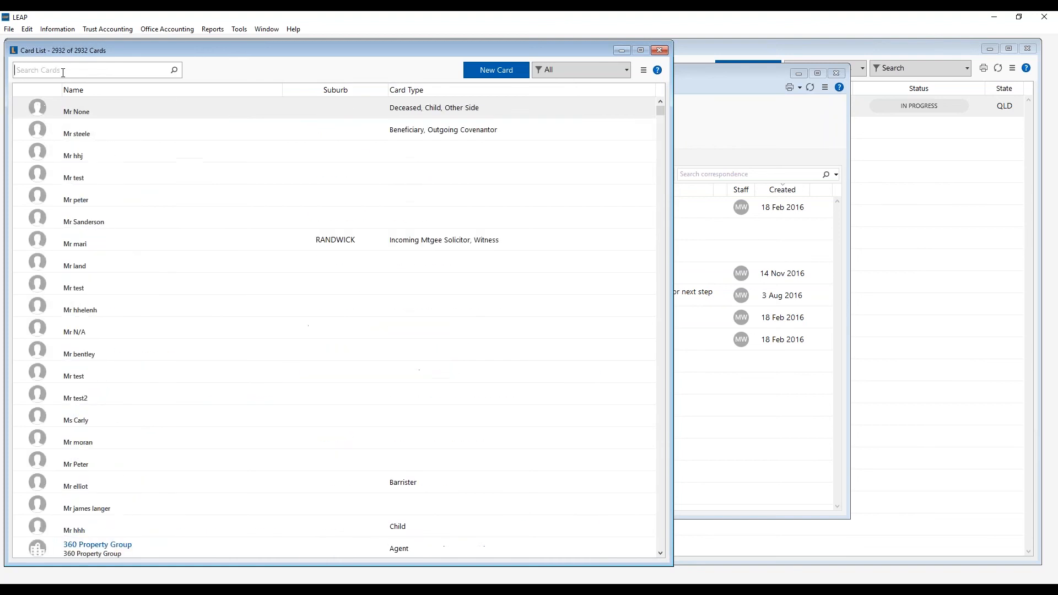
{"action": "type", "text": "Kenmore"}
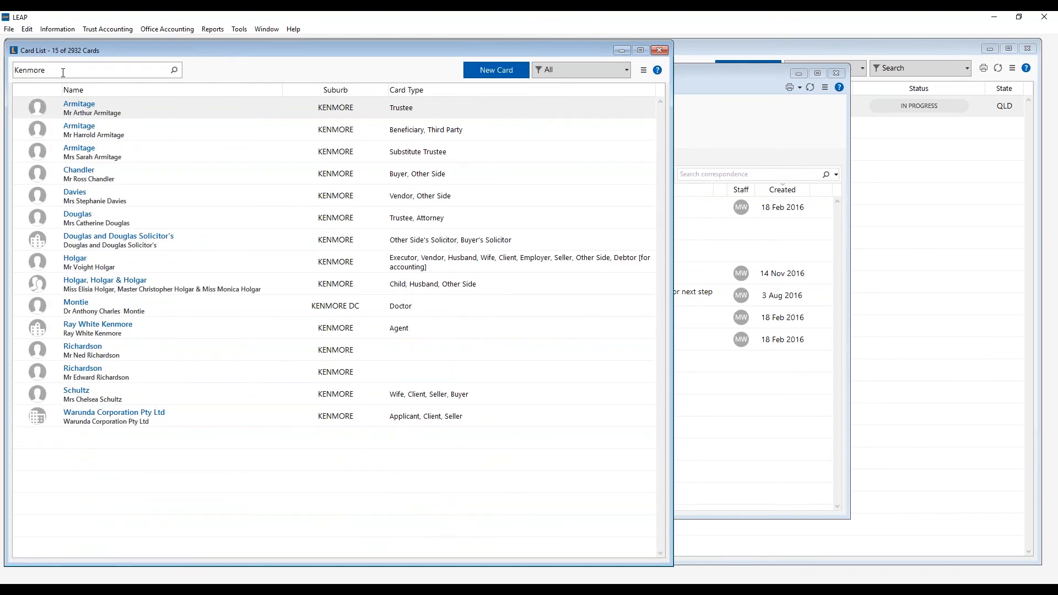
{"action": "key", "text": "BackSpace"}
{"action": "key", "text": "BackSpace"}
{"action": "key", "text": "BackSpace"}
{"action": "key", "text": "BackSpace"}
{"action": "key", "text": "BackSpace"}
{"action": "key", "text": "BackSpace"}
{"action": "key", "text": "BackSpace"}
{"action": "type", "text": "supplier"}
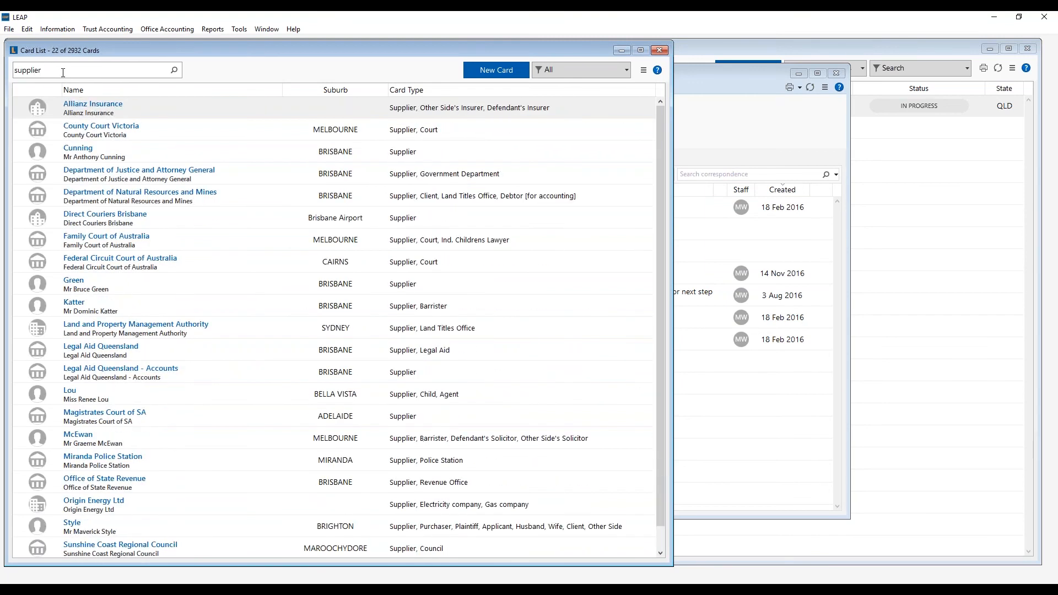
- Sort the 22 supplier matches by Name, descending and then back to A–Z
{"action": "double_click", "coordinate": [63, 73]}
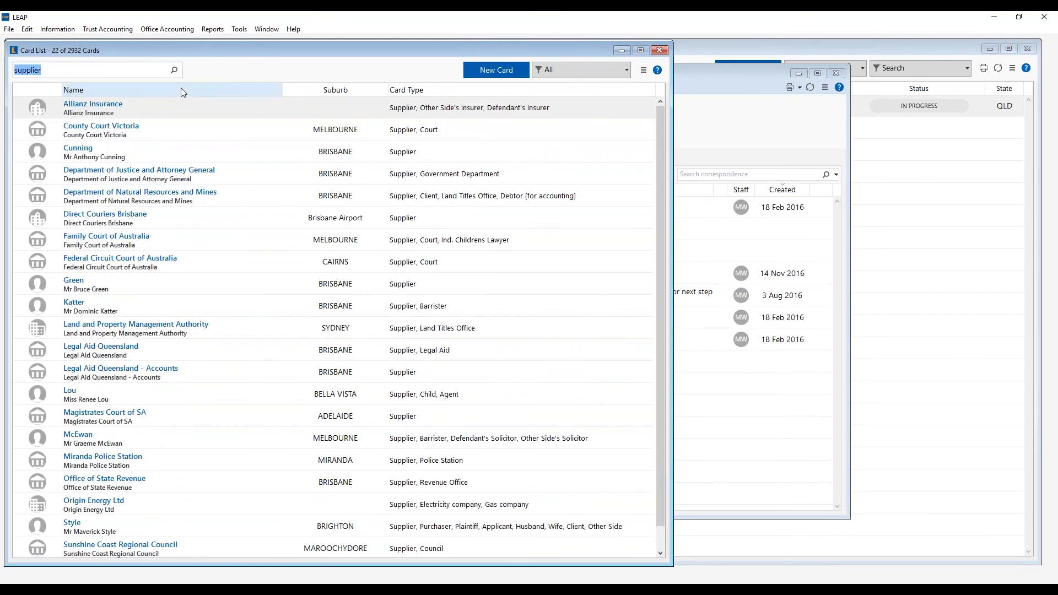
{"action": "left_click", "coordinate": [181, 87]}
{"action": "left_click", "coordinate": [181, 88]}
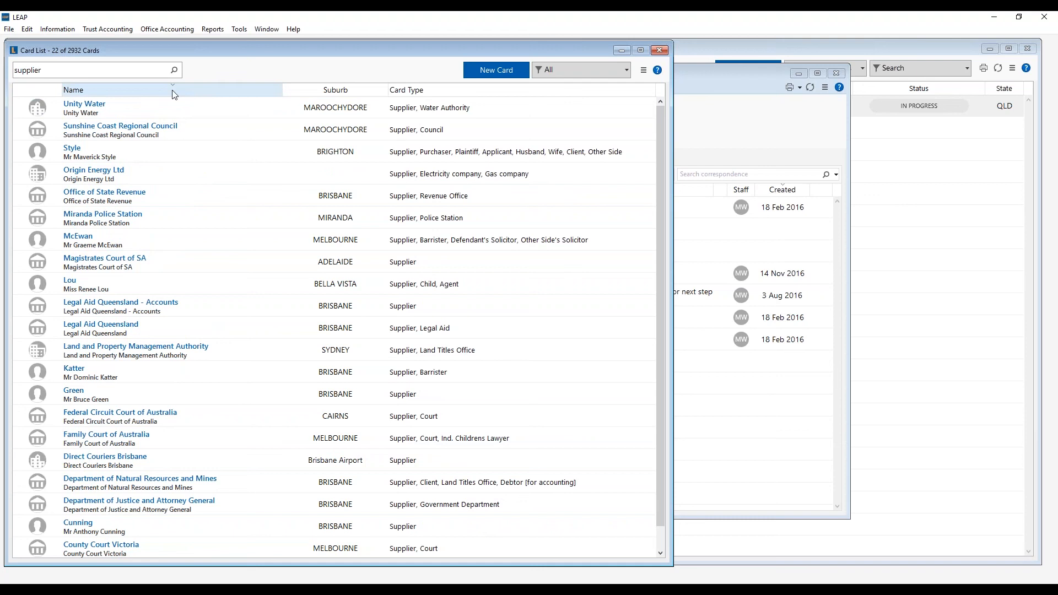
{"action": "left_click", "coordinate": [175, 91]}
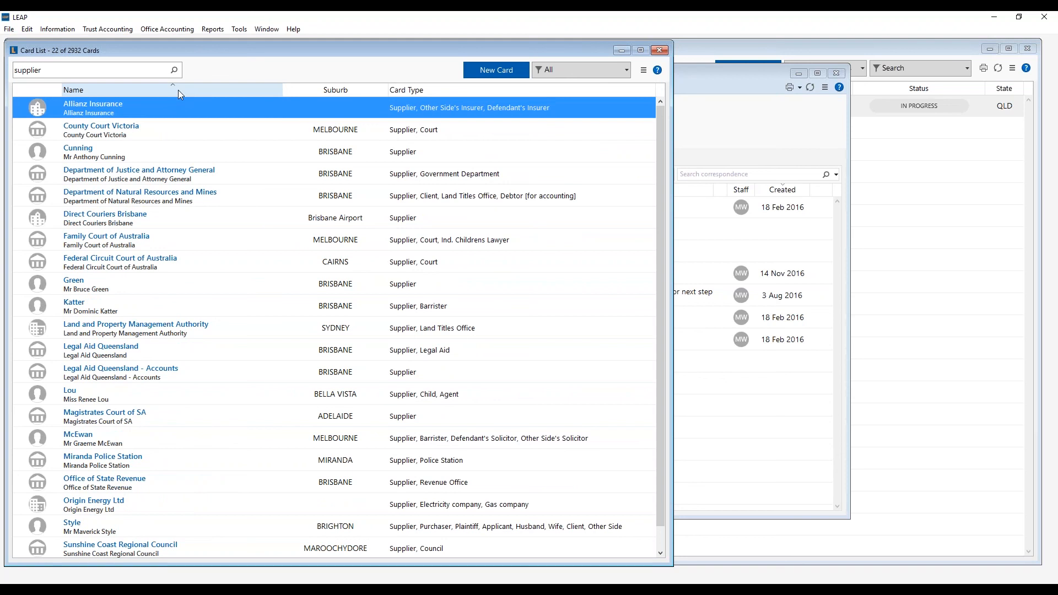
{"action": "left_click", "coordinate": [570, 65]}
- Filter the card list to Client, then to the Accountant and Accountant's Solicitor types
{"action": "left_click", "coordinate": [570, 97]}
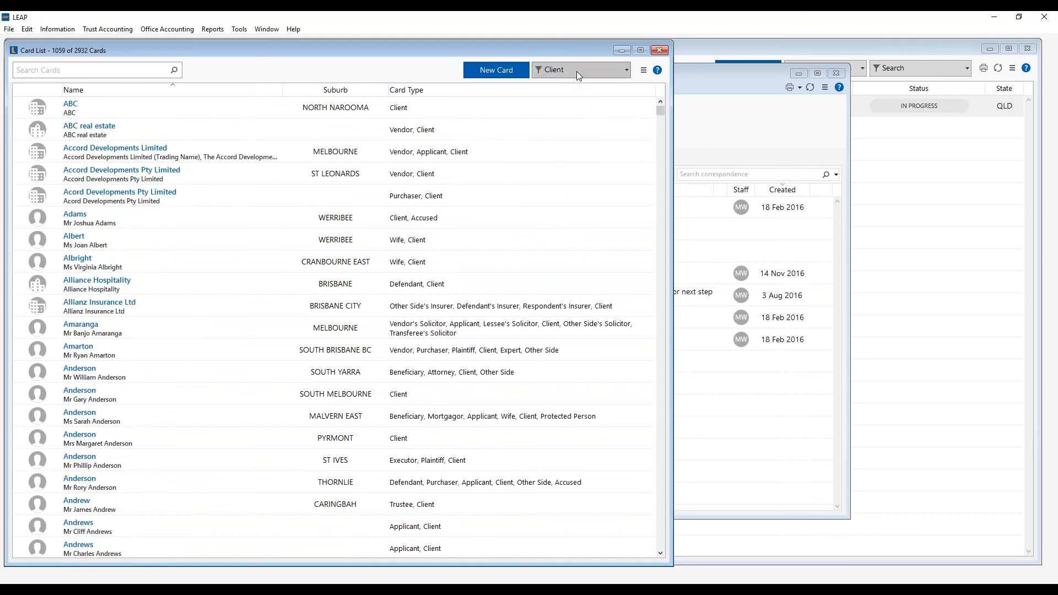
{"action": "left_click", "coordinate": [577, 71]}
{"action": "left_click", "coordinate": [573, 158]}
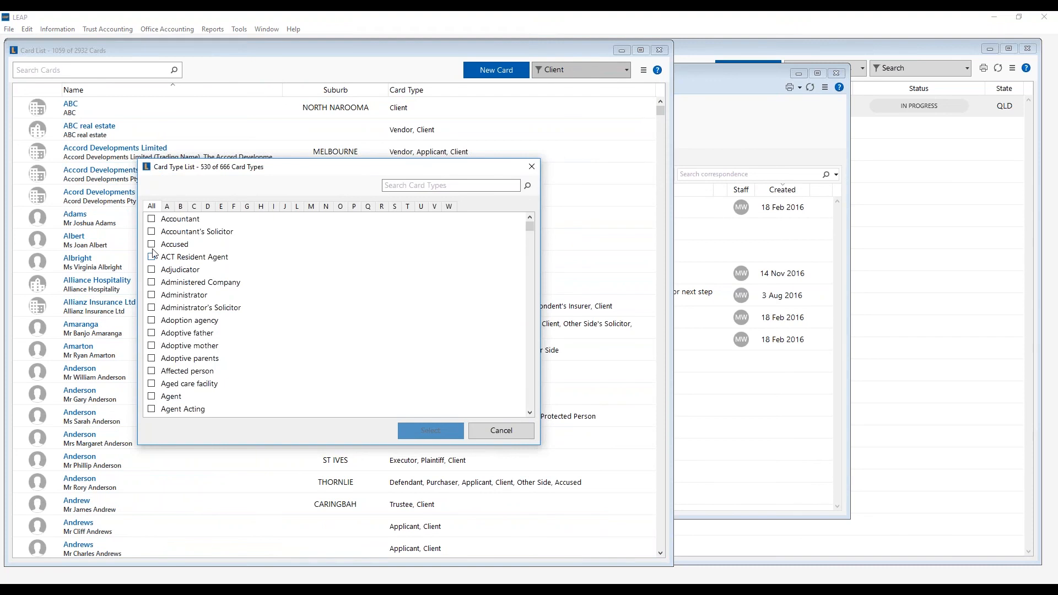
{"action": "left_click", "coordinate": [153, 220]}
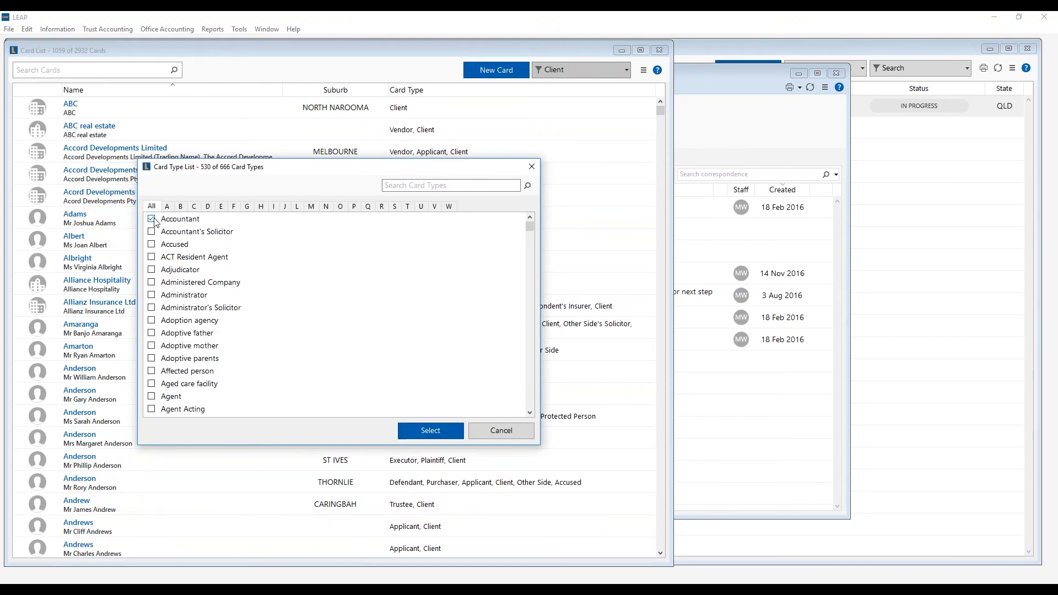
{"action": "left_click", "coordinate": [150, 219]}
{"action": "left_click", "coordinate": [151, 231]}
{"action": "left_click", "coordinate": [151, 219]}
{"action": "left_click", "coordinate": [418, 429]}
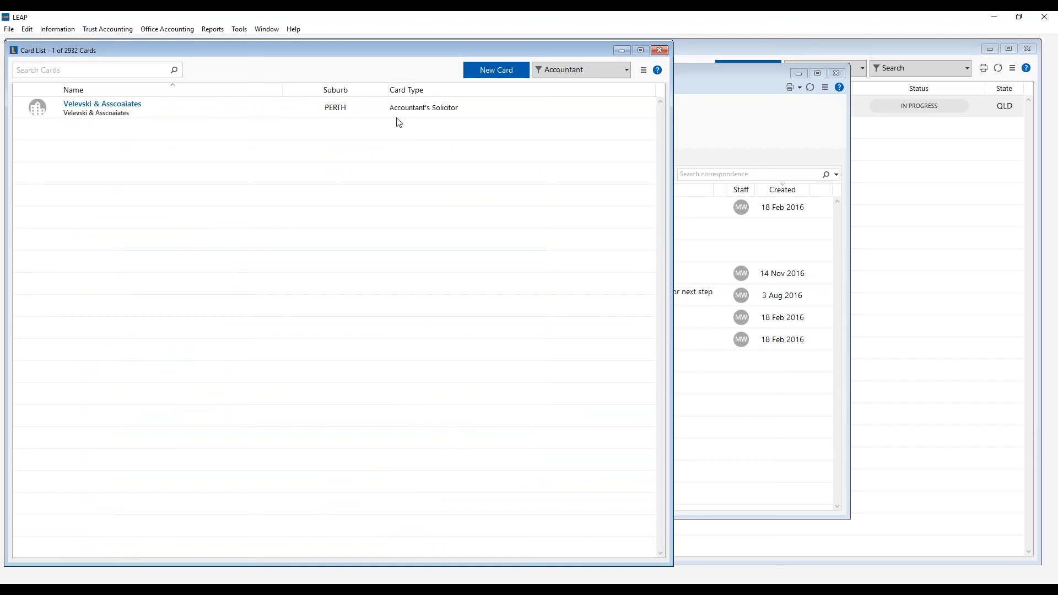
- Reset the card list settings and filter back to the 1059 Client cards
{"action": "left_click", "coordinate": [577, 72]}
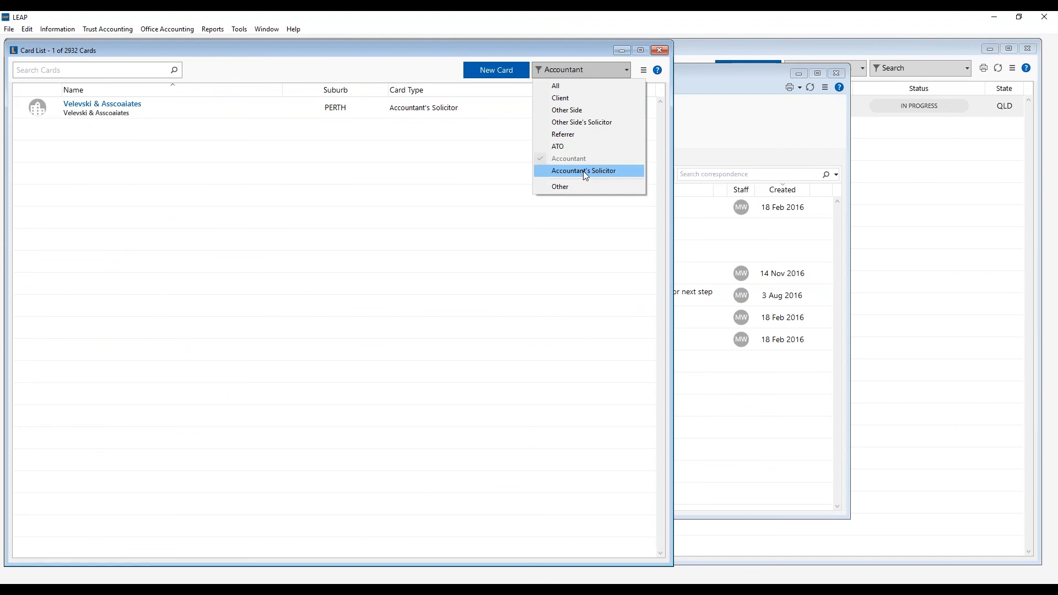
{"action": "left_click", "coordinate": [587, 73]}
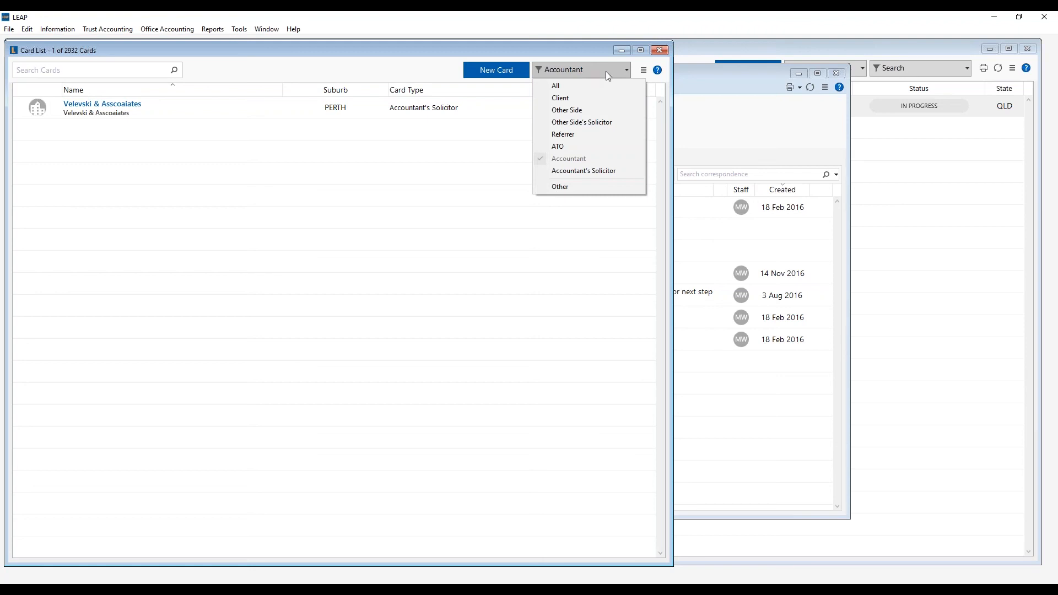
{"action": "left_click", "coordinate": [646, 73]}
{"action": "left_click", "coordinate": [644, 72]}
{"action": "left_click", "coordinate": [667, 92]}
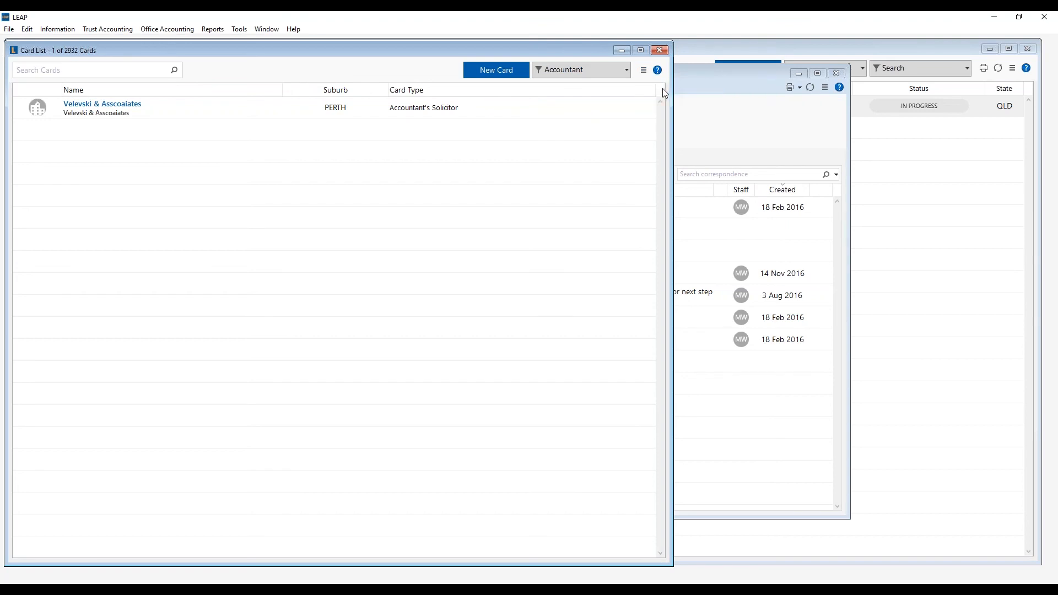
{"action": "left_click", "coordinate": [626, 72]}
{"action": "left_click", "coordinate": [566, 95]}
- Restore default card list settings, show then hide deleted cards, and close the Card List
{"action": "left_click", "coordinate": [225, 89]}
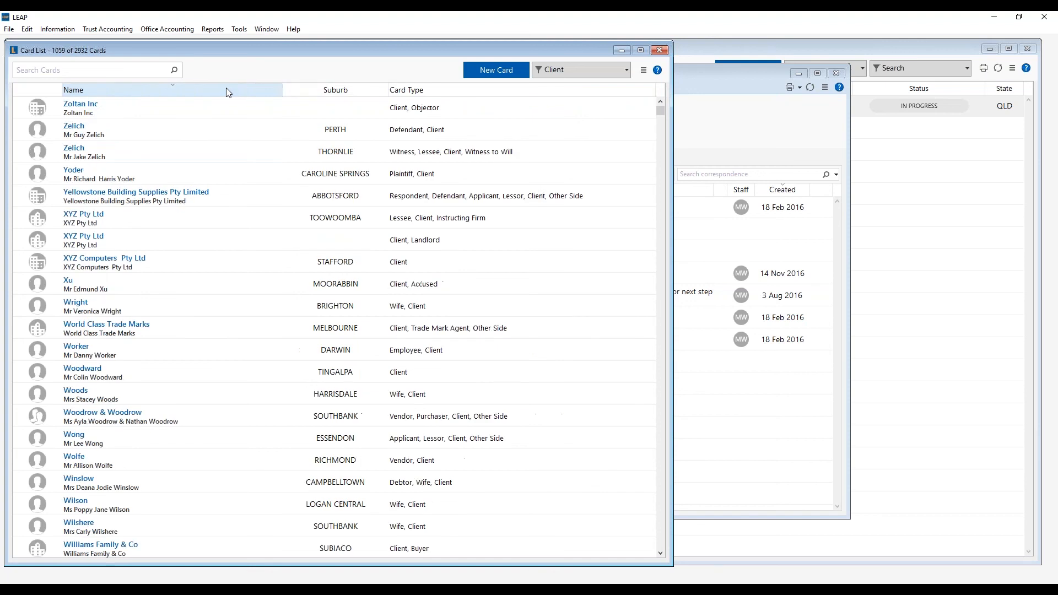
{"action": "left_click", "coordinate": [644, 72]}
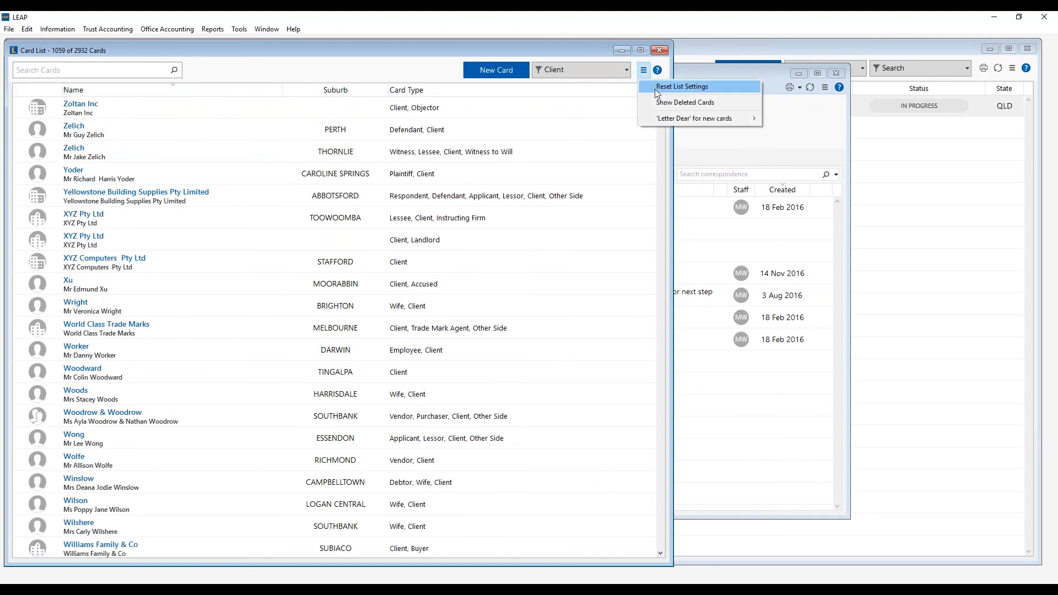
{"action": "left_click", "coordinate": [655, 86]}
{"action": "left_click", "coordinate": [643, 71]}
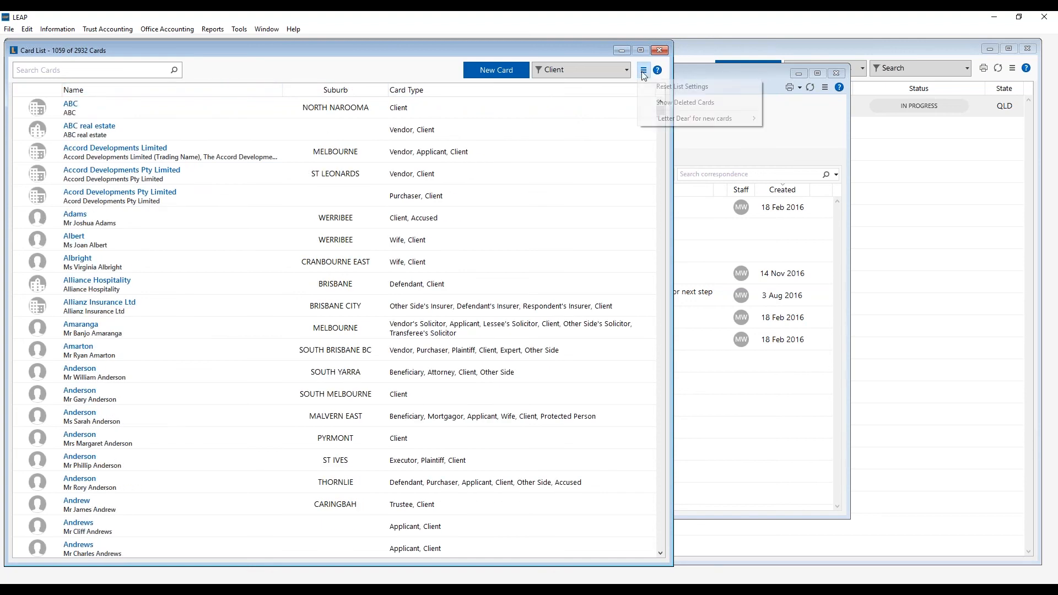
{"action": "left_click", "coordinate": [722, 104]}
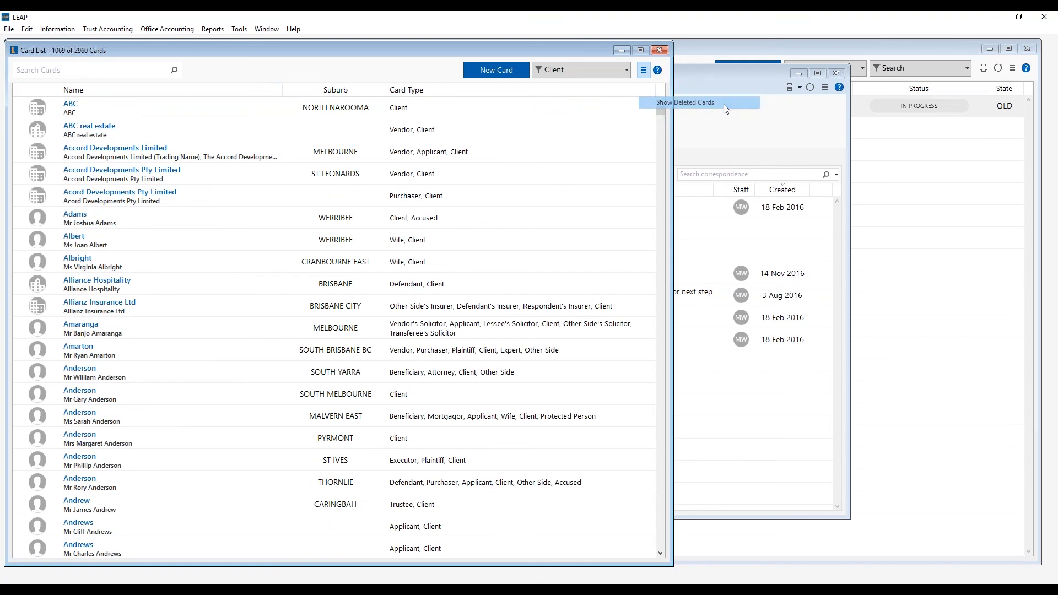
{"action": "left_click", "coordinate": [643, 70]}
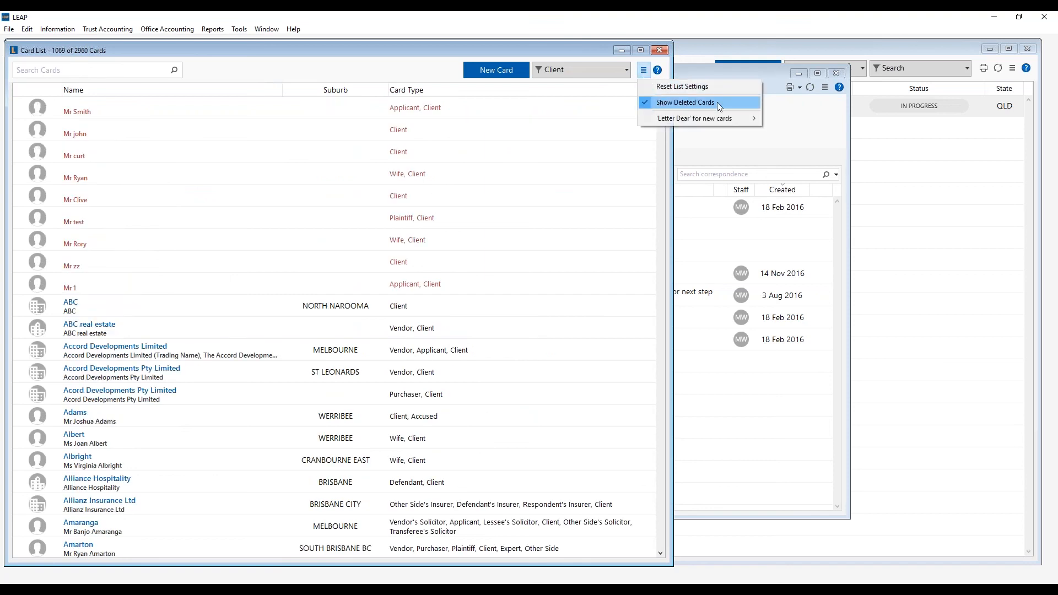
{"action": "left_click", "coordinate": [731, 103]}
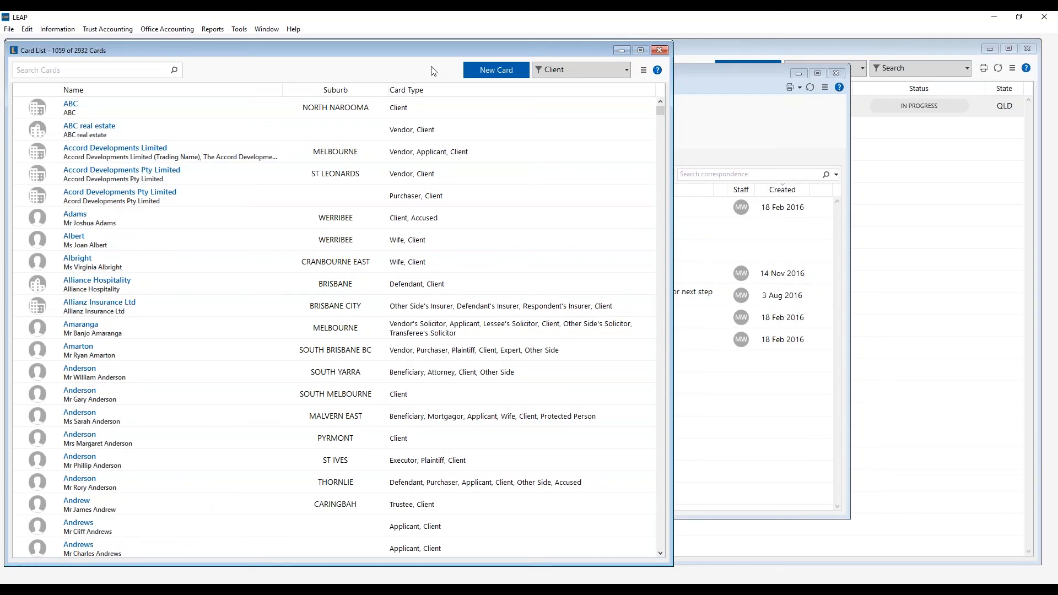
{"action": "left_click", "coordinate": [659, 51]}
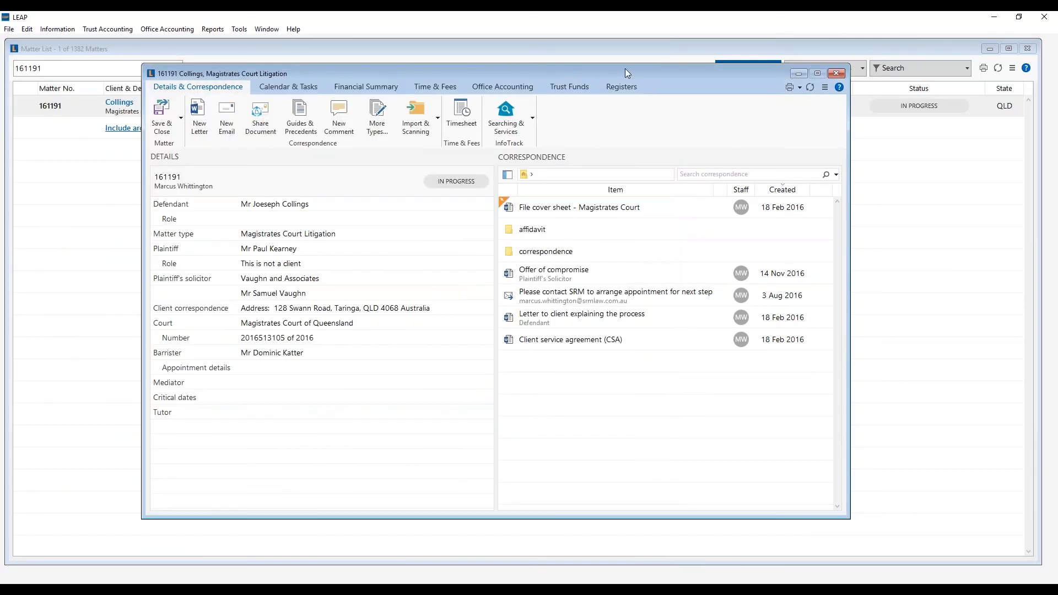
- Add the existing 'johnston' card to matter 161191 as Defendant 2
{"action": "left_click_drag", "start_coordinate": [567, 71], "coordinate": [535, 70]}
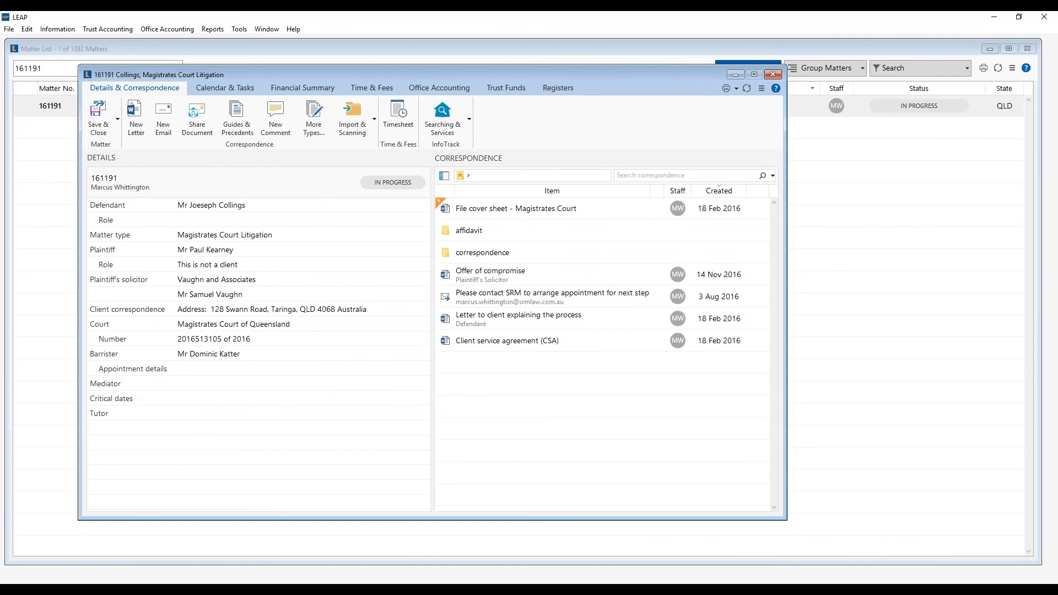
{"action": "left_click", "coordinate": [106, 206]}
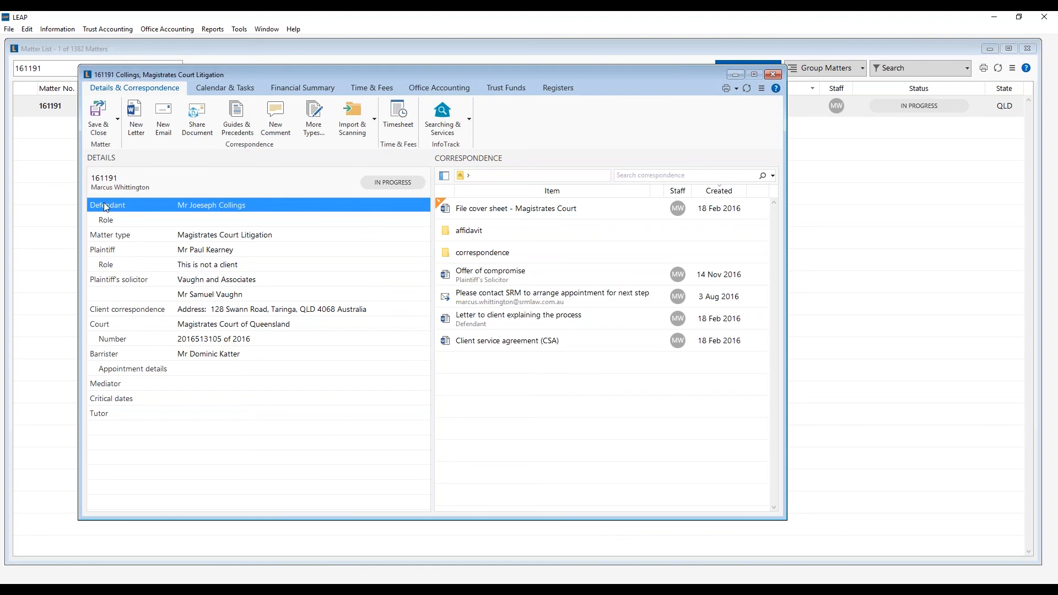
{"action": "right_click", "coordinate": [147, 210]}
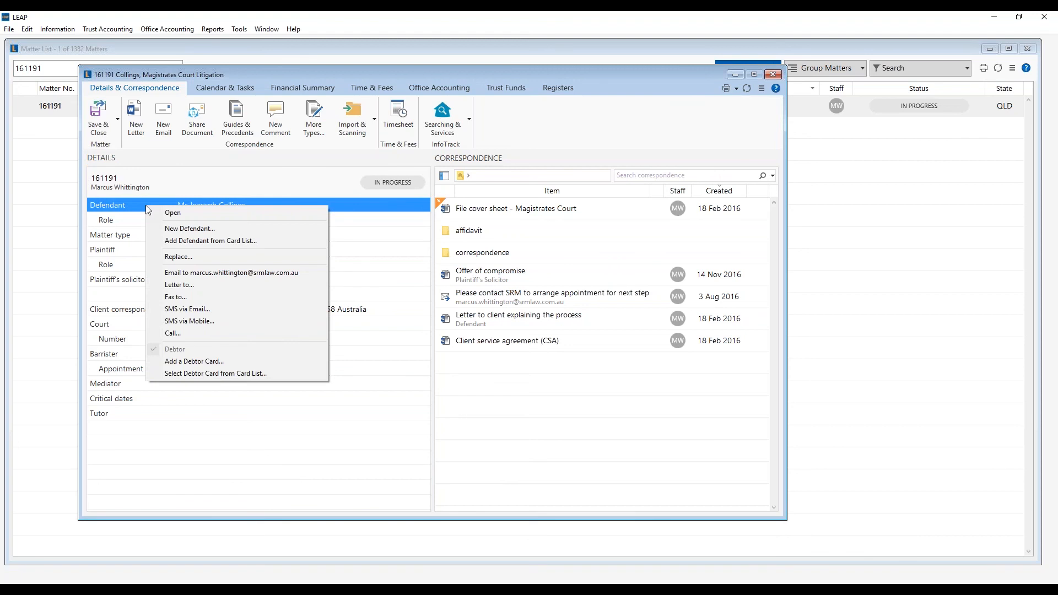
{"action": "left_click", "coordinate": [179, 229]}
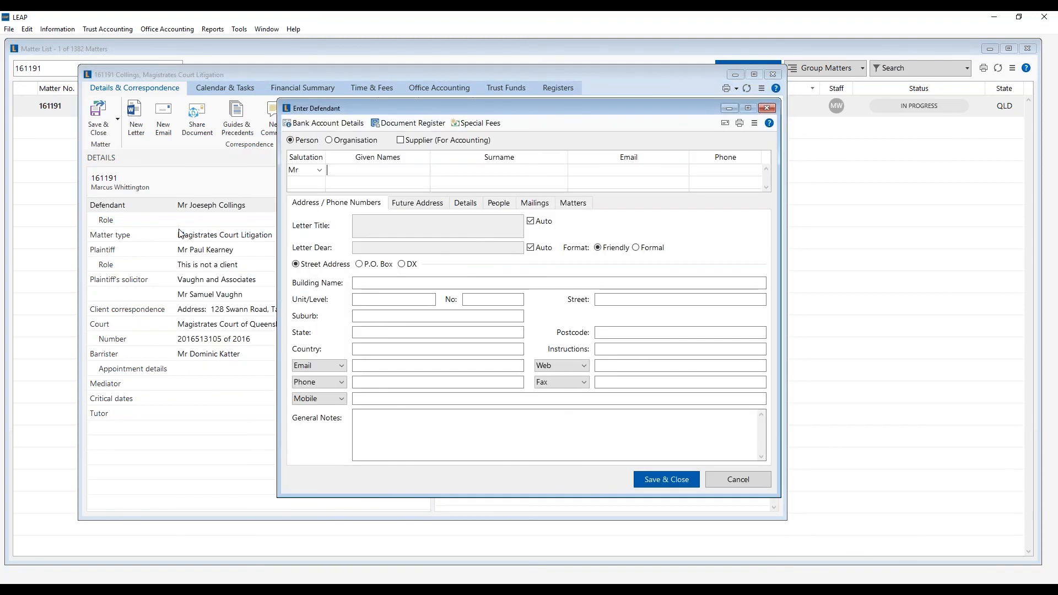
{"action": "type", "text": "johnston"}
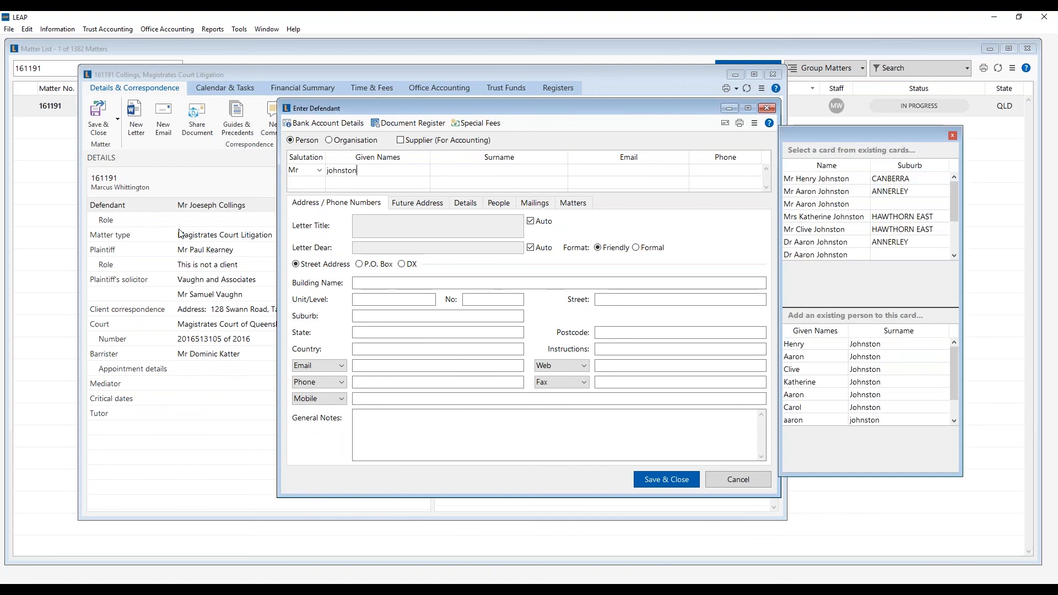
{"action": "left_click", "coordinate": [833, 242]}
{"action": "double_click", "coordinate": [831, 240]}
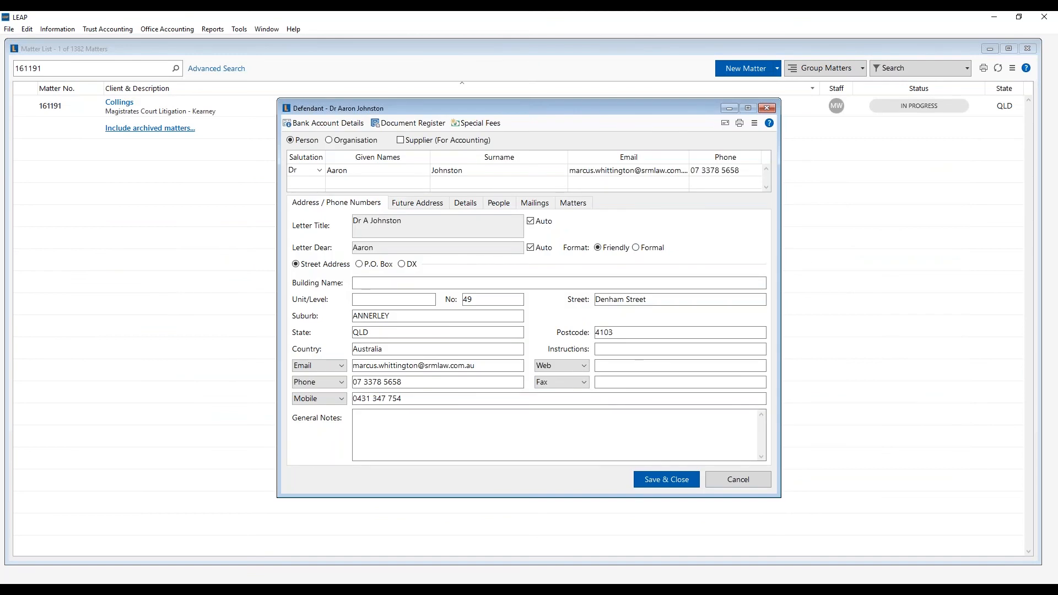
{"action": "left_click", "coordinate": [677, 483]}
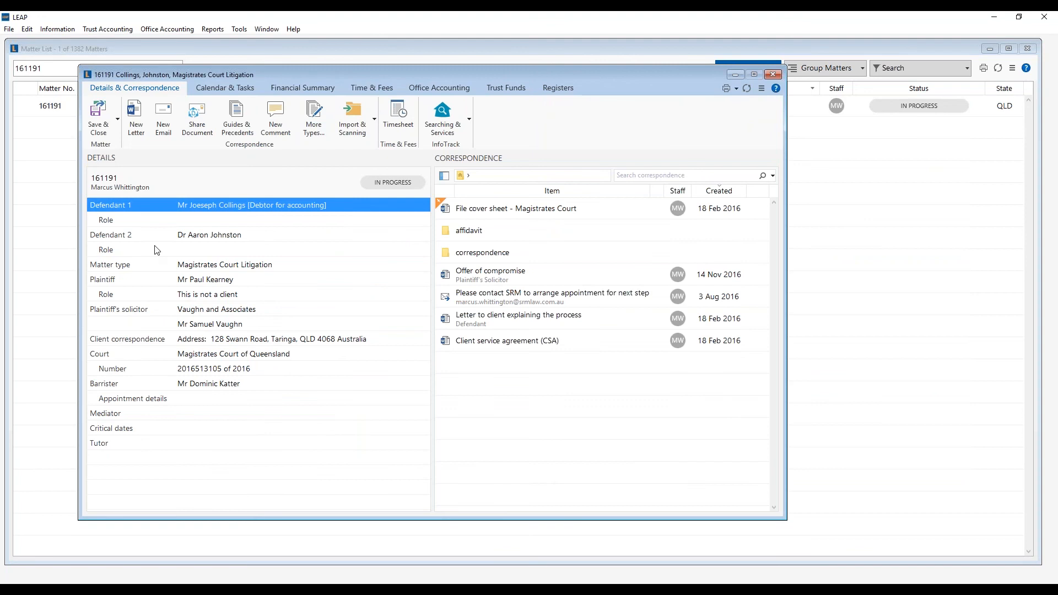
{"action": "left_click", "coordinate": [148, 235]}
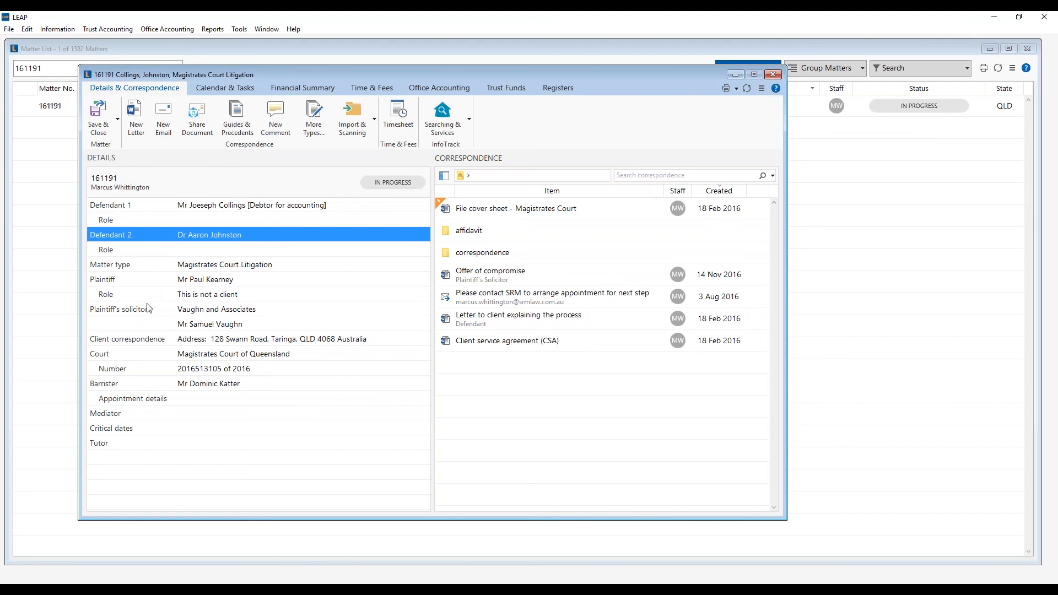
- Set client correspondence to Yes for the second address and No for the first
{"action": "left_click", "coordinate": [143, 340]}
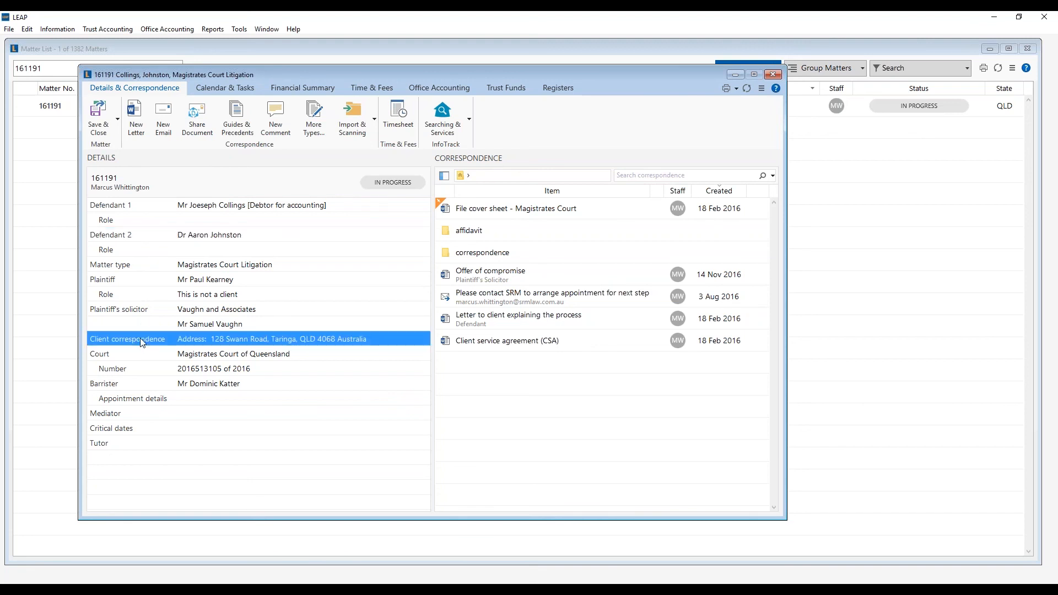
{"action": "double_click", "coordinate": [172, 339]}
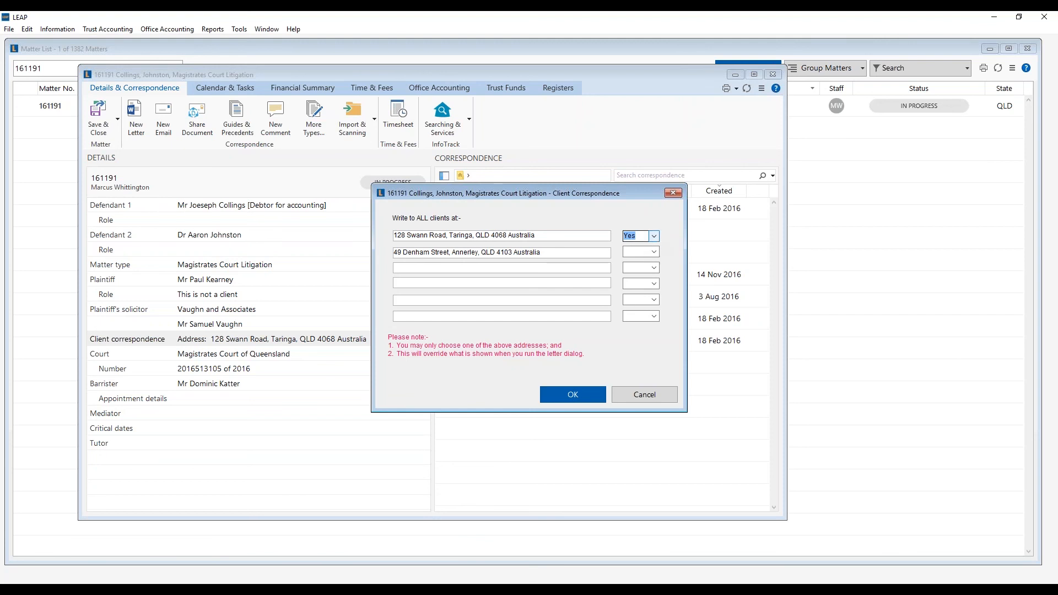
{"action": "left_click", "coordinate": [653, 253]}
{"action": "left_click", "coordinate": [643, 271]}
{"action": "left_click", "coordinate": [655, 236]}
{"action": "left_click", "coordinate": [637, 268]}
{"action": "left_click", "coordinate": [579, 395]}
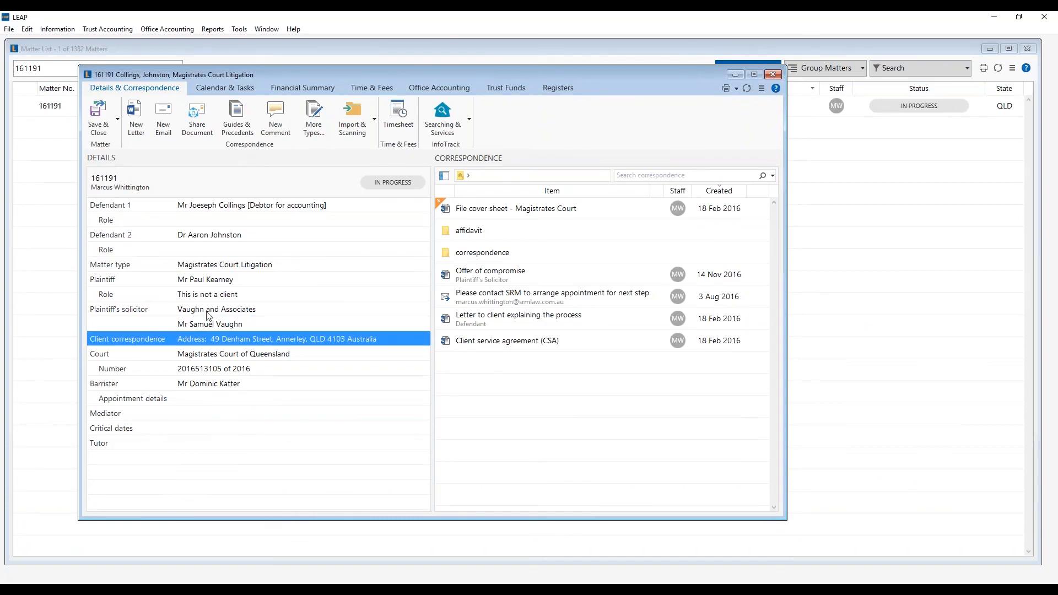
{"action": "left_click", "coordinate": [141, 270]}
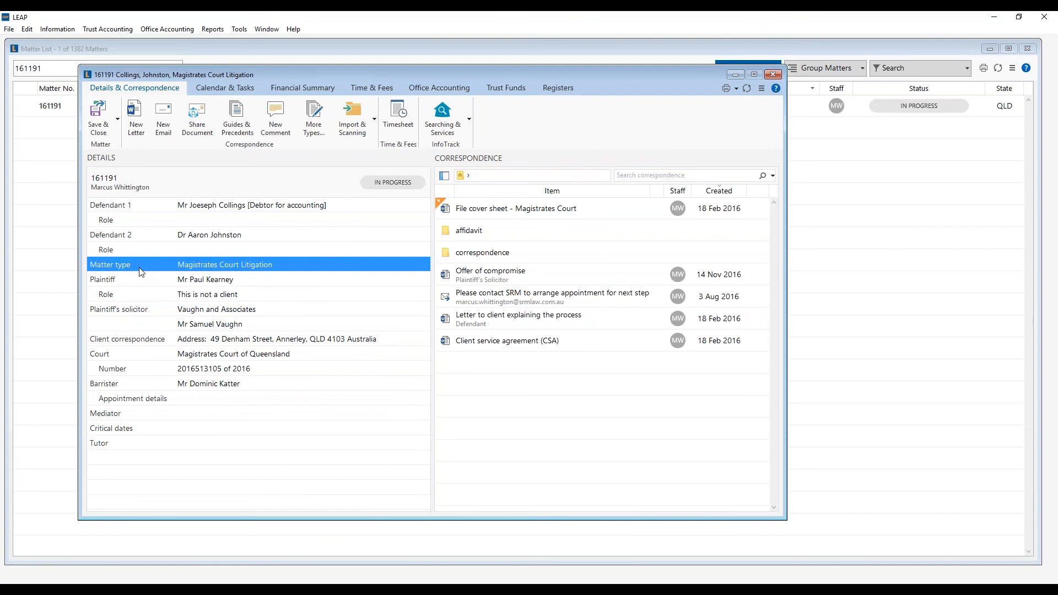
- Open Edit Table Types from the Matter type row's right-click menu
{"action": "right_click", "coordinate": [134, 264]}
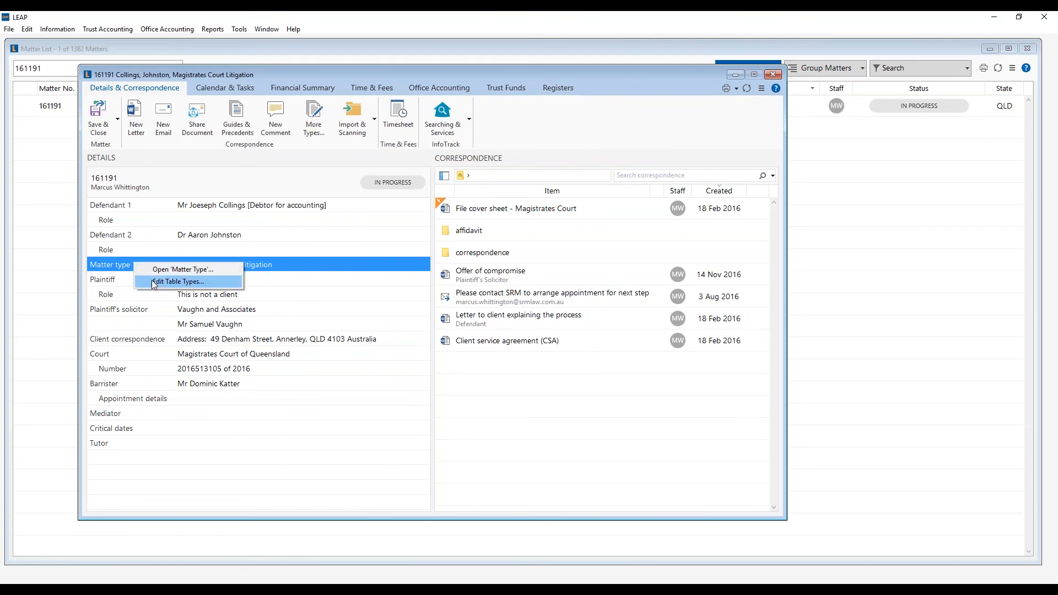
{"action": "left_click", "coordinate": [193, 282]}
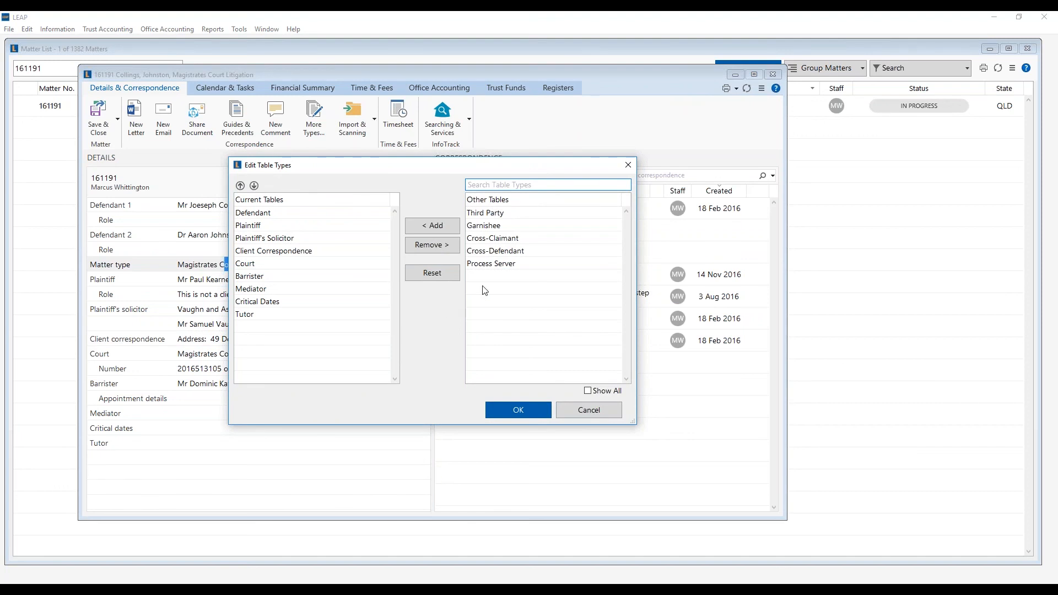
- With Show All ticked, search 'owner' and add Owners Corp to the matter's tables
{"action": "left_click", "coordinate": [589, 391]}
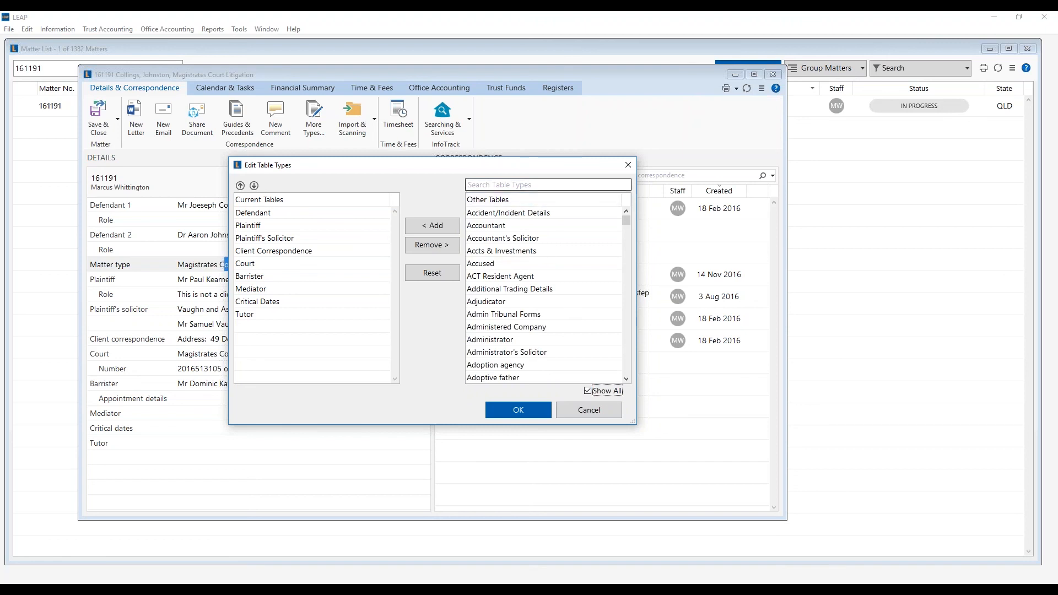
{"action": "left_click", "coordinate": [530, 185]}
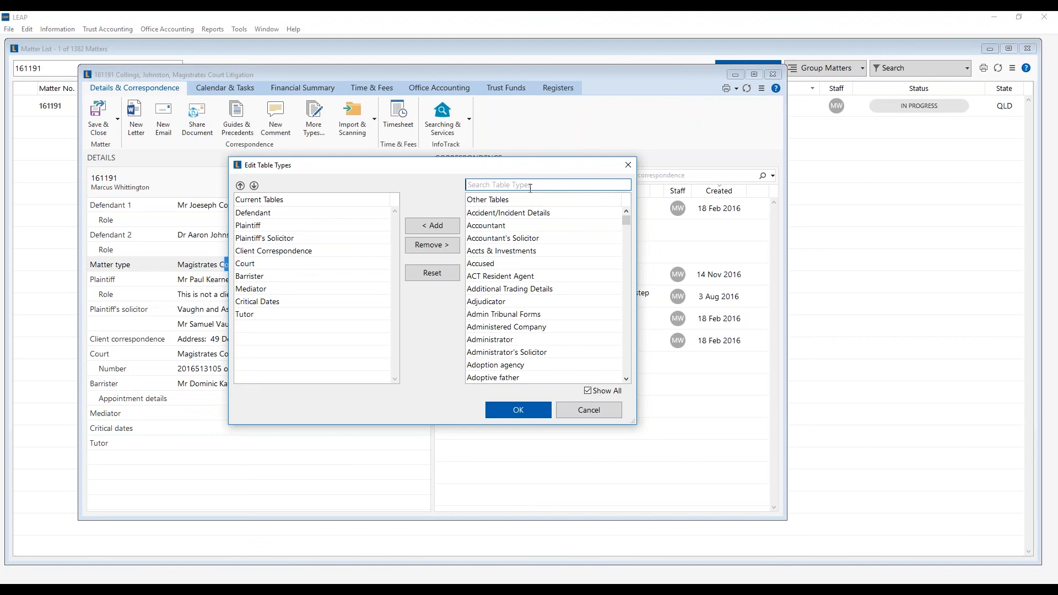
{"action": "type", "text": "ow"}
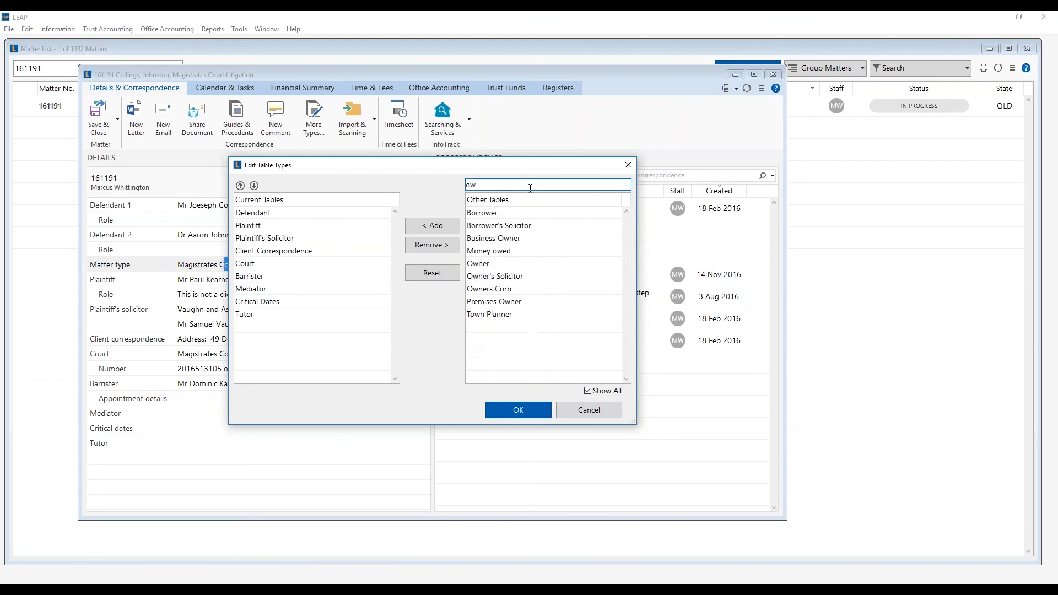
{"action": "type", "text": "ner"}
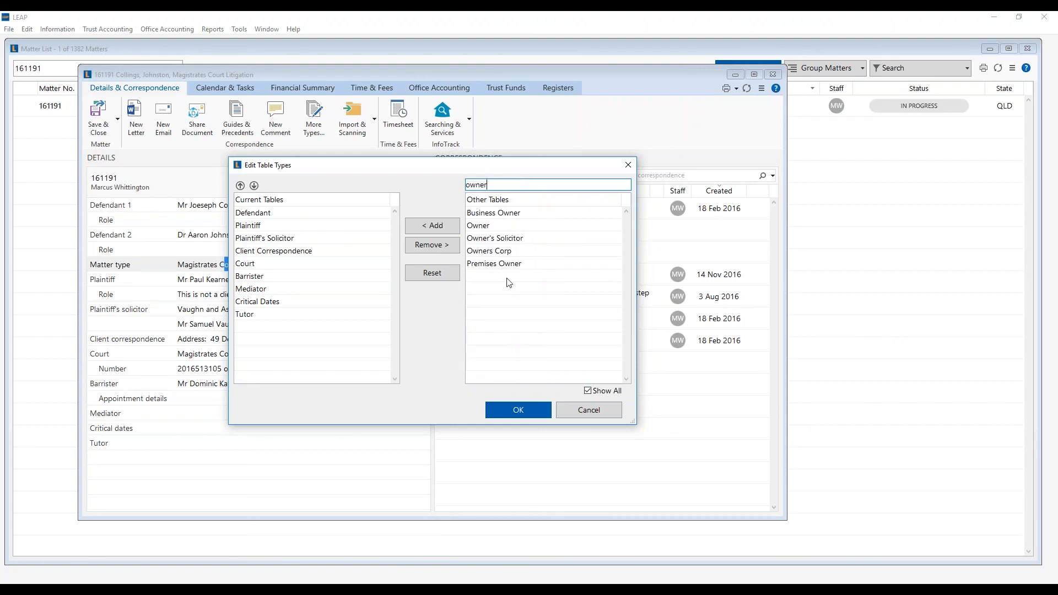
{"action": "left_click", "coordinate": [499, 240]}
{"action": "left_click", "coordinate": [503, 252]}
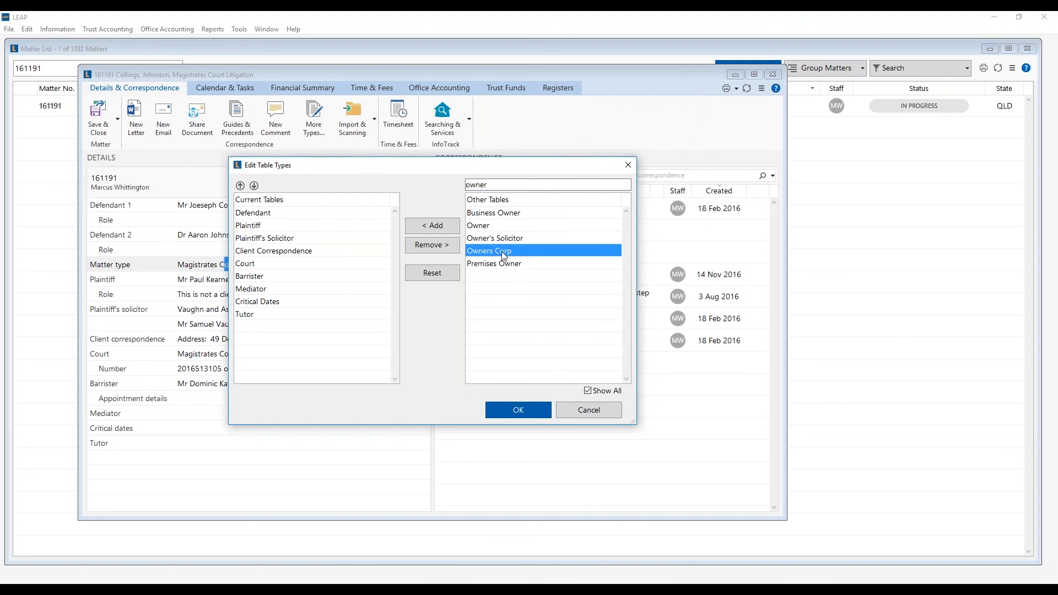
{"action": "left_click", "coordinate": [428, 227]}
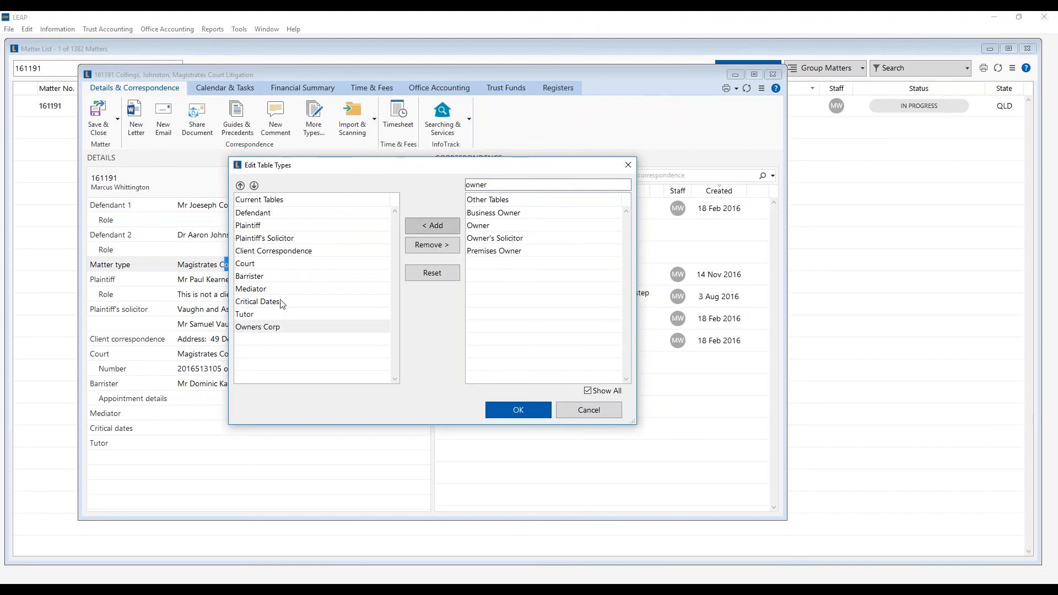
- Move Owners Corp to just after Barrister, before Mediator, and confirm the table list
{"action": "left_click", "coordinate": [247, 329]}
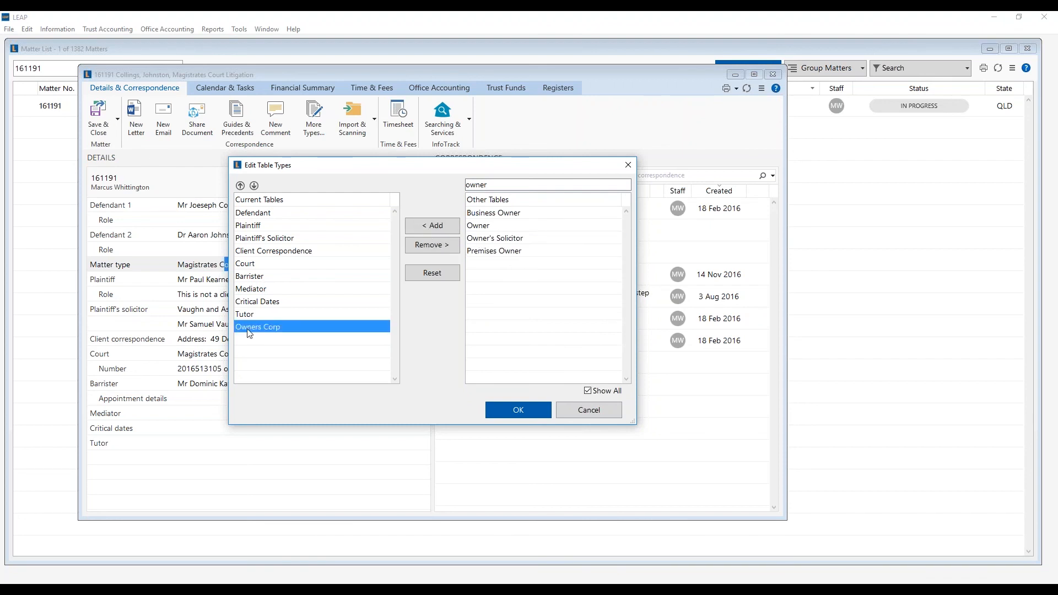
{"action": "left_click", "coordinate": [240, 185]}
{"action": "left_click", "coordinate": [240, 185]}
{"action": "left_click", "coordinate": [240, 186]}
{"action": "left_click", "coordinate": [240, 186]}
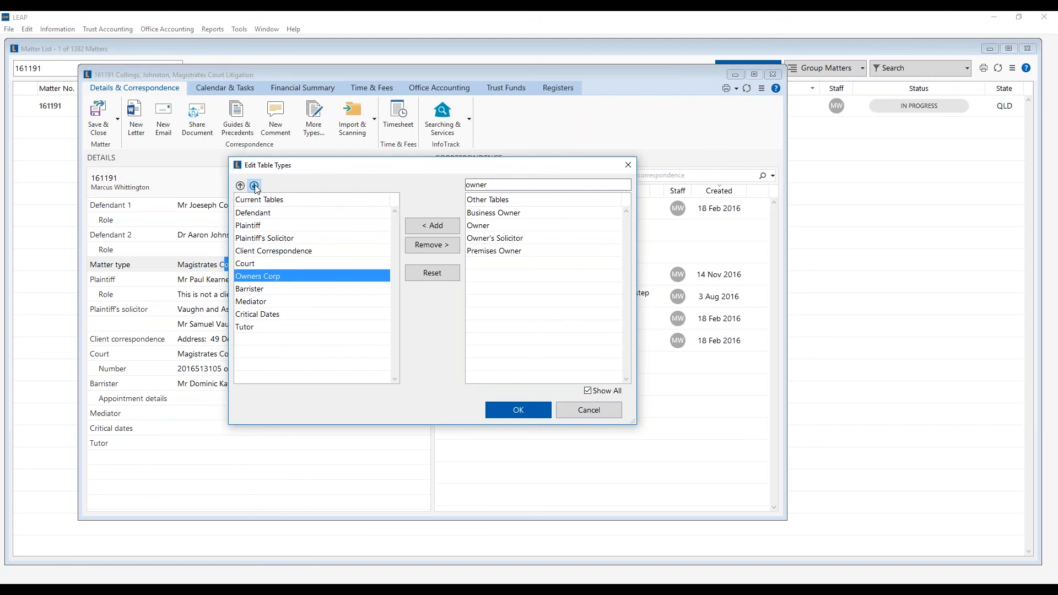
{"action": "left_click", "coordinate": [254, 186]}
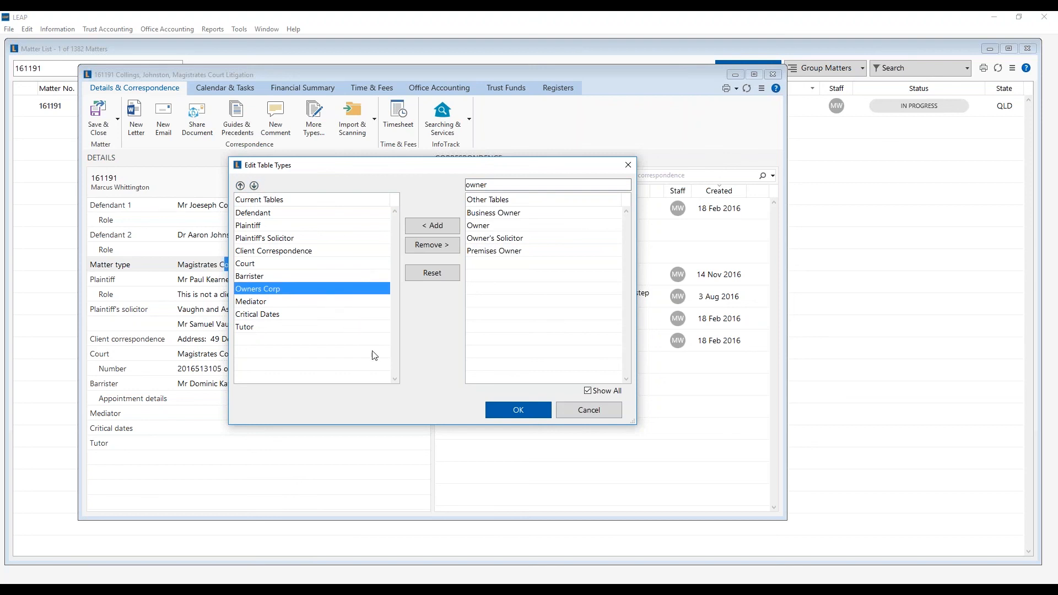
{"action": "left_click", "coordinate": [515, 410]}
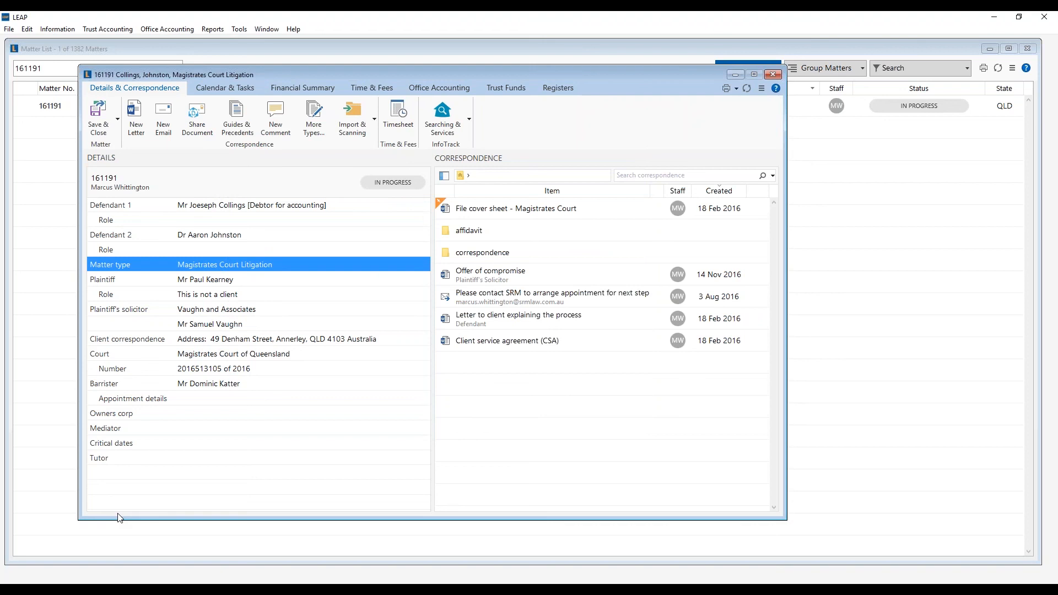
- Select the new Owners corp entry, then bring up the full Card List of 2932 cards
{"action": "left_click", "coordinate": [113, 414]}
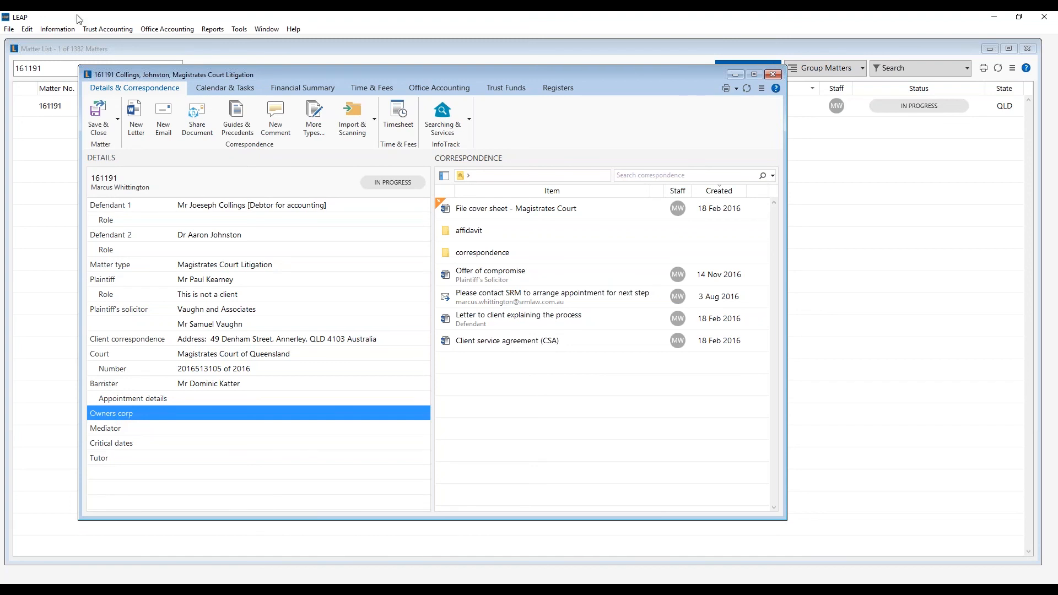
{"action": "left_click", "coordinate": [57, 28]}
{"action": "left_click", "coordinate": [75, 54]}
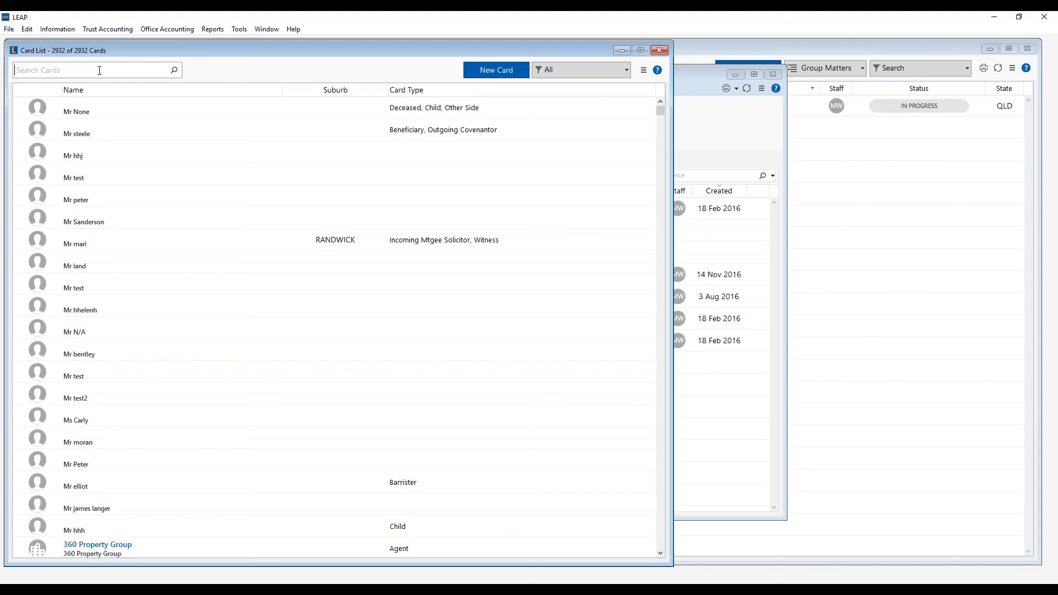
- Search the cards by the client's surname and select both duplicate Kenmore cards
{"action": "type", "text": "richard"}
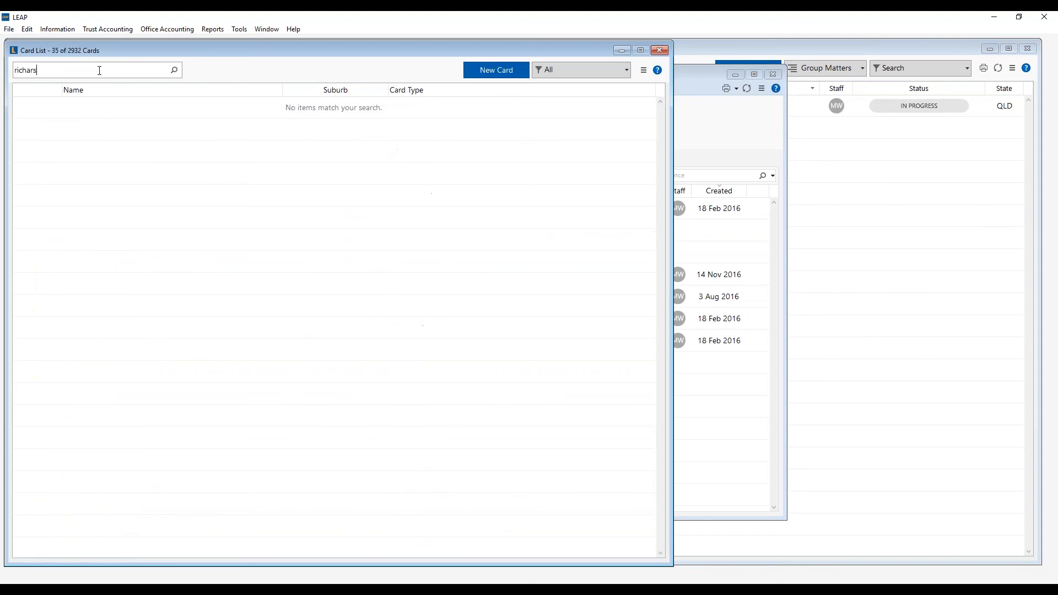
{"action": "type", "text": "son"}
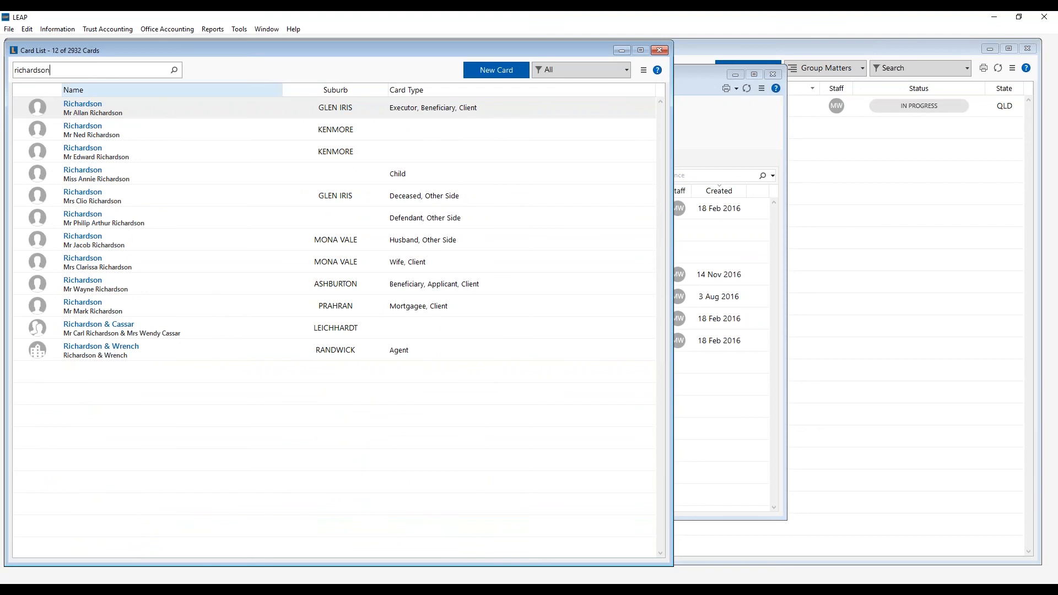
{"action": "left_click", "coordinate": [189, 135]}
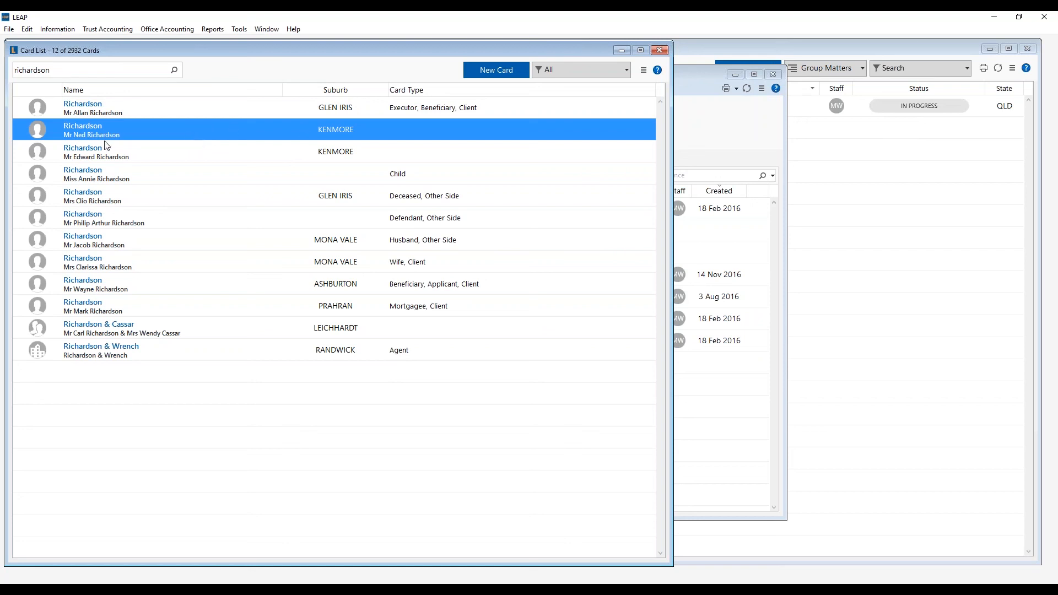
{"action": "left_click", "coordinate": [99, 153]}
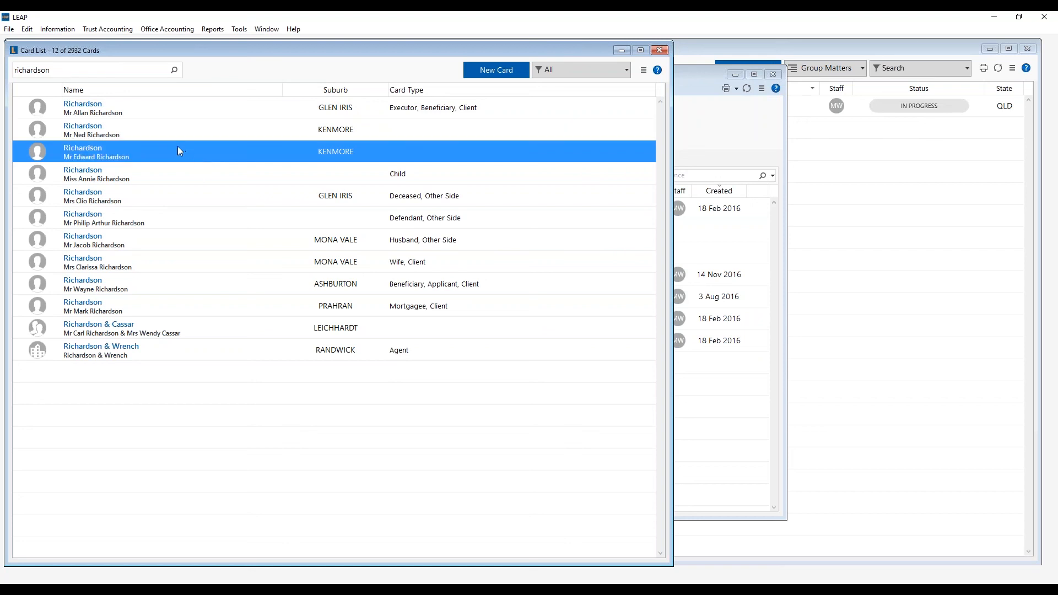
{"action": "left_click", "coordinate": [138, 133]}
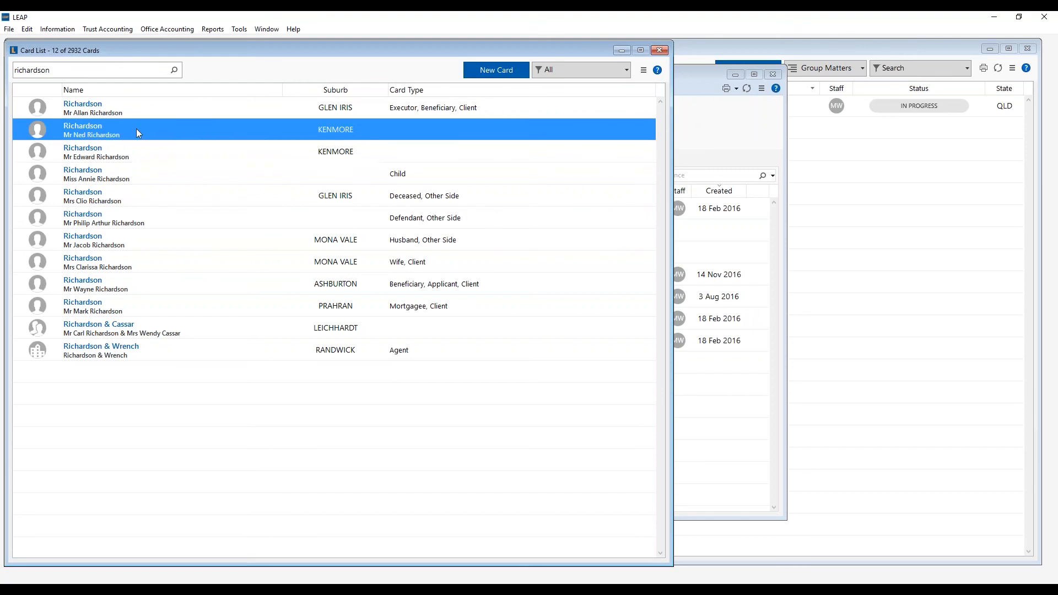
{"action": "left_click", "coordinate": [130, 157], "text": "ctrl"}
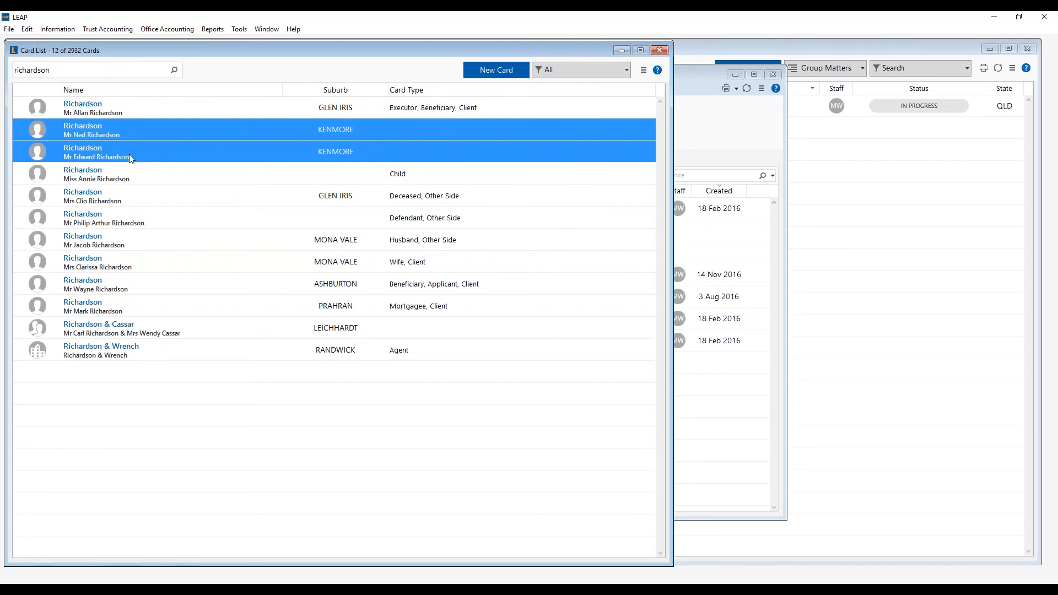
- Merge the two duplicate Kenmore cards, keeping the first card as the surviving record
{"action": "right_click", "coordinate": [133, 134]}
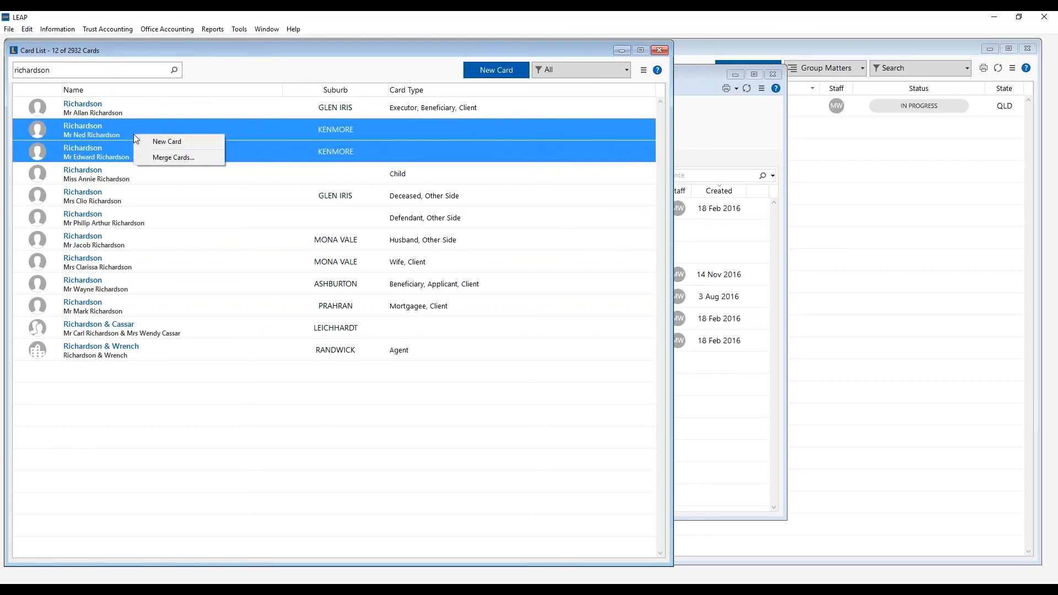
{"action": "left_click", "coordinate": [173, 157]}
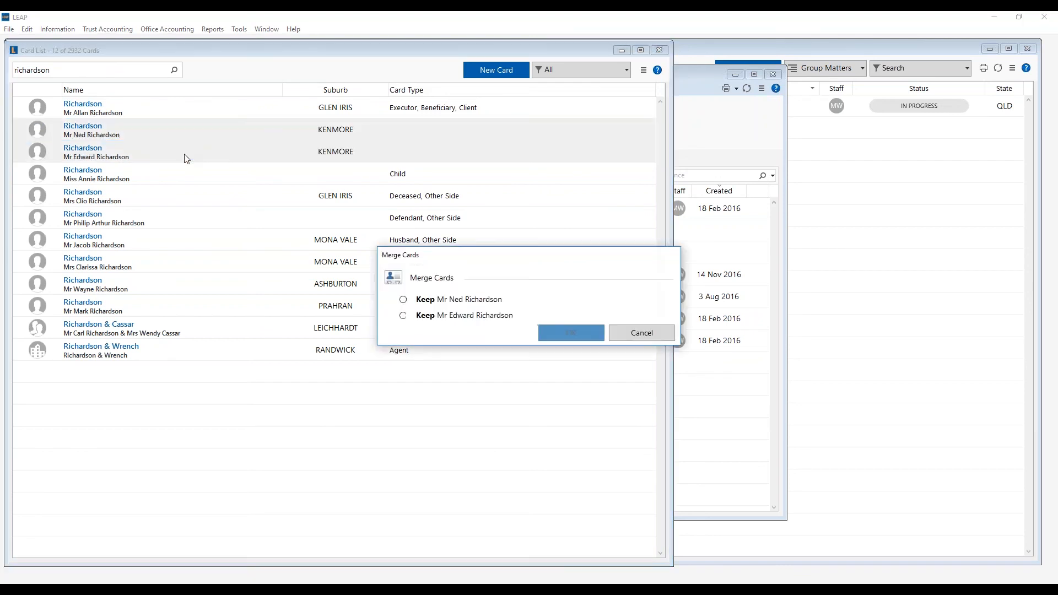
{"action": "left_click", "coordinate": [403, 300]}
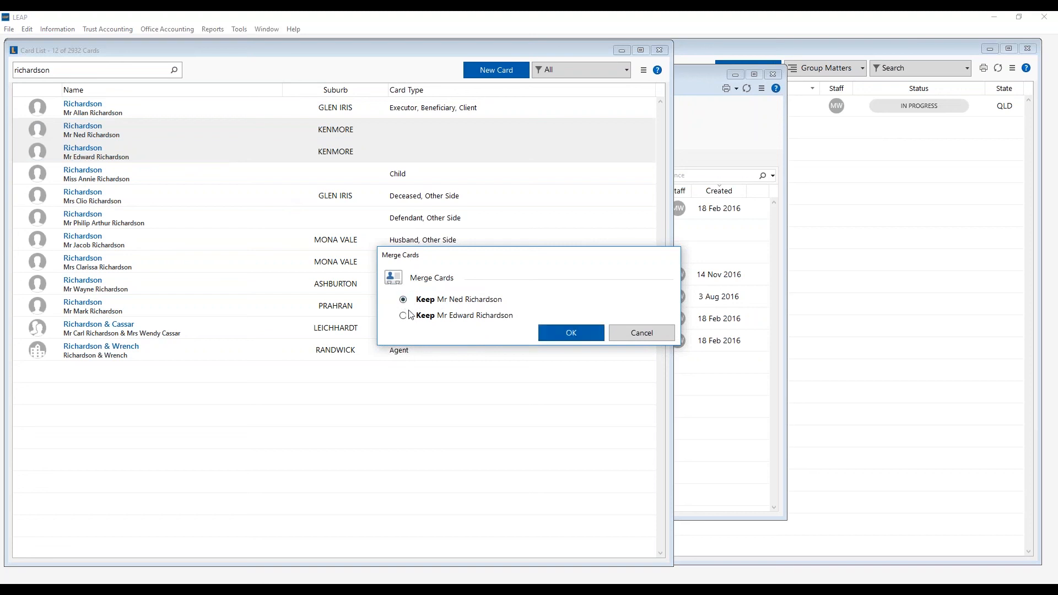
{"action": "left_click", "coordinate": [556, 337]}
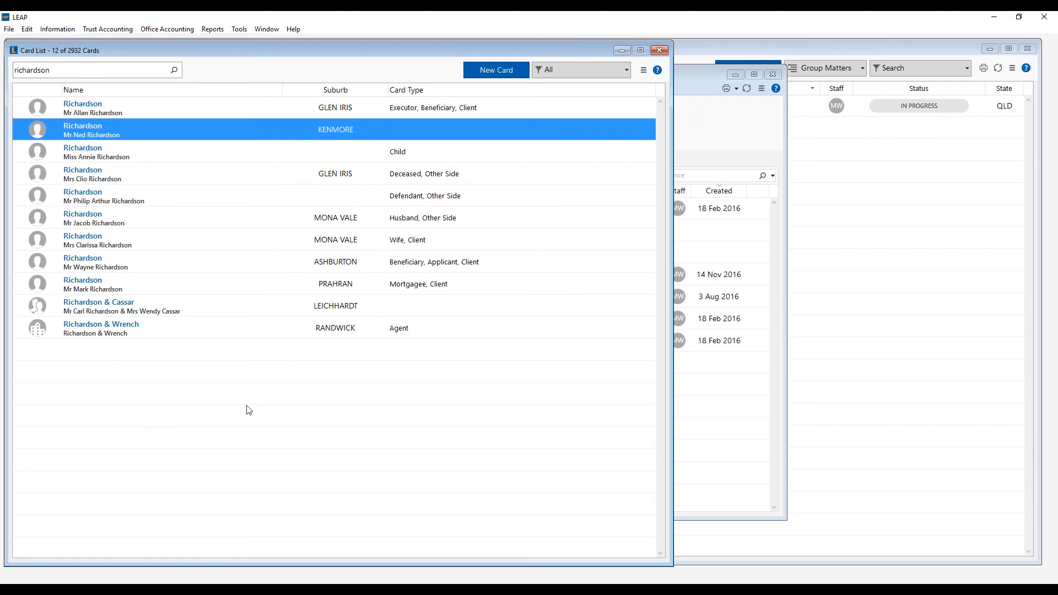
{"action": "left_click", "coordinate": [703, 76]}
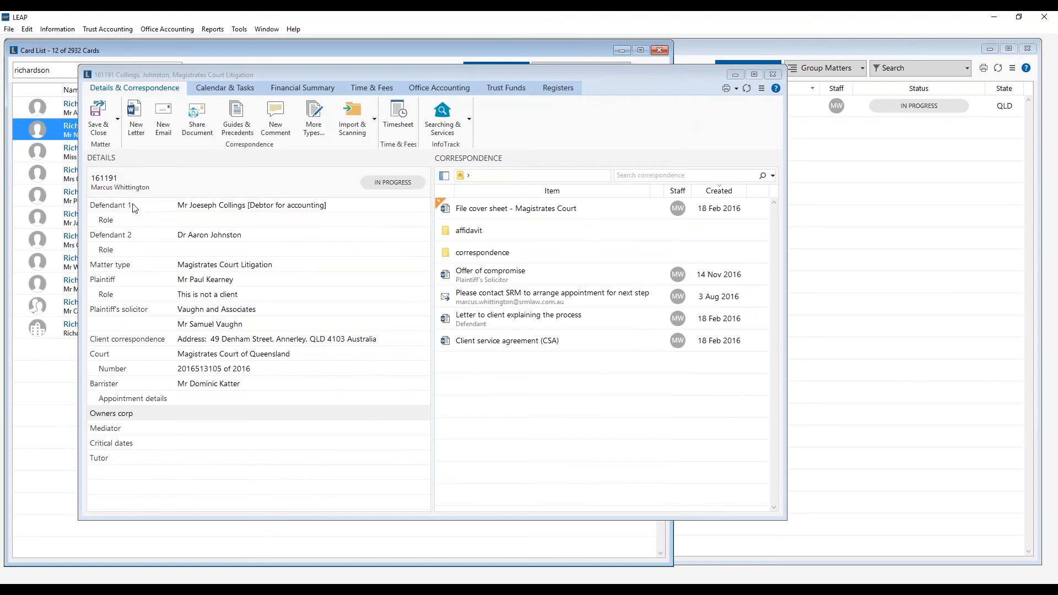
- Change the matter type's client role to Applicant
{"action": "double_click", "coordinate": [125, 267]}
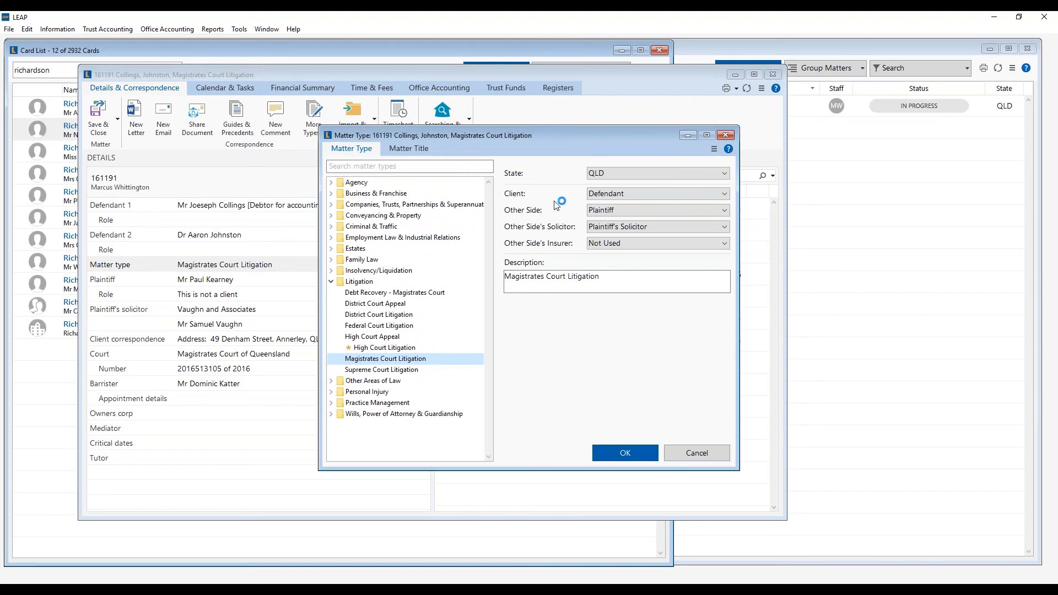
{"action": "left_click", "coordinate": [634, 196]}
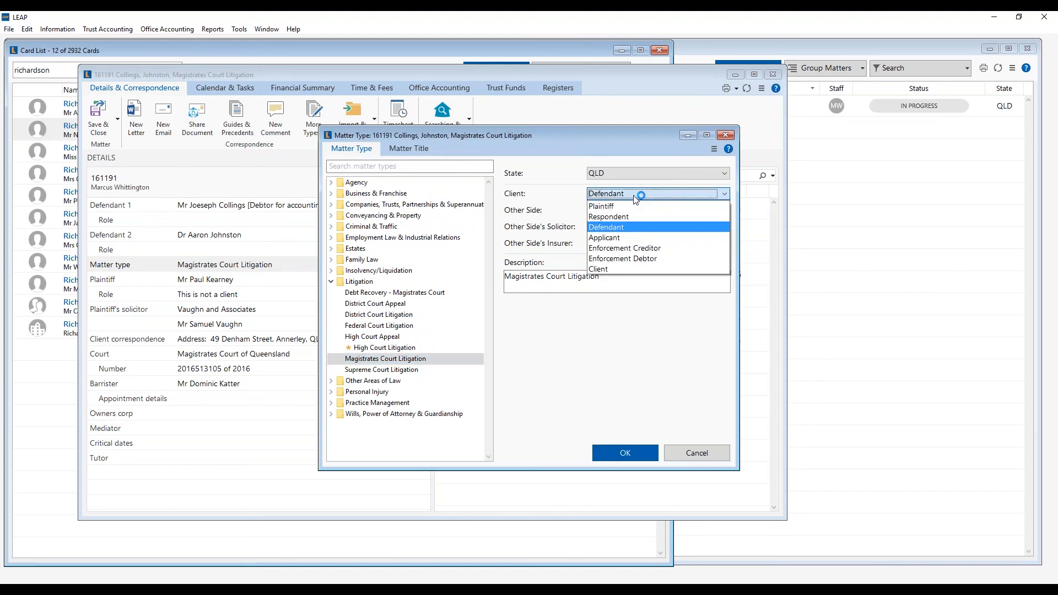
{"action": "left_click", "coordinate": [624, 240]}
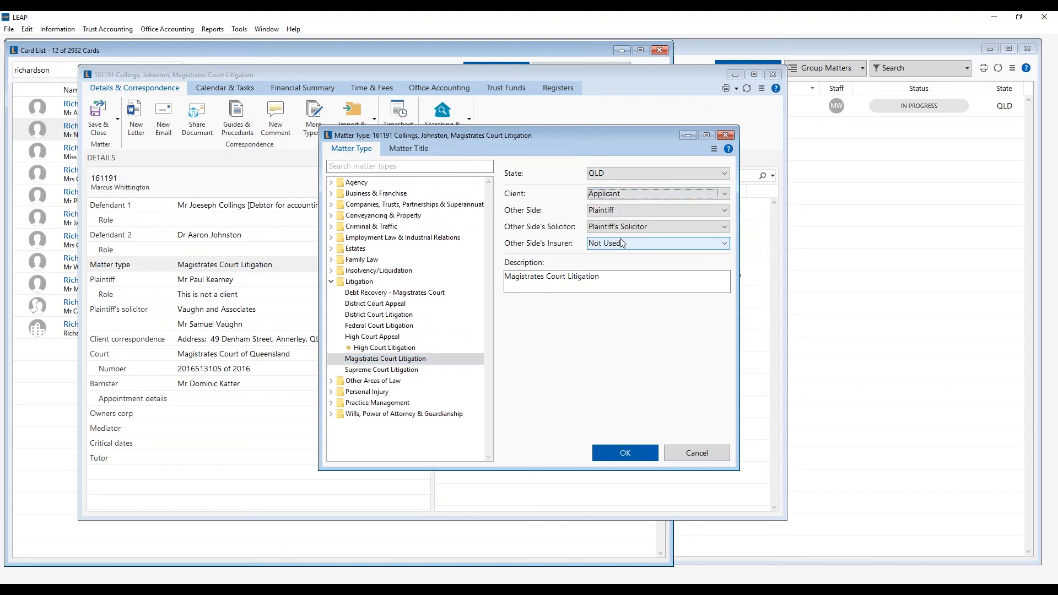
{"action": "left_click", "coordinate": [615, 448]}
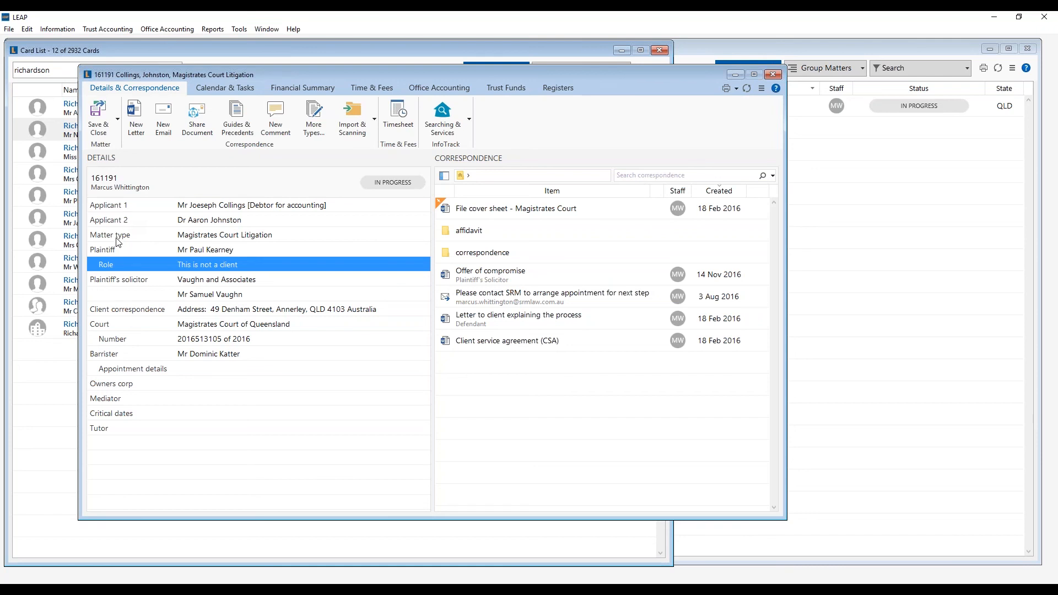
- Add a second plaintiff from an existing card, searched by surname, and save the matter
{"action": "left_click", "coordinate": [110, 252]}
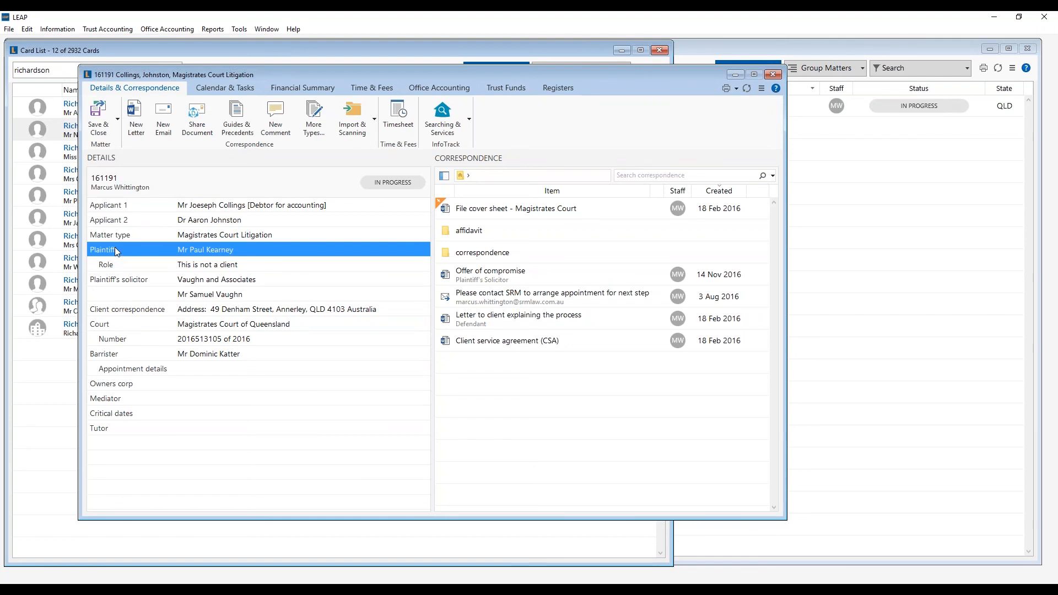
{"action": "right_click", "coordinate": [116, 251]}
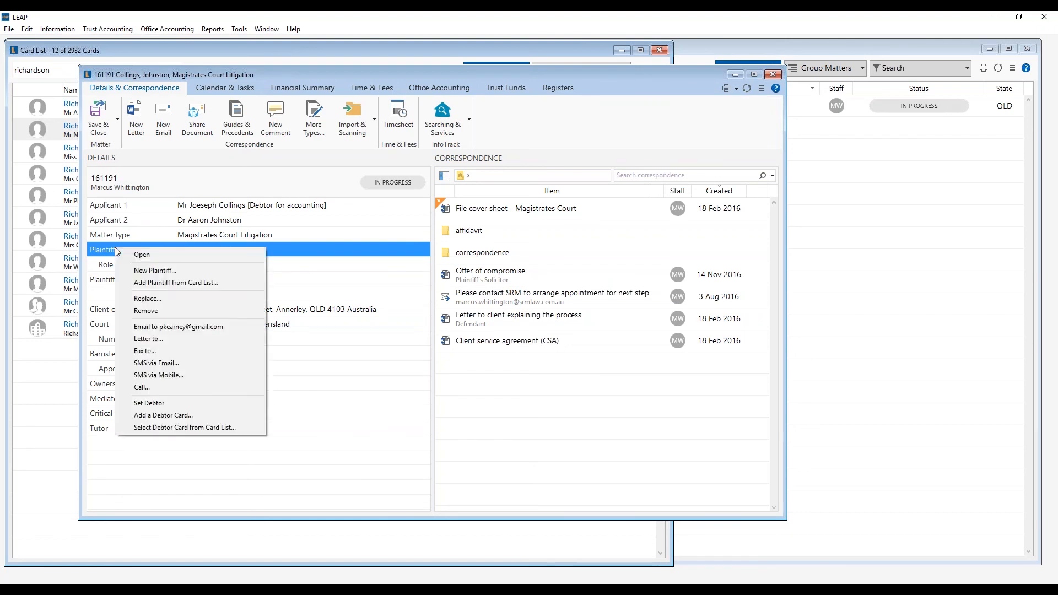
{"action": "left_click", "coordinate": [140, 272]}
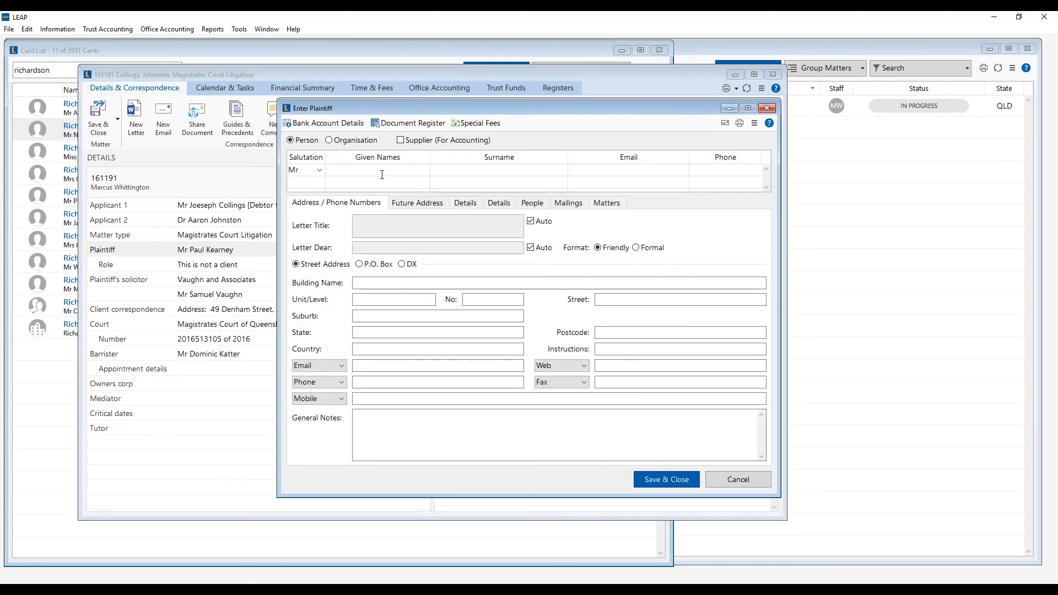
{"action": "type", "text": "moran"}
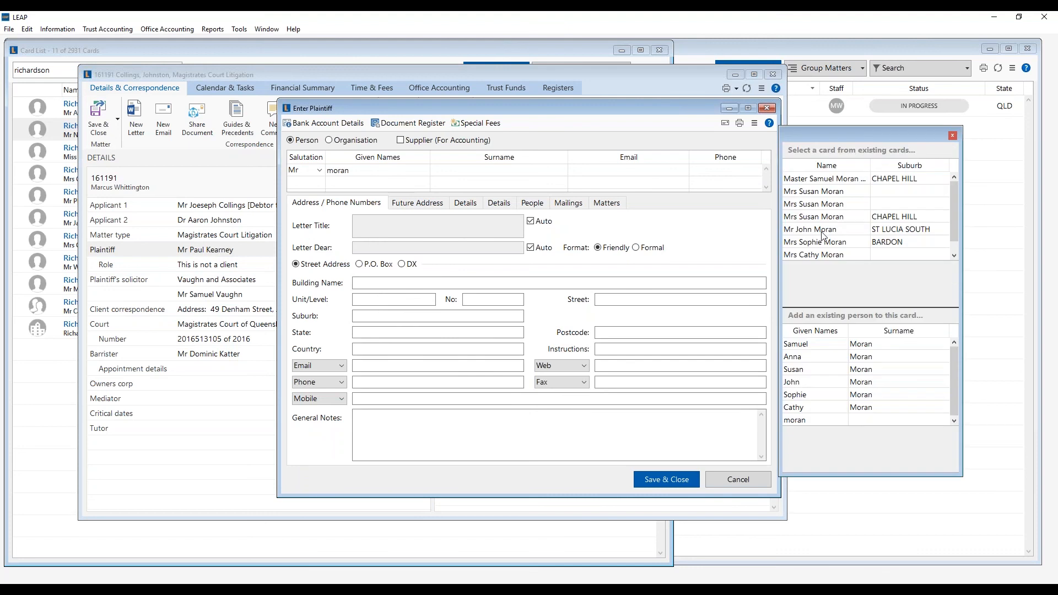
{"action": "double_click", "coordinate": [822, 232]}
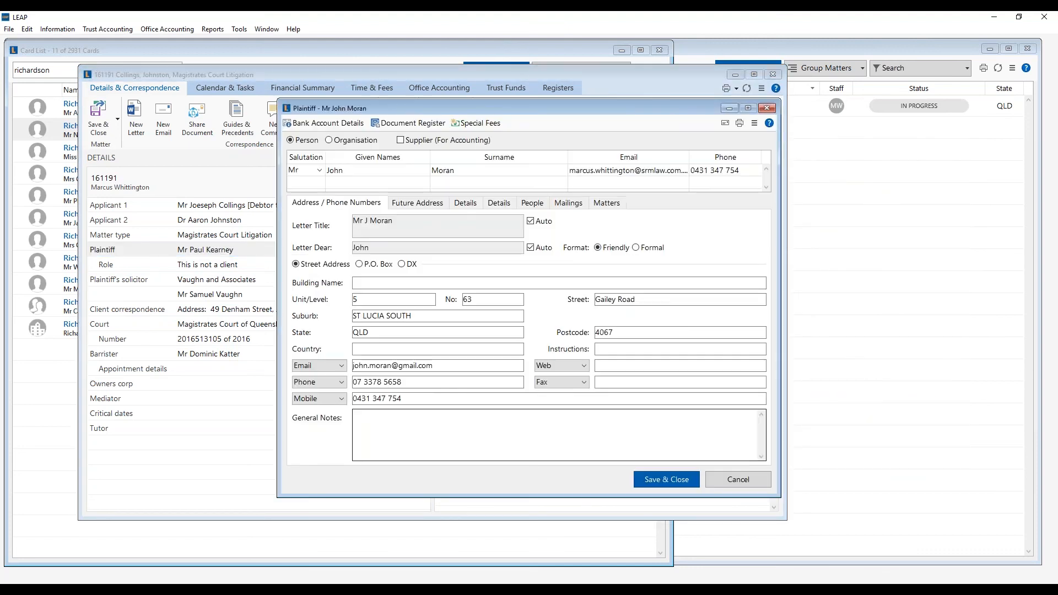
{"action": "left_click", "coordinate": [670, 479]}
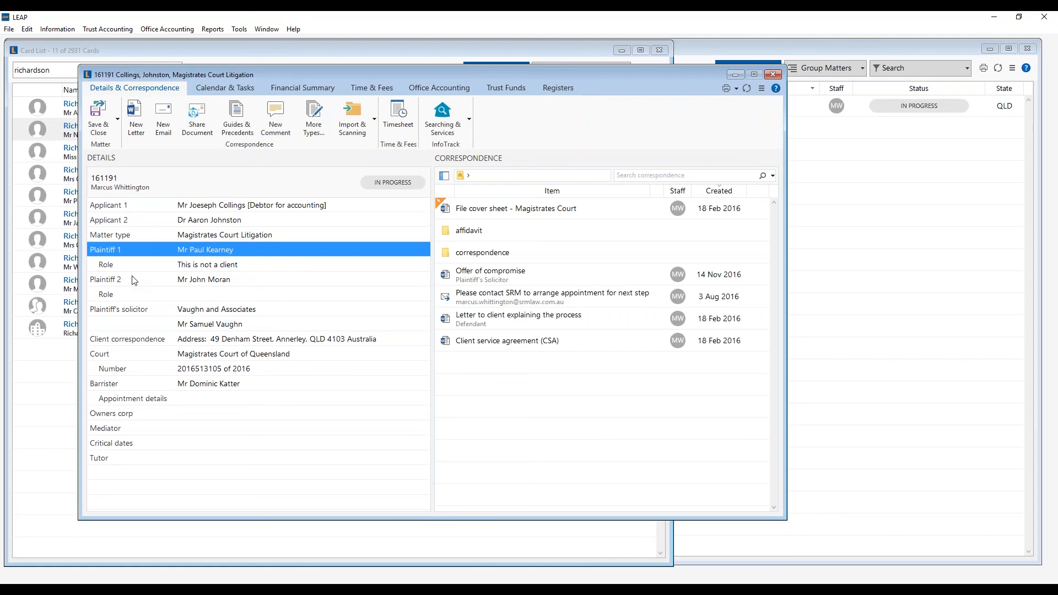
{"action": "left_click", "coordinate": [212, 30]}
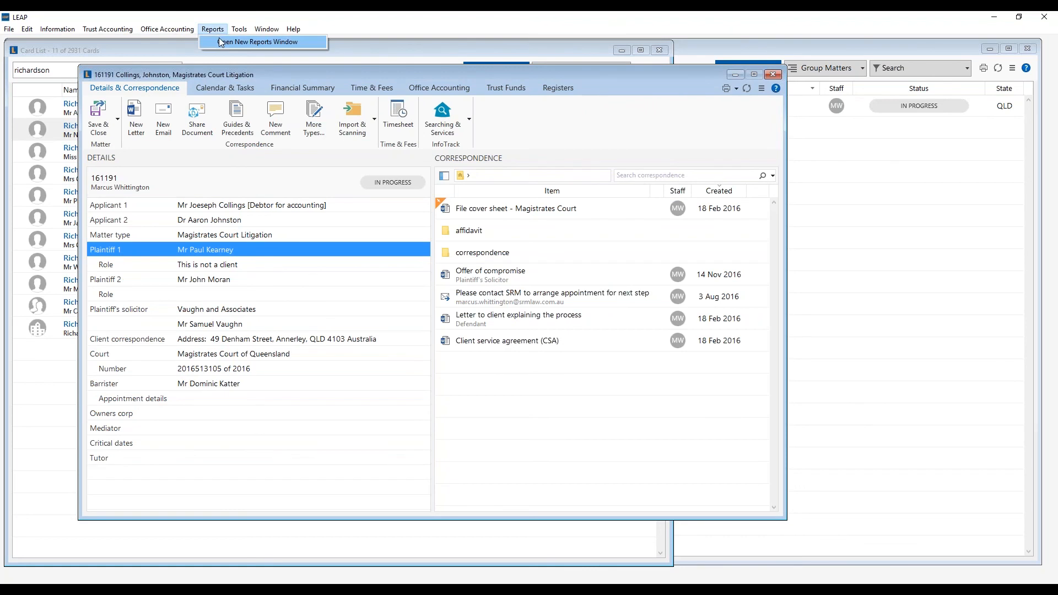
- Open a new LEAP Reports window and bring up the Matters & Clients report list
{"action": "left_click", "coordinate": [220, 40]}
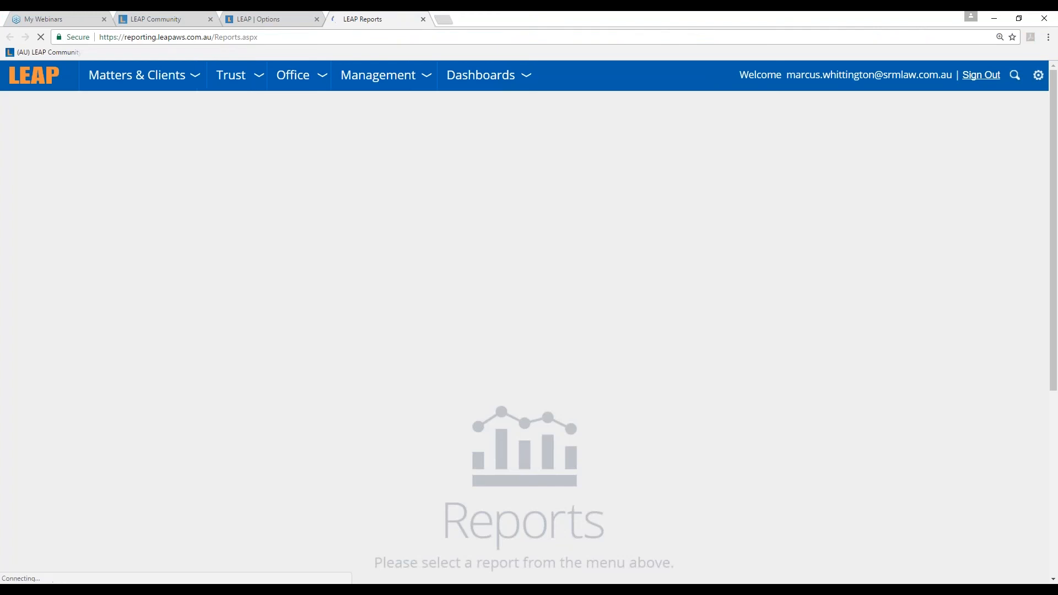
{"action": "mouse_move", "coordinate": [179, 70]}
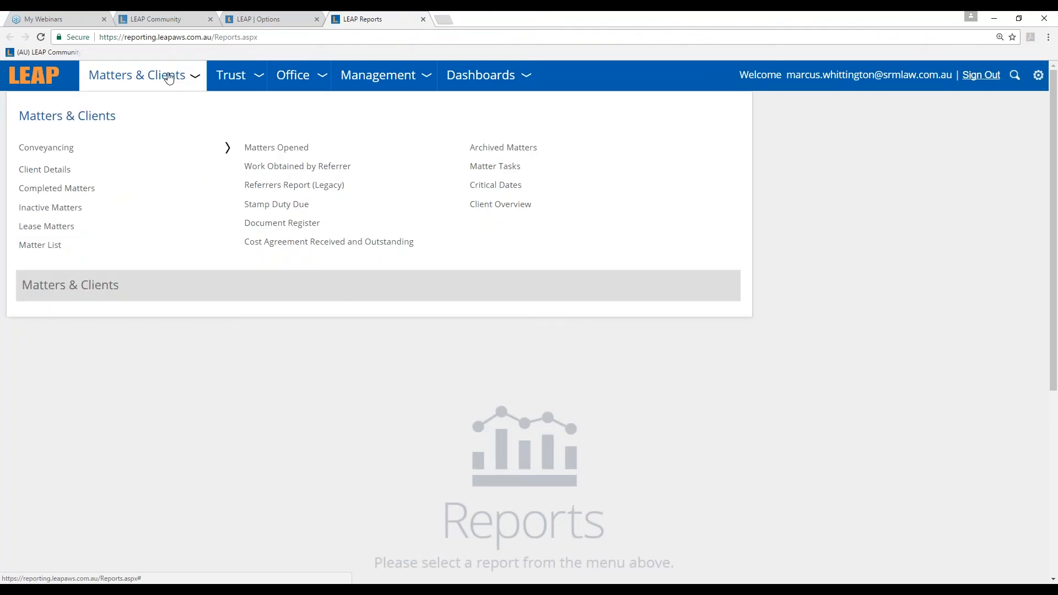